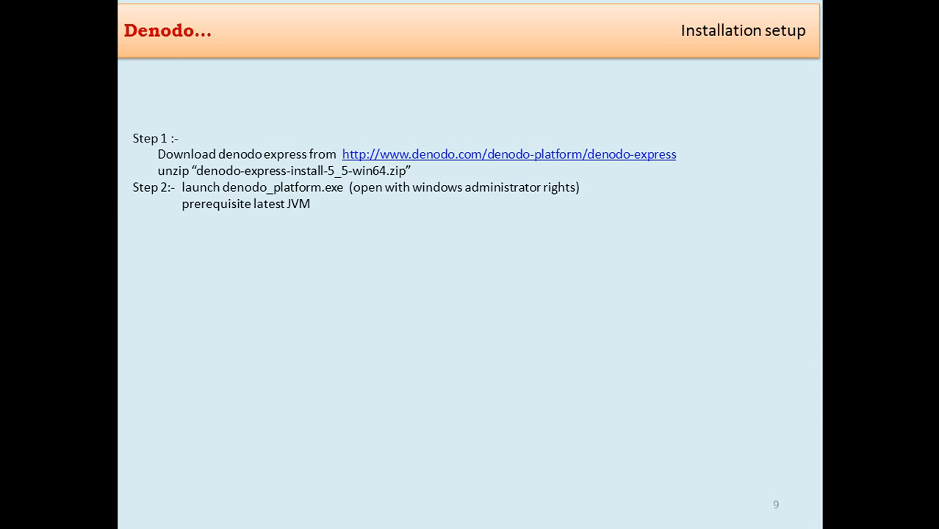
Step: Advance to slide 10, Install License, and exit the slide show to the editing view
key("Right")
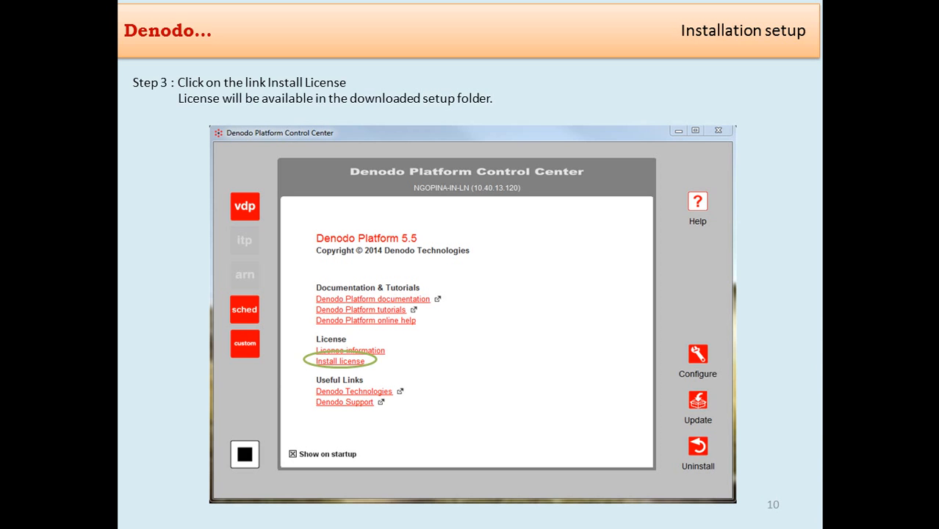
key("Escape")
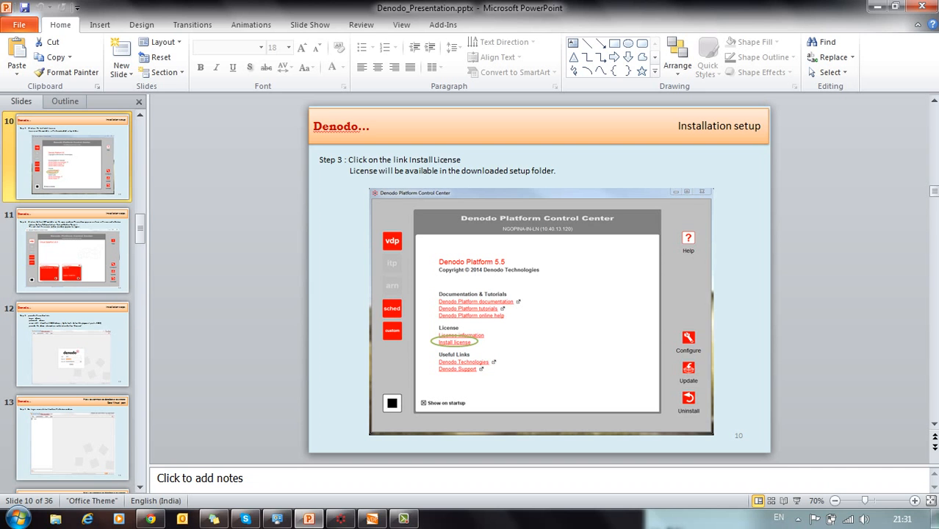
Step: Minimize the presentation and close the running Denodo Control Center
left_click(876, 6)
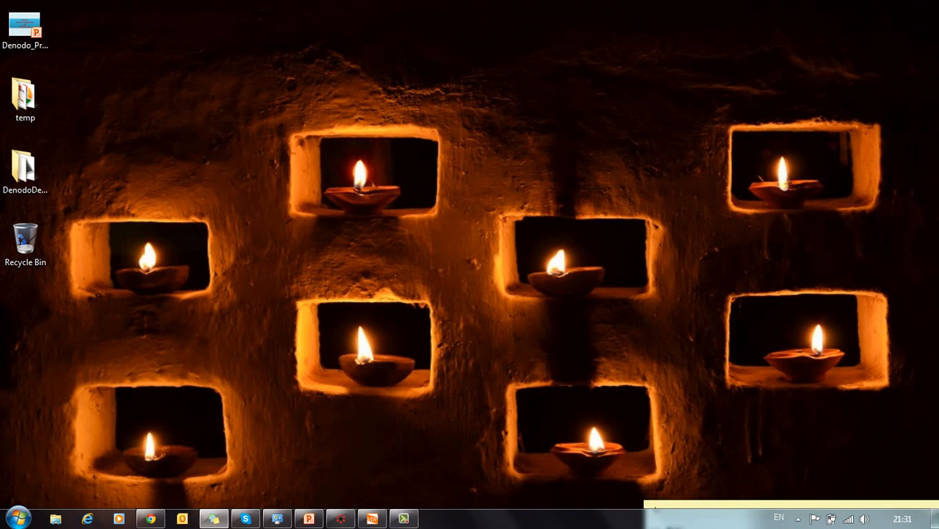
left_click(340, 519)
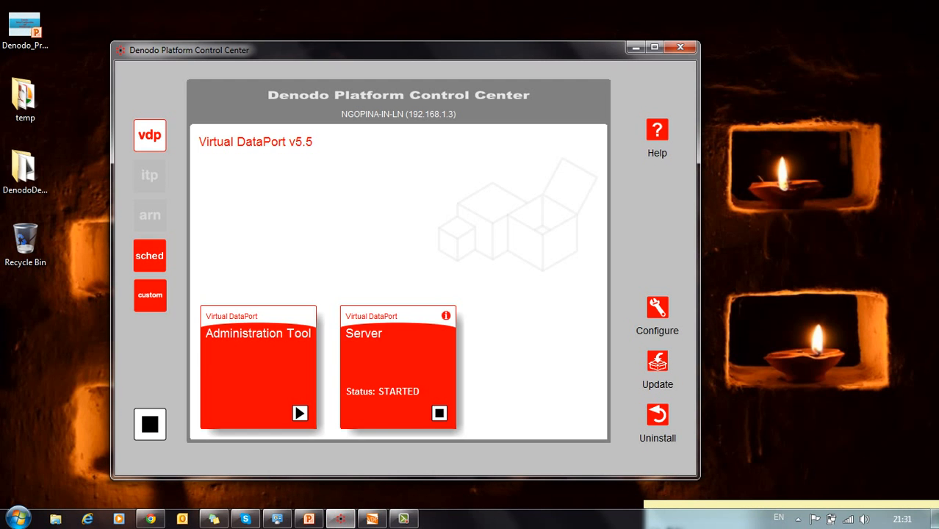
left_click(636, 47)
left_click(18, 519)
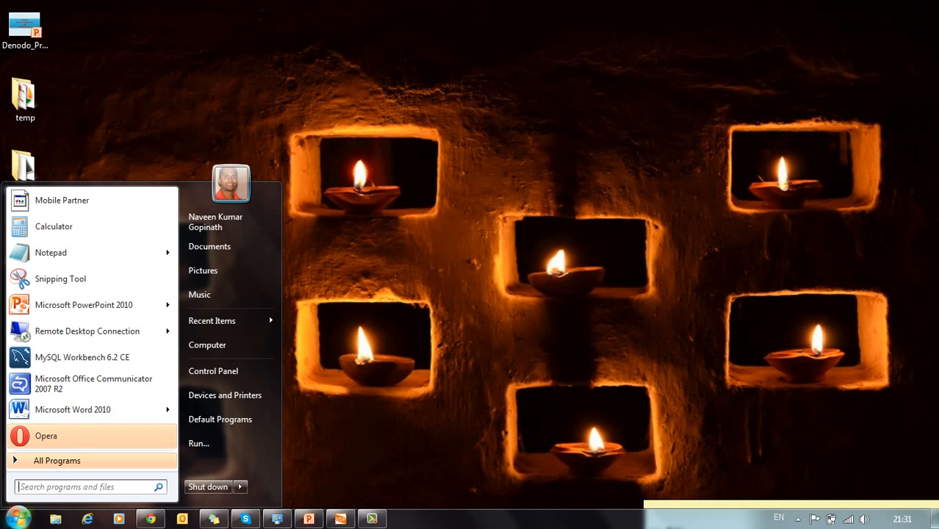
left_click(340, 518)
left_click(802, 30)
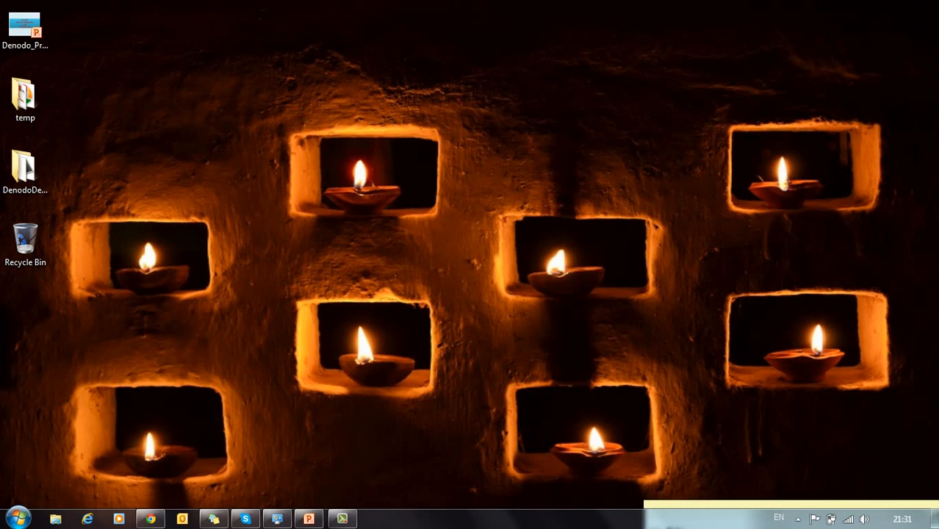
Step: Search Start for 'denodo' and run Denodo Platform 5.5 as administrator
left_click(18, 519)
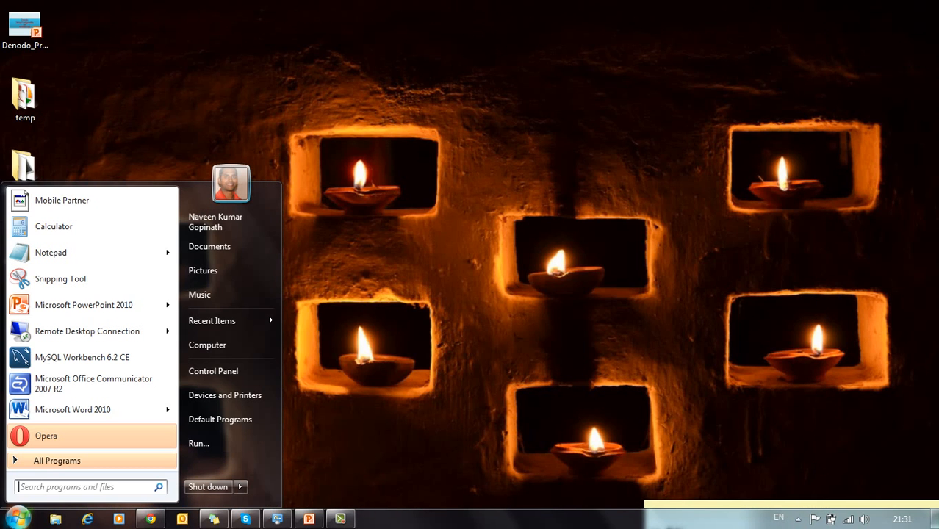
type("denodo")
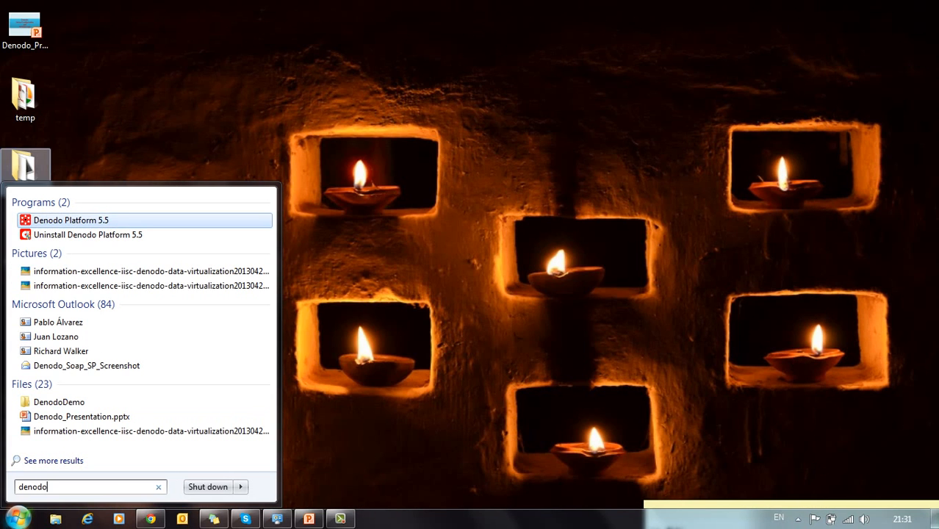
right_click(81, 220)
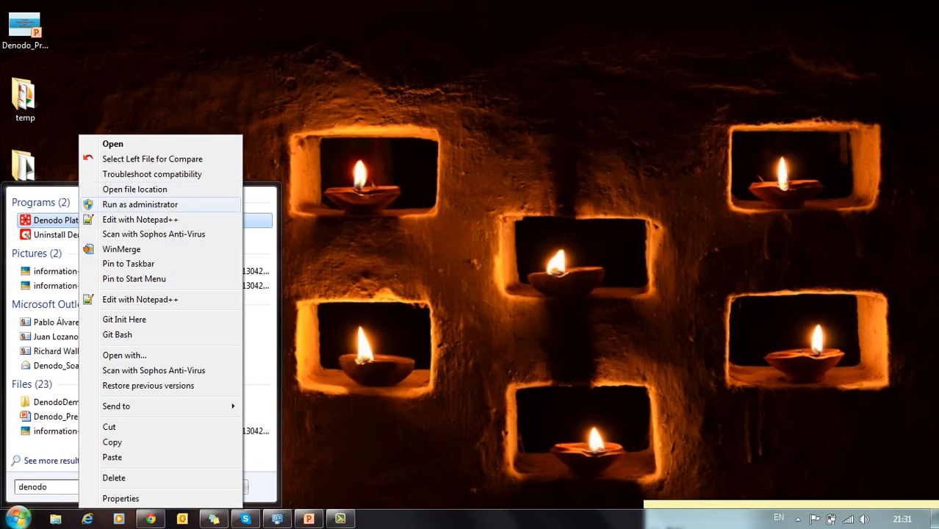
left_click(139, 204)
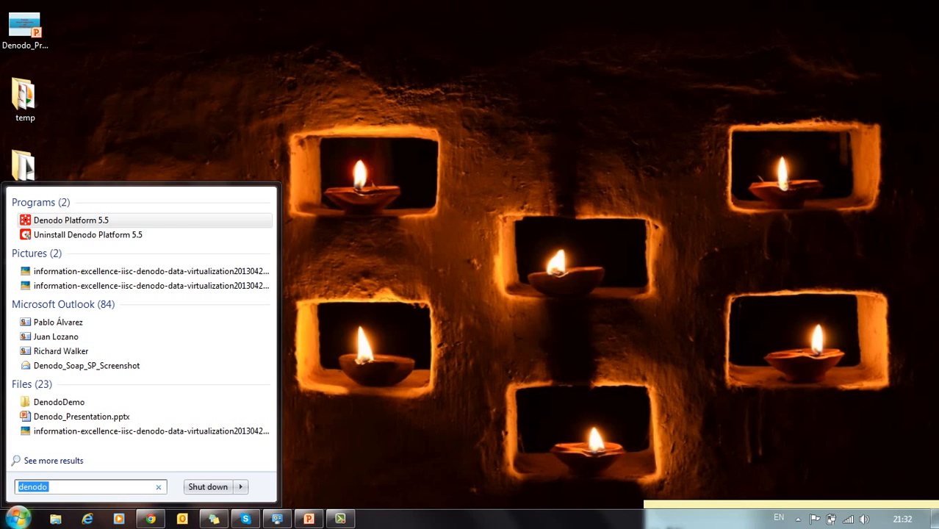
key("Return")
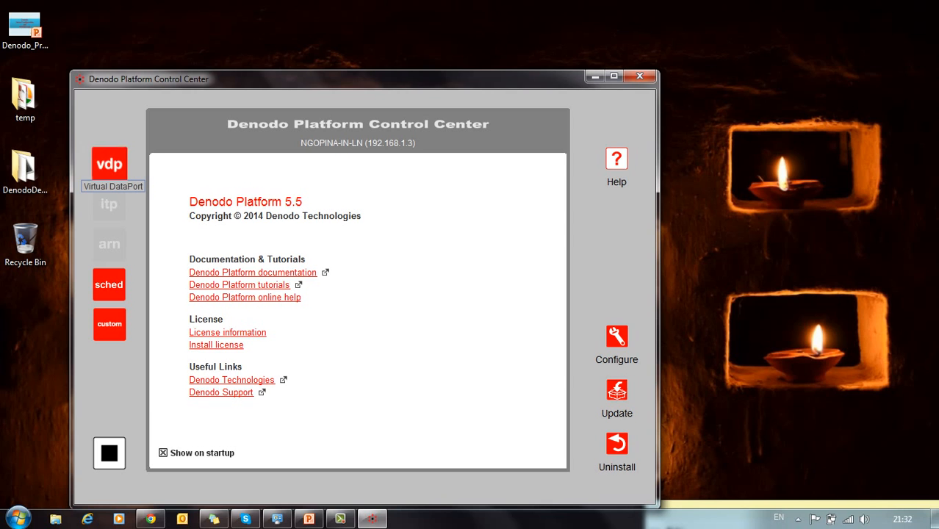
Step: Restart the Virtual DataPort server by stopping and starting its Server tile
left_click(108, 163)
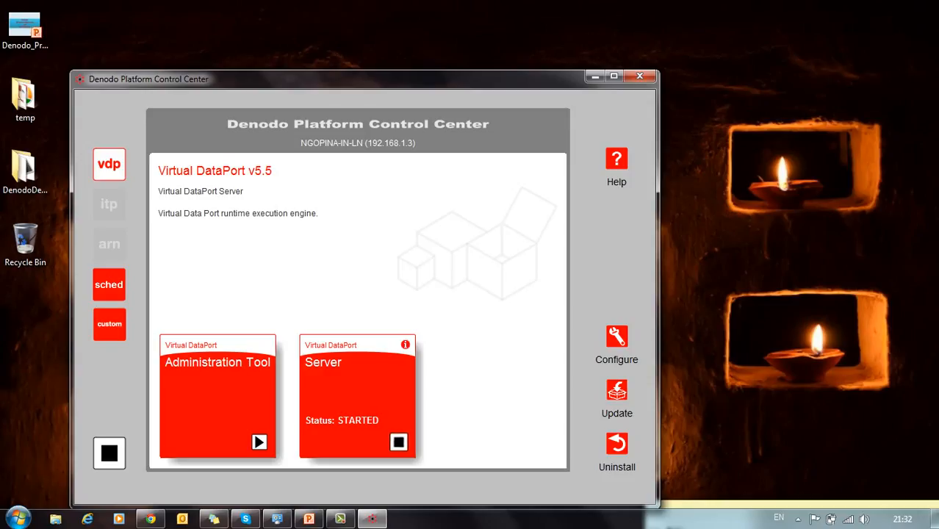
left_click(399, 442)
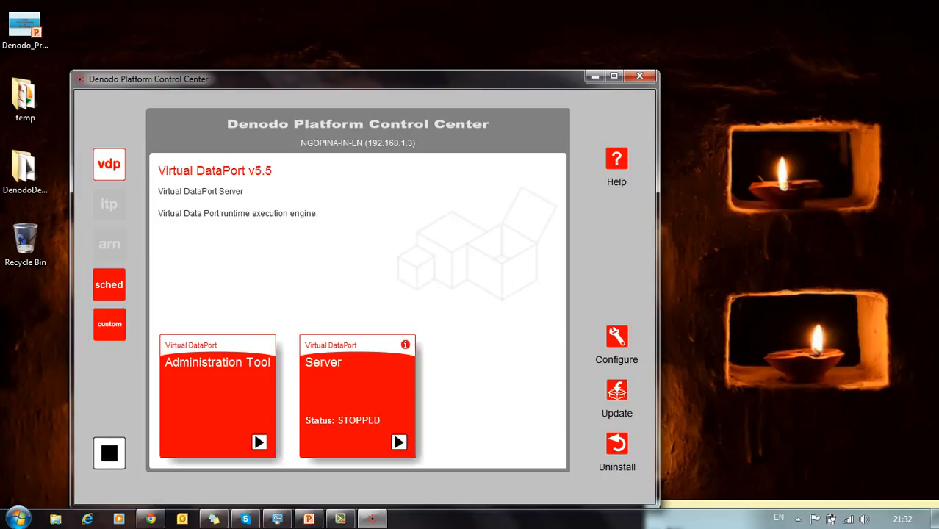
left_click(399, 442)
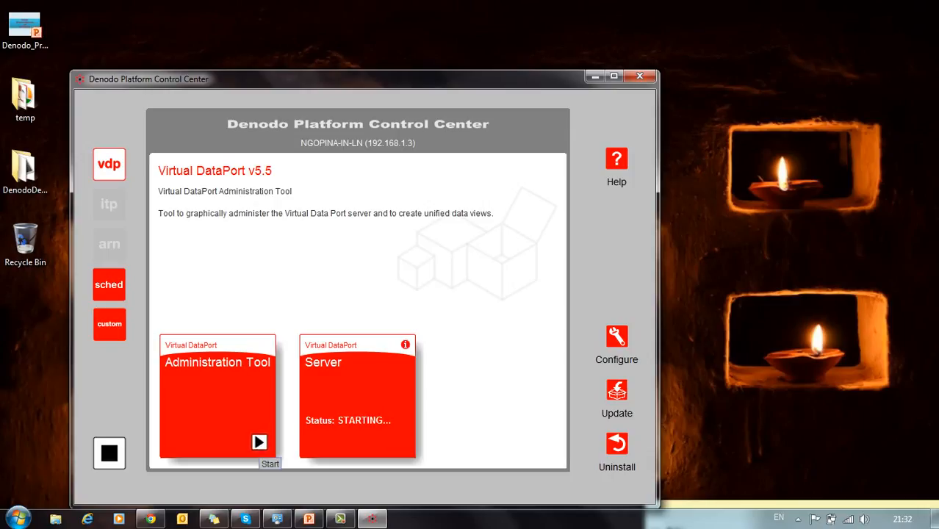
Step: Launch the Virtual DataPort Administration Tool to its login screen
left_click(259, 441)
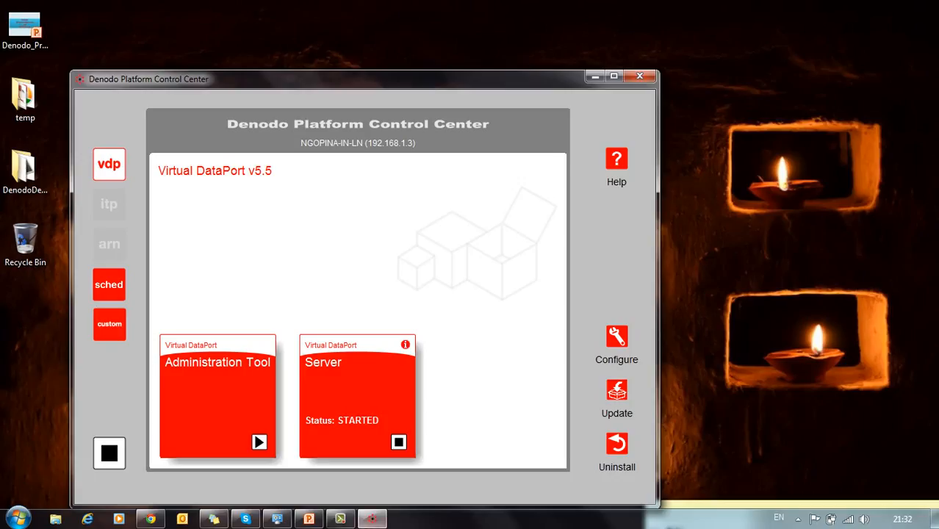
left_click(340, 518)
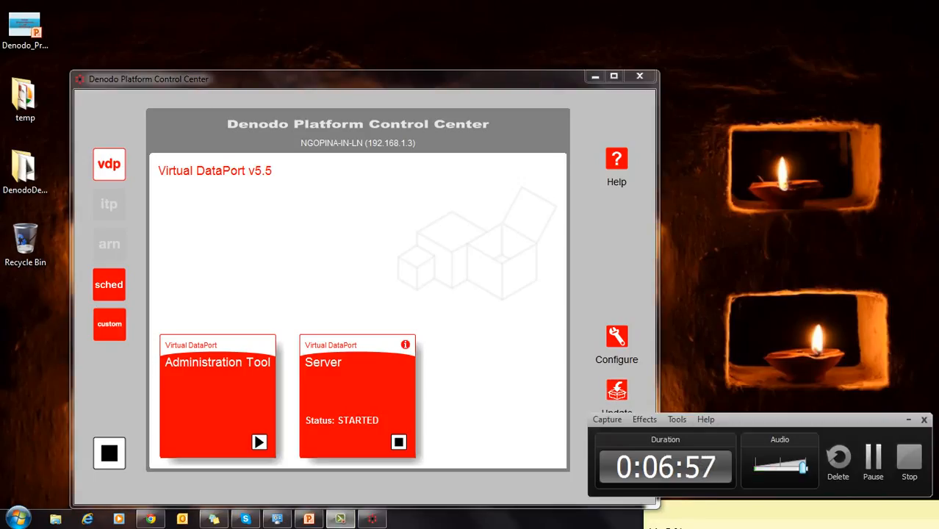
left_click(873, 459)
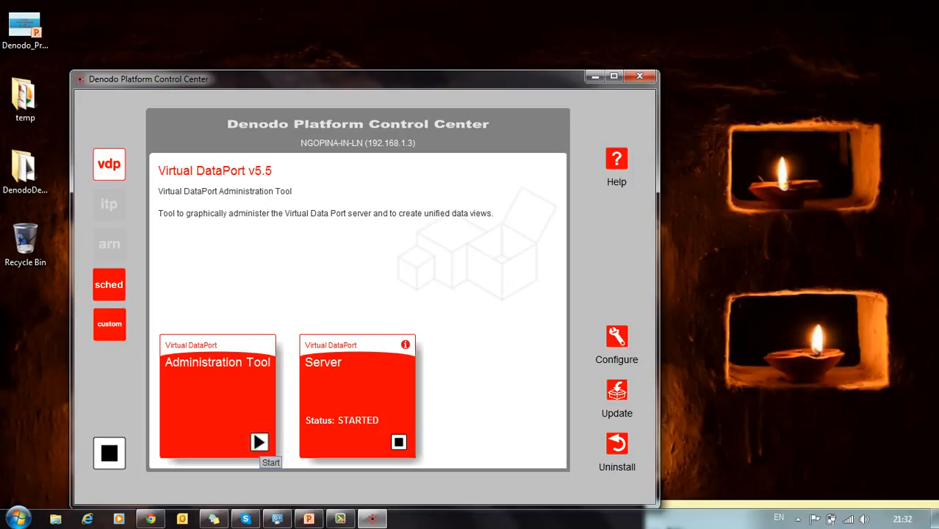
left_click(259, 441)
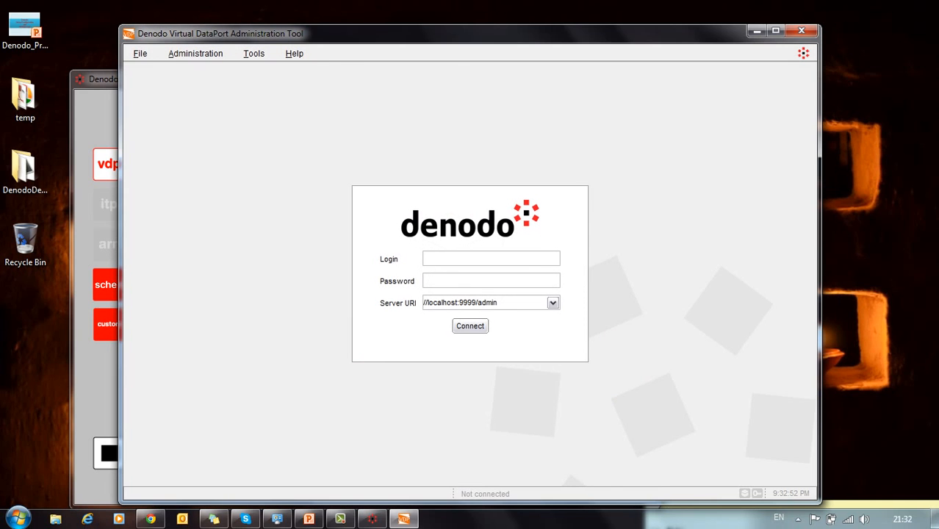
Step: Connect to //localhost:9999/admin with the administrator login and password, then open the File menu
type("admin")
key("Tab")
type("admin")
left_click(470, 325)
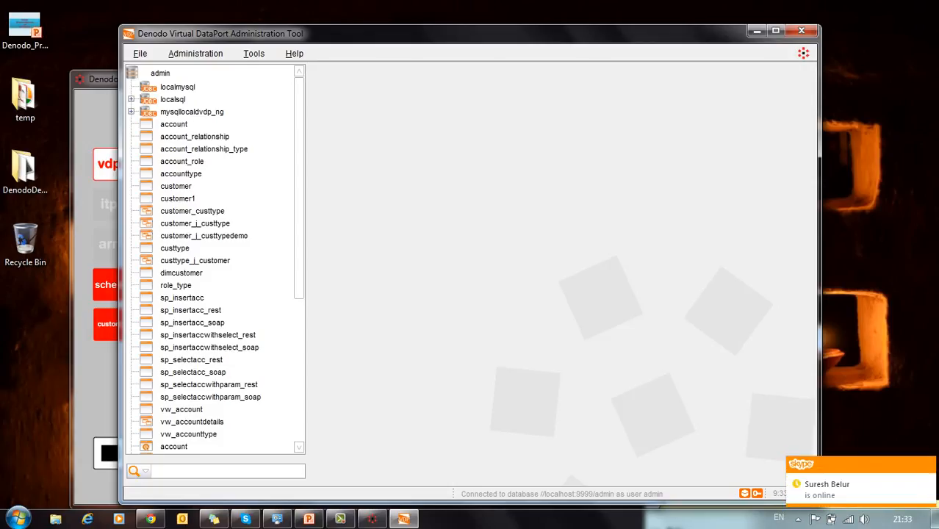
key("alt+f")
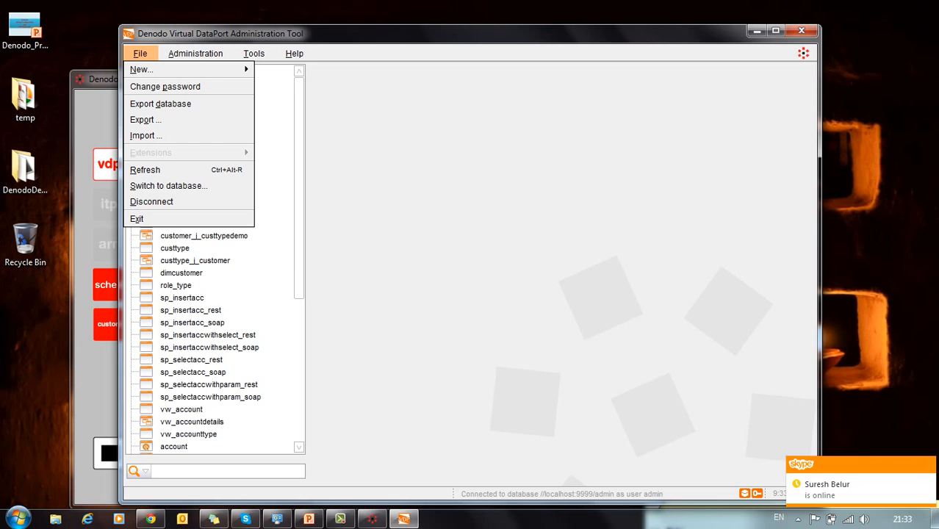
Step: Present slide 2's topics table full screen, then return to the Administration Tool
left_click(308, 518)
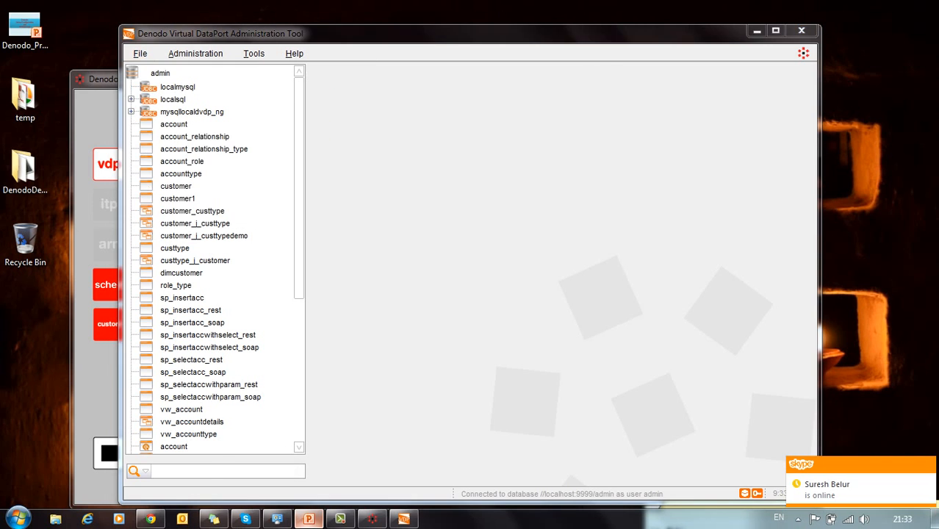
scroll(539, 279, "down", 1)
scroll(539, 279, "up", 10)
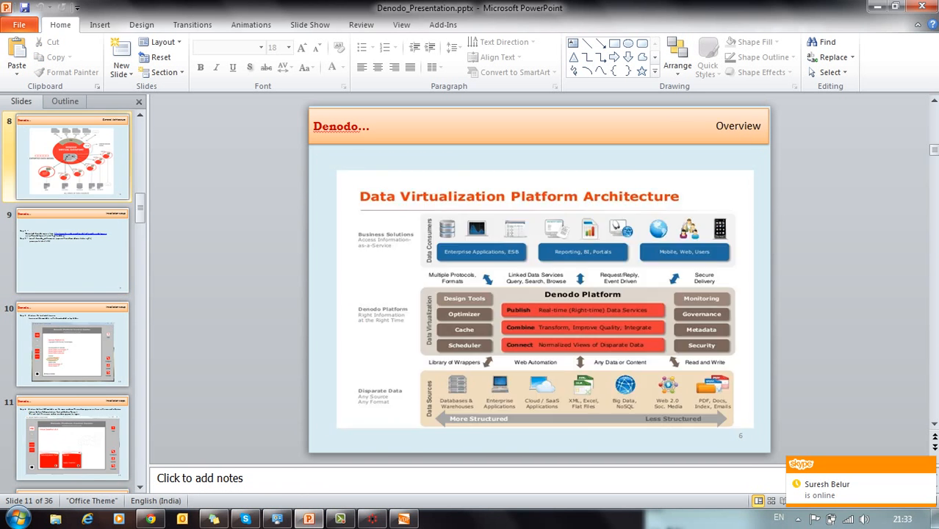
scroll(539, 279, "down", 1)
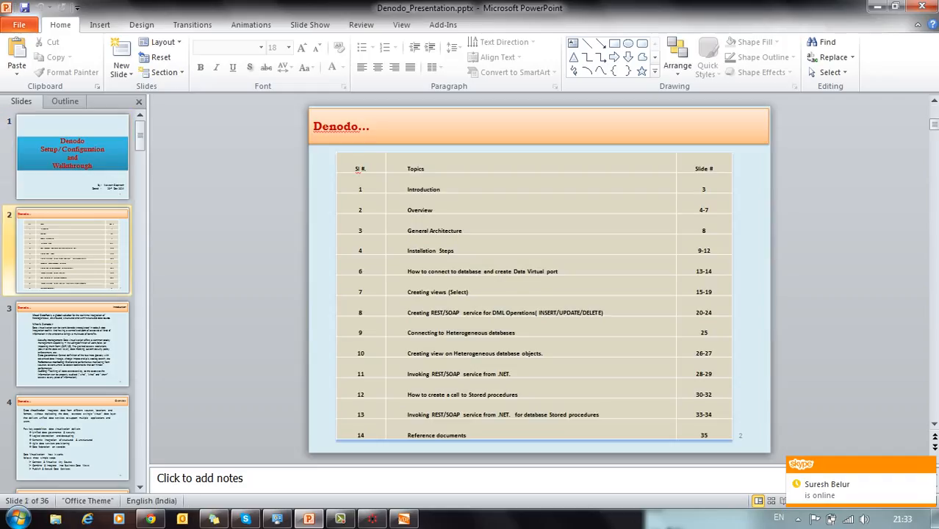
left_click(796, 501)
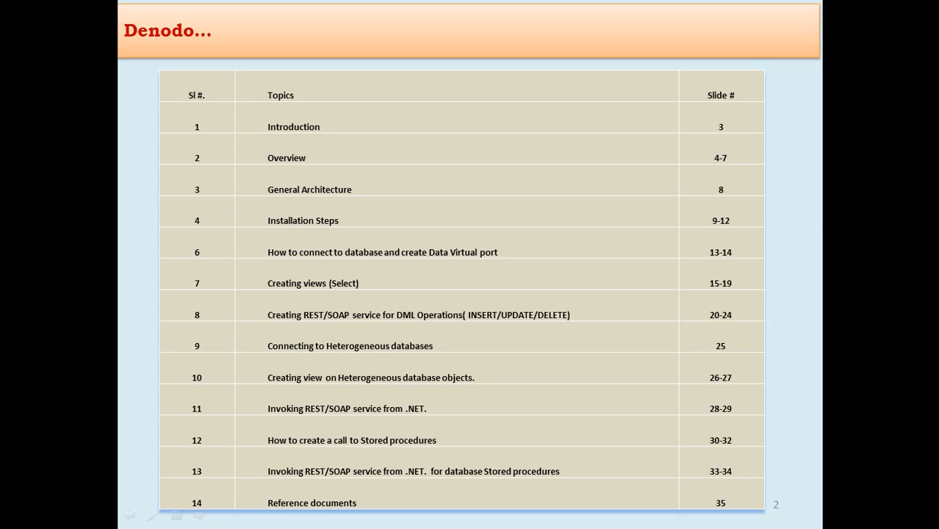
key("Escape")
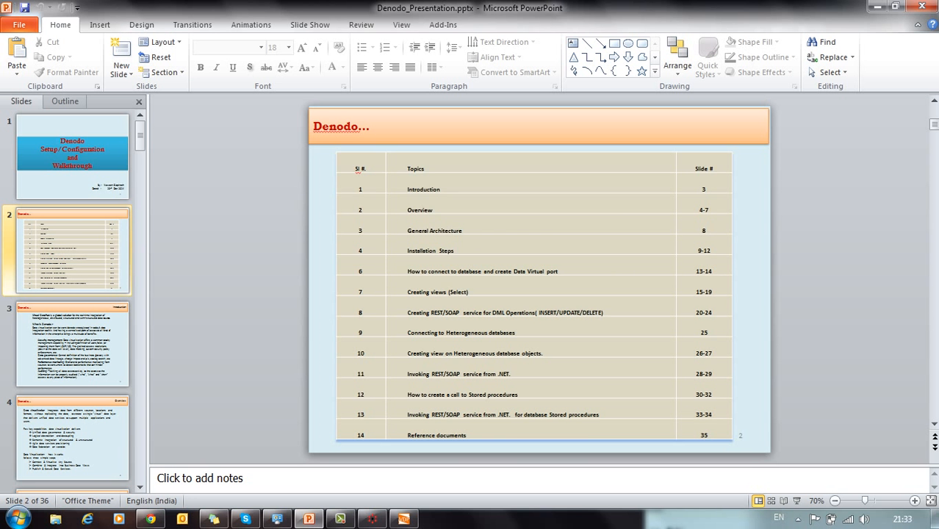
key("alt+Tab")
key("alt+Tab")
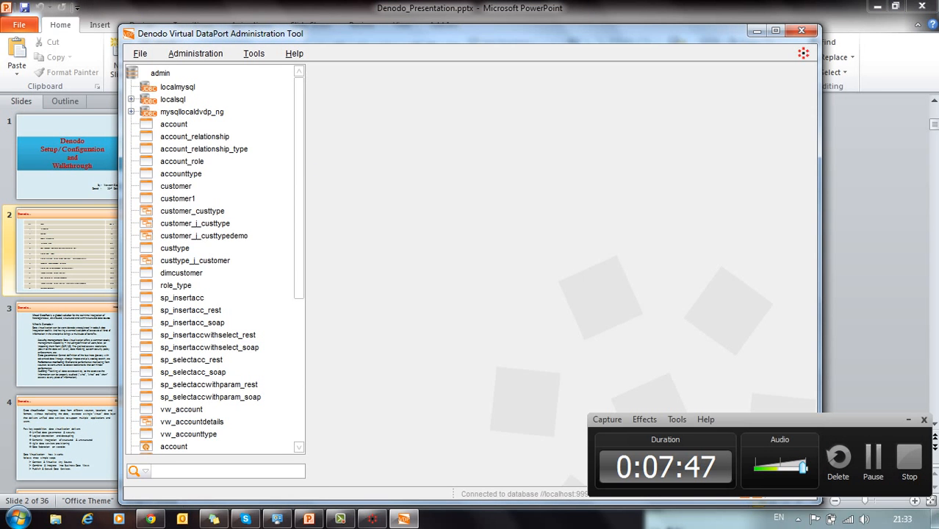
Step: Open a new JDBC data source form from File > New > Data source
left_click(140, 54)
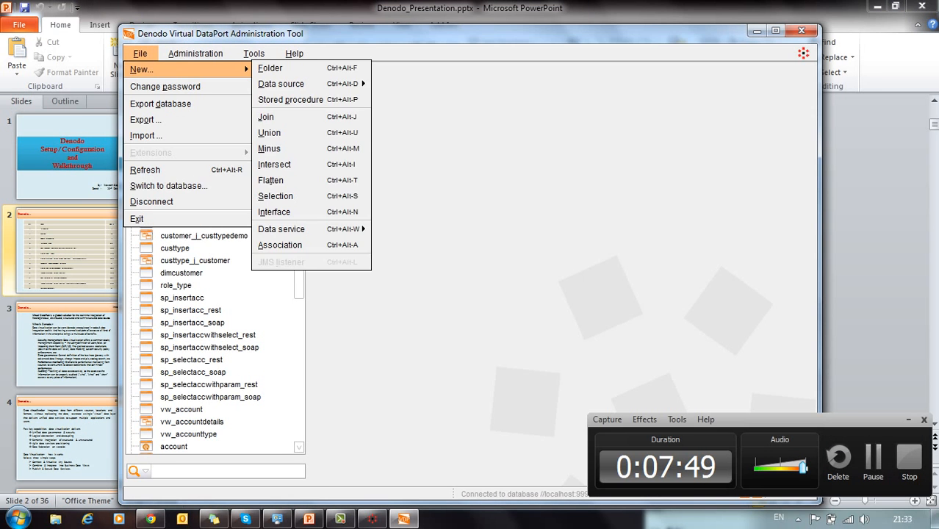
mouse_move(294, 54)
key("Left")
key("Left")
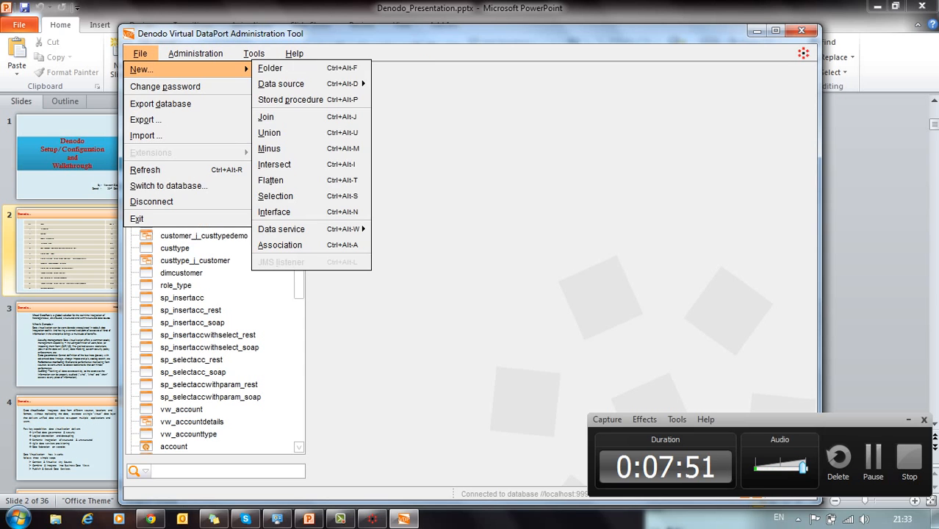
key("Right")
mouse_move(294, 84)
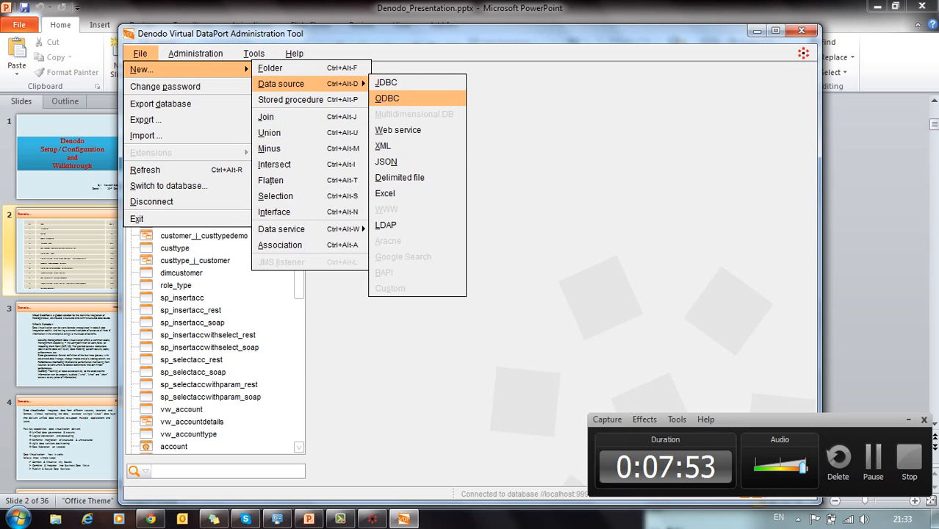
key("Right")
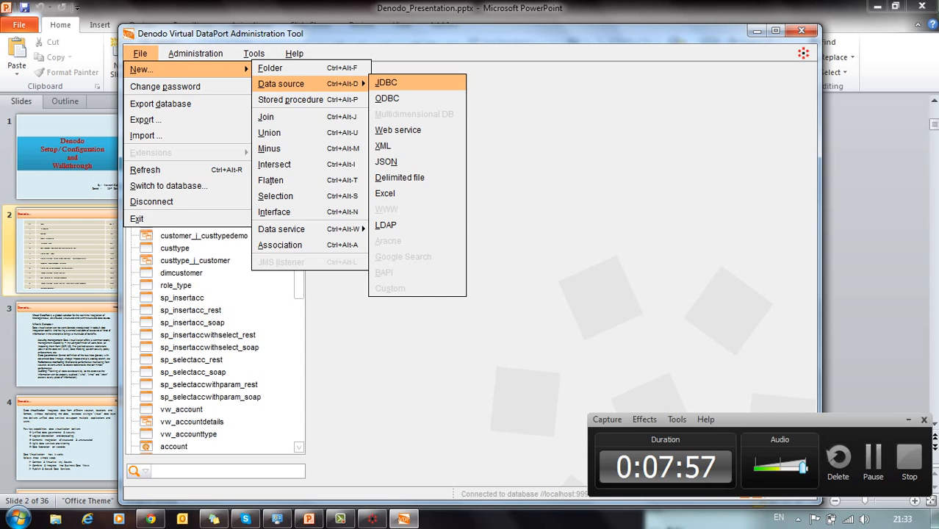
key("Return")
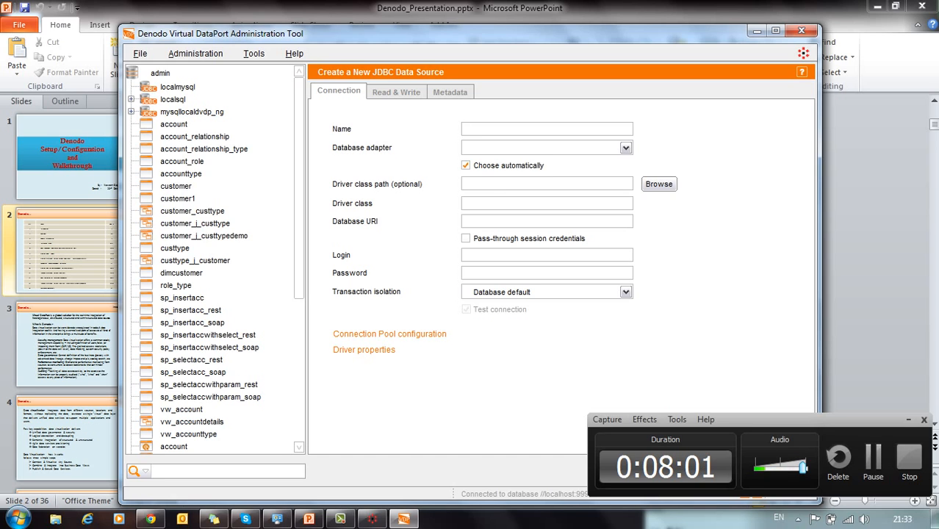
Step: Open the mysqllocaldvdp_ng data source for editing and browse the New menu choices
right_click(197, 112)
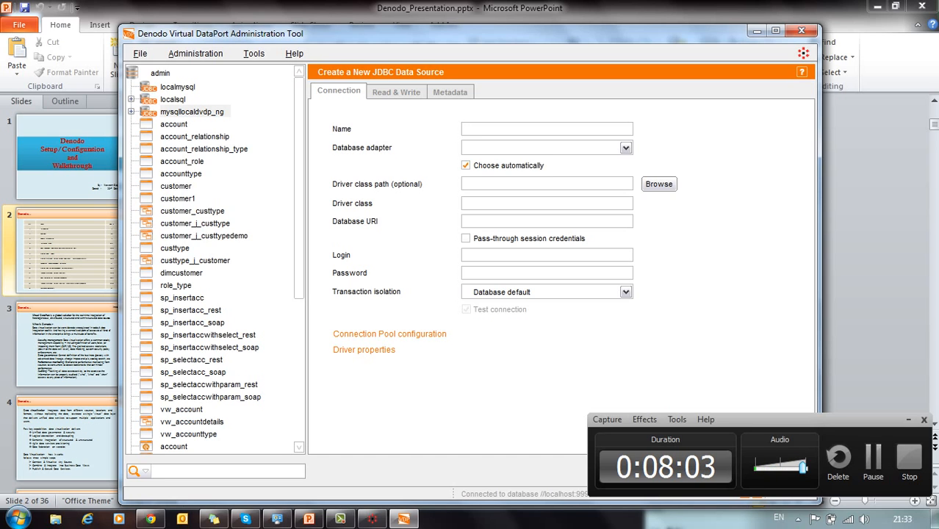
key("Down")
key("Return")
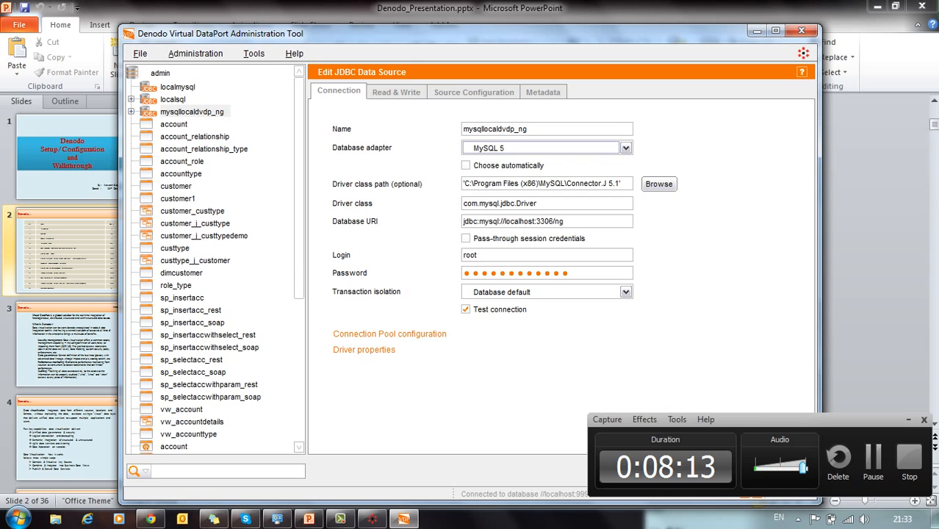
left_click(140, 54)
mouse_move(169, 70)
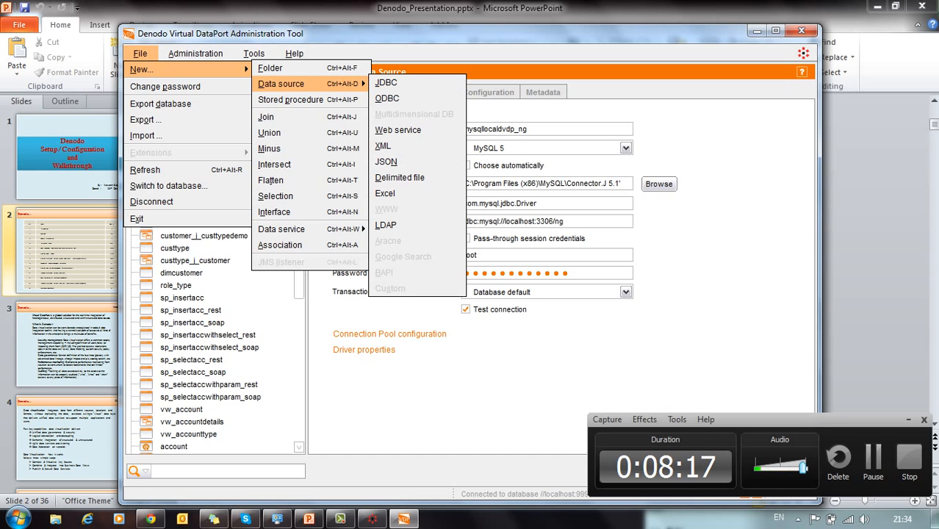
Step: Dismiss the New menu and keep MySQL 5 as the database adapter
left_click(514, 110)
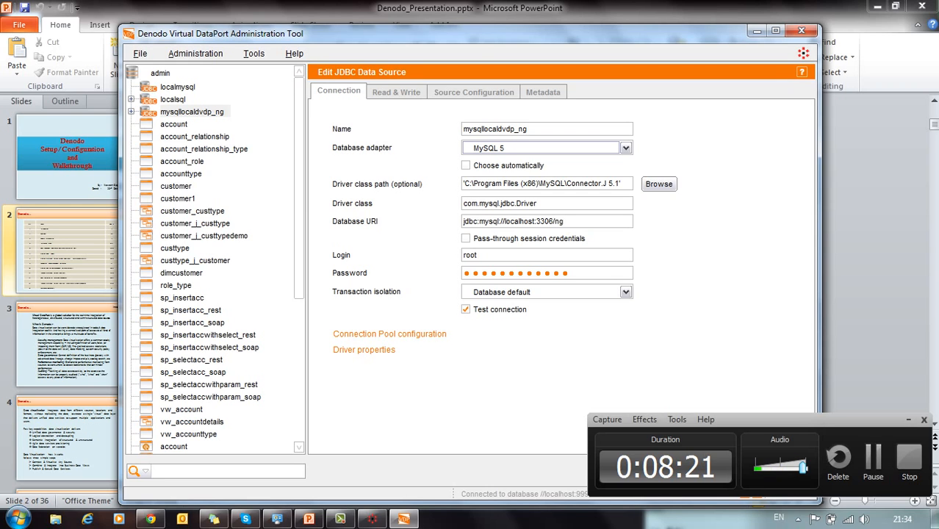
left_click(626, 147)
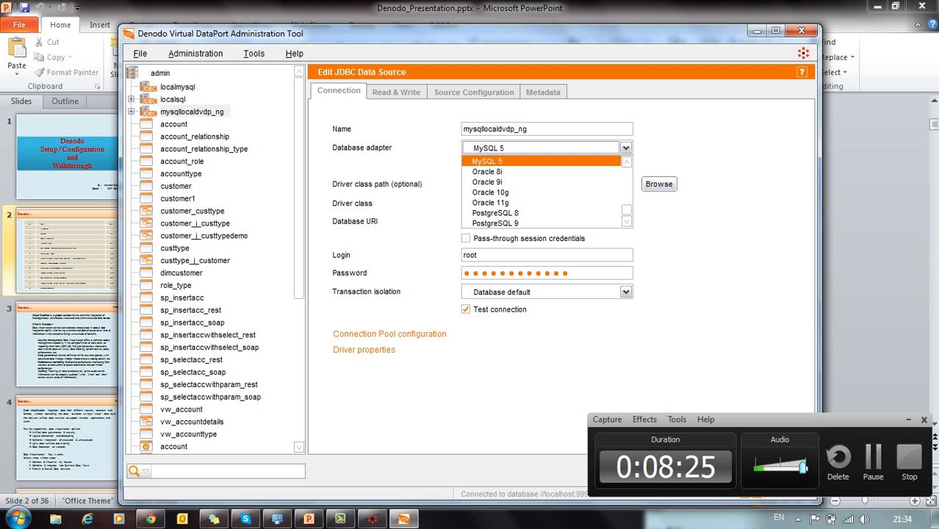
left_click(626, 147)
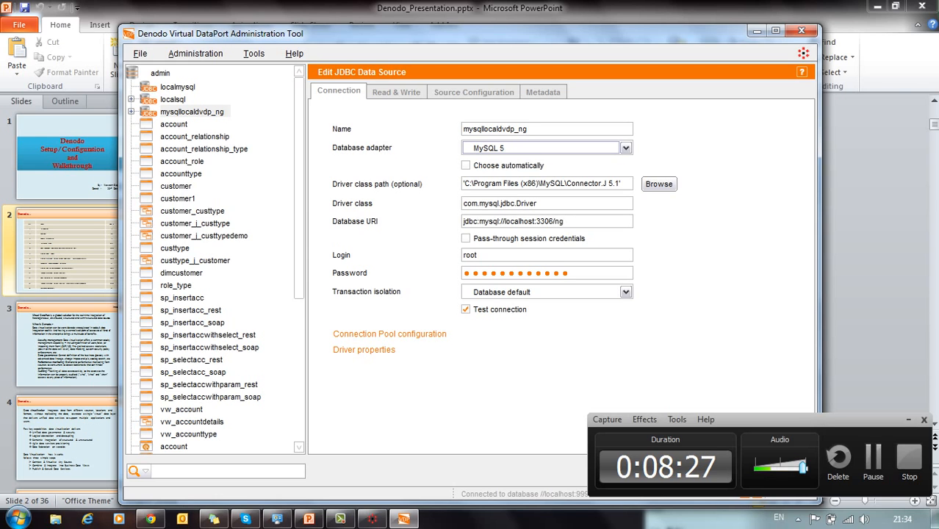
Step: Highlight the driver class path and the URI's port 3306 and database ng, then save unchanged
left_click_drag(624, 183, 463, 184)
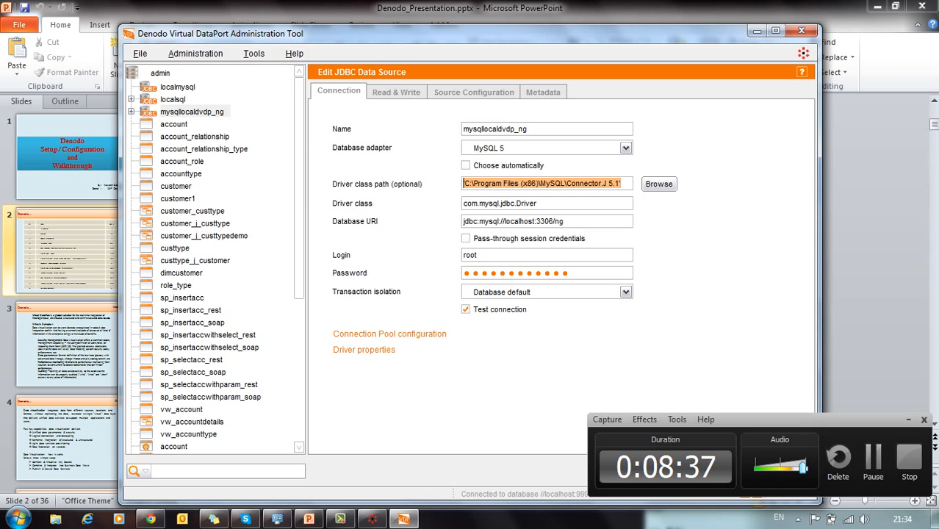
left_click_drag(566, 221, 462, 221)
left_click(545, 221)
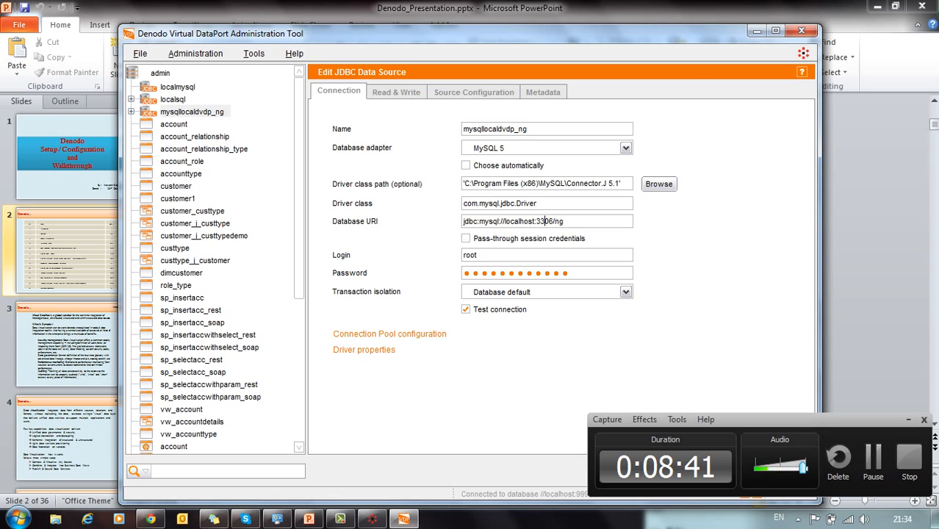
double_click(560, 221)
left_click_drag(801, 419, 843, 210)
left_click(770, 470)
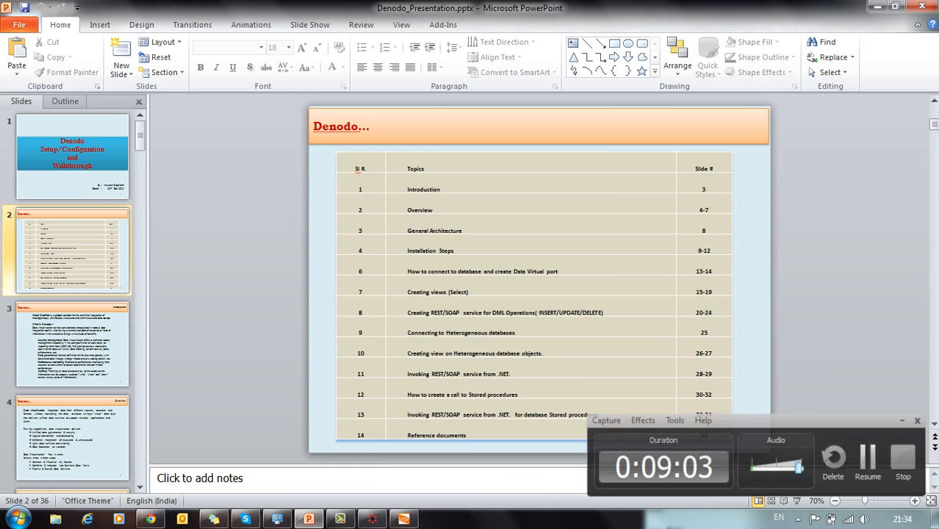
Step: Present the topics slide full screen, end it, and bring the Denodo tool back
left_click(796, 500)
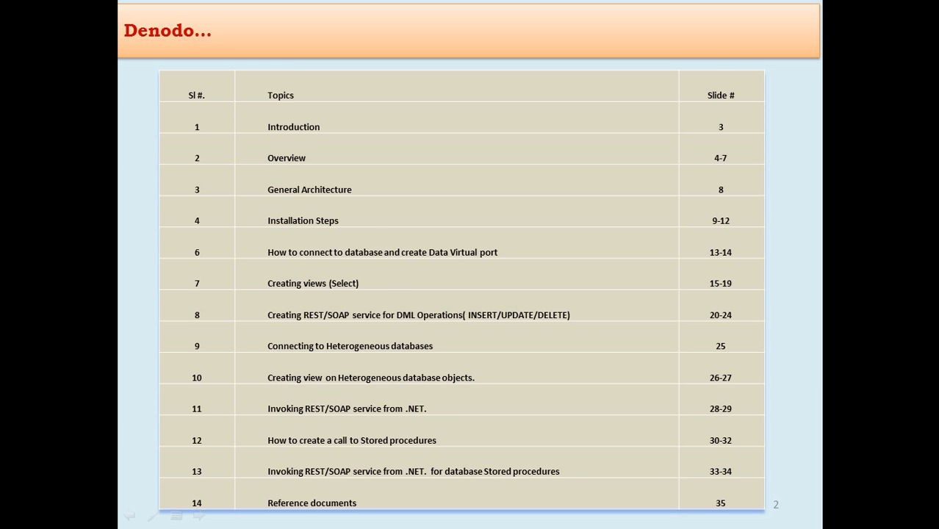
key("Escape")
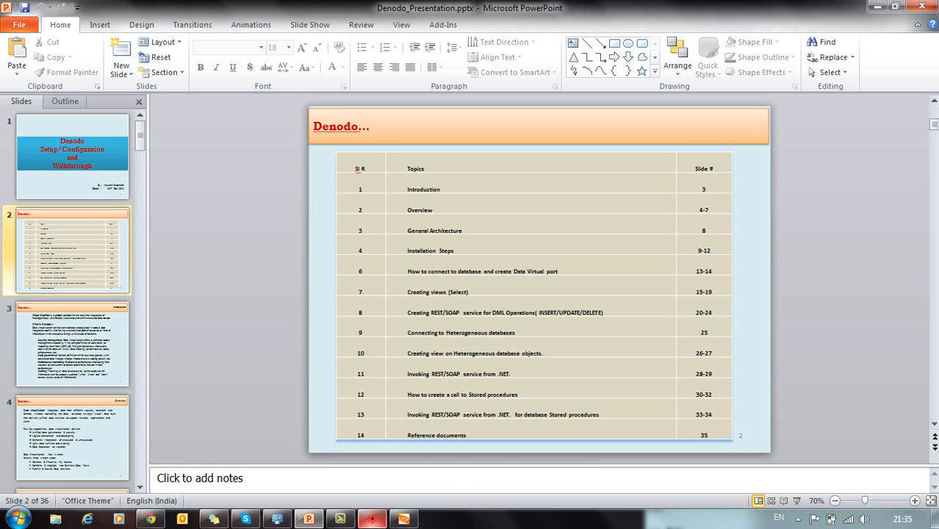
left_click(402, 518)
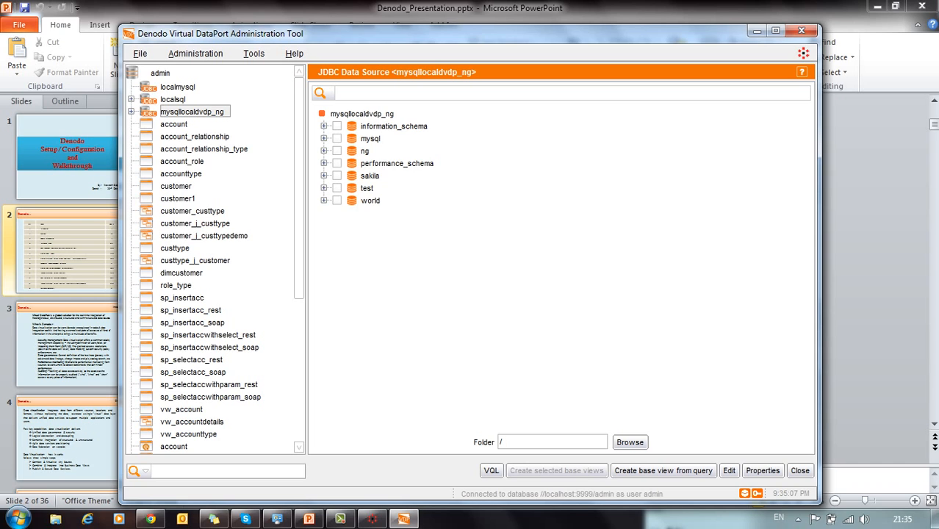
Step: Start a new Join view, acknowledge the allowed-items warning, and cancel it
left_click(140, 54)
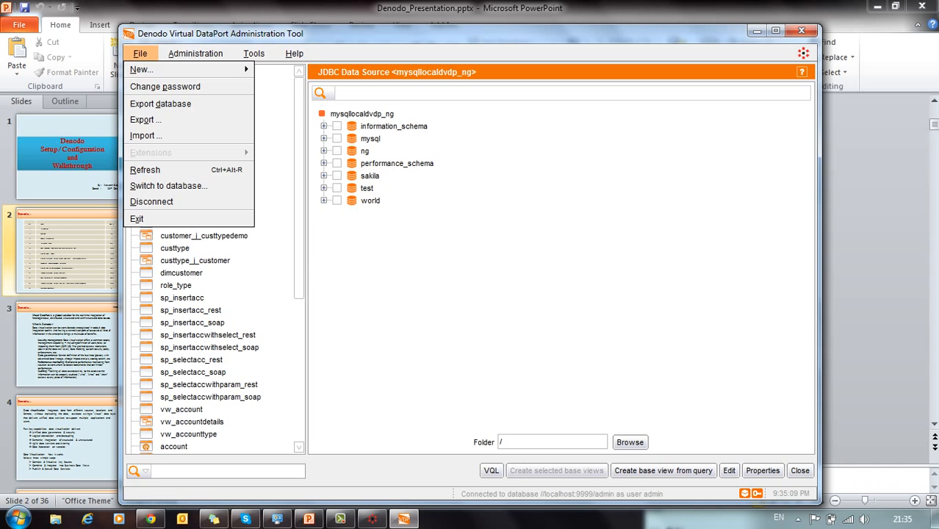
mouse_move(142, 70)
mouse_move(188, 70)
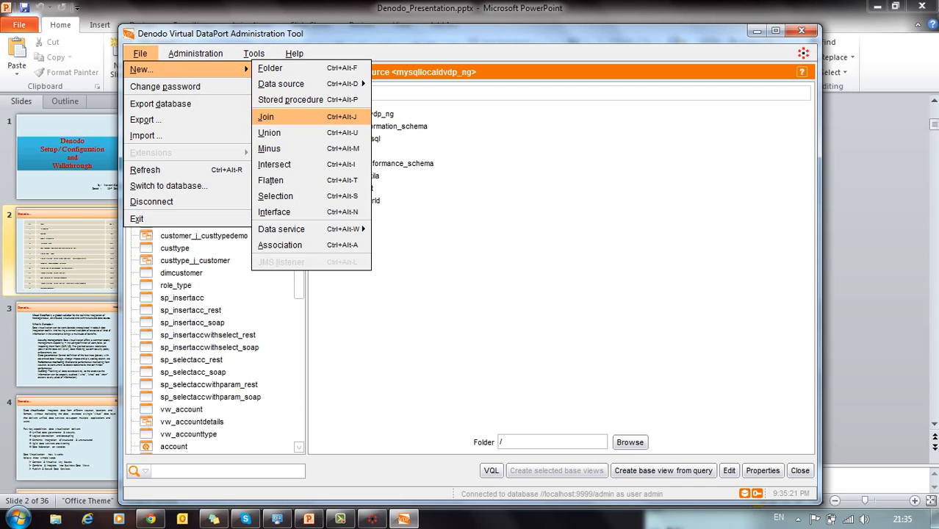
key("Return")
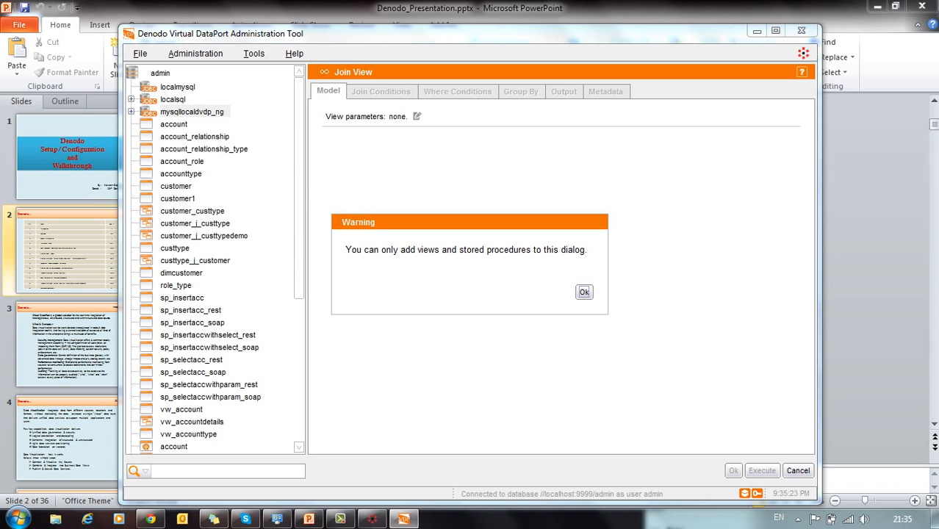
key("Return")
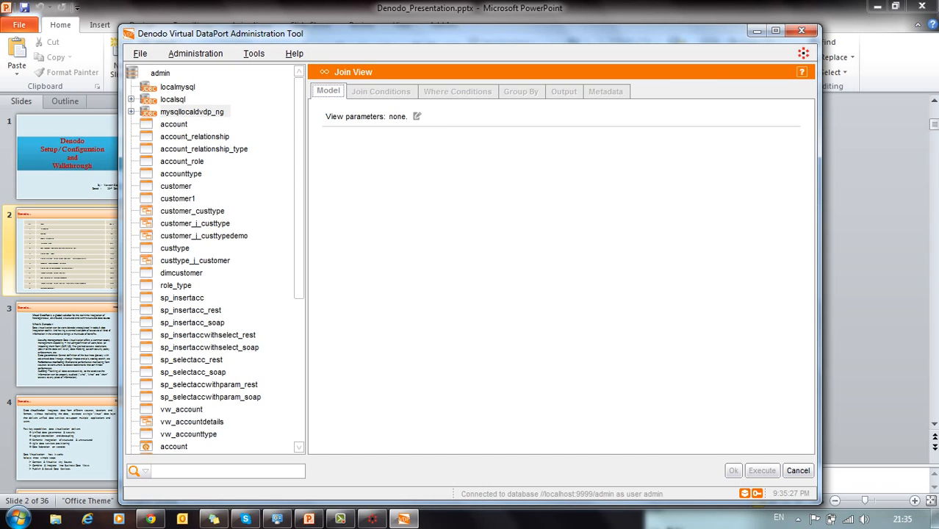
left_click(797, 471)
Step: Create a new Join view again via File > New > Join and dismiss the warning
left_click(141, 54)
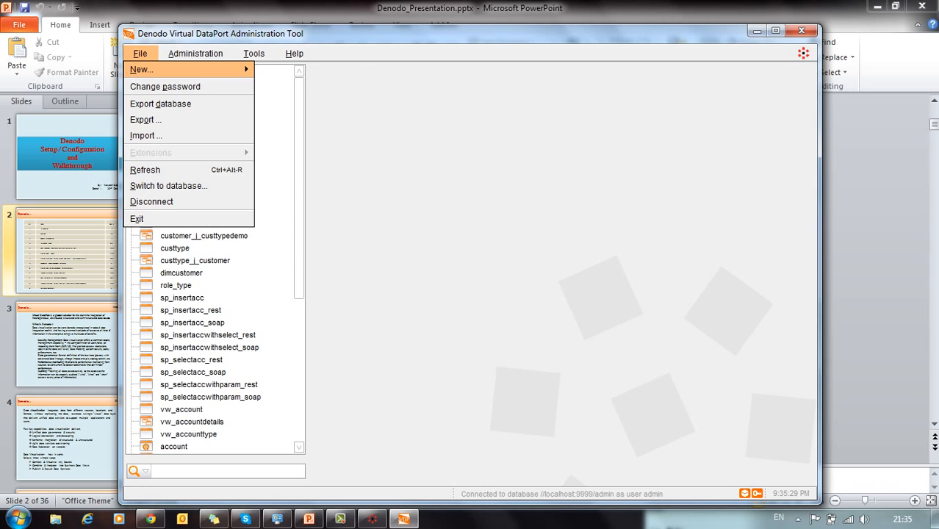
key("Right")
key("Down")
key("Down")
key("Down")
key("Down")
key("Up")
key("Return")
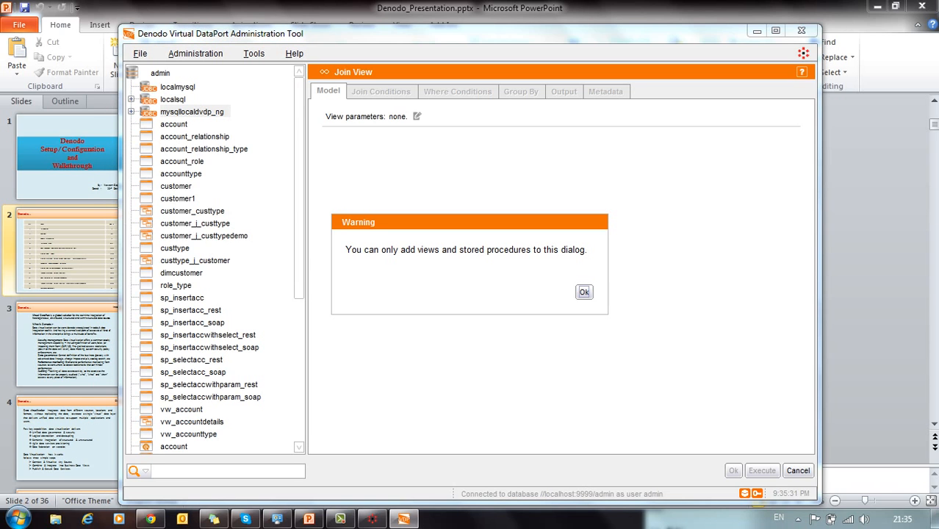
key("Return")
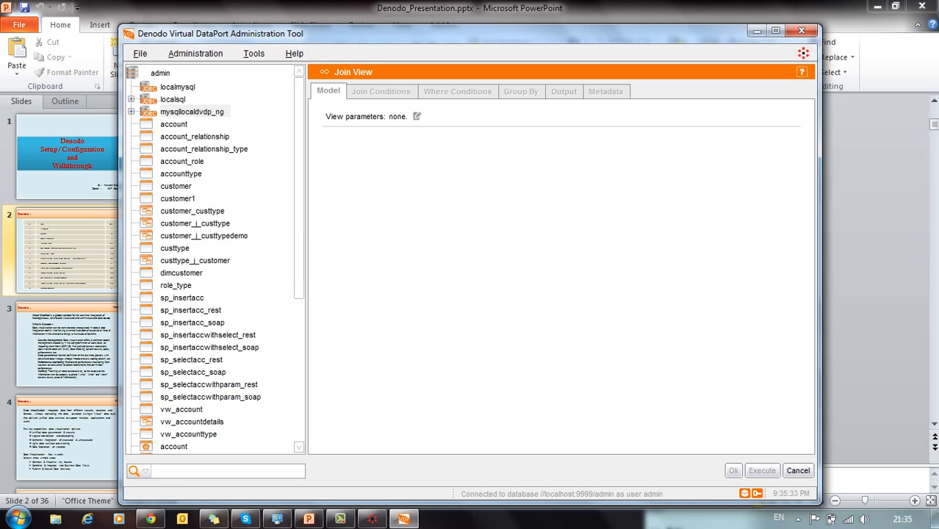
Step: Add the customer and custtype views and link them on custtypeid, reviewing the join conditions
left_click(176, 186)
left_click_drag(175, 186, 368, 174)
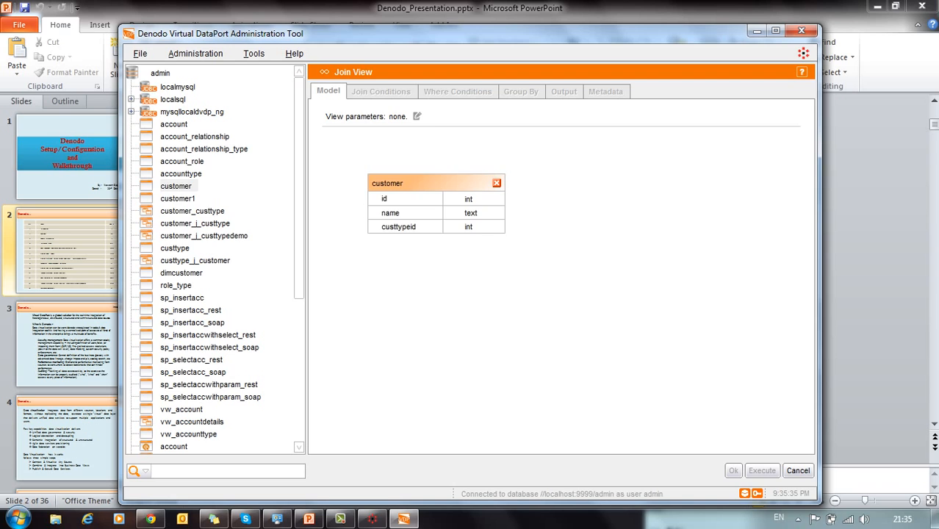
left_click(175, 248)
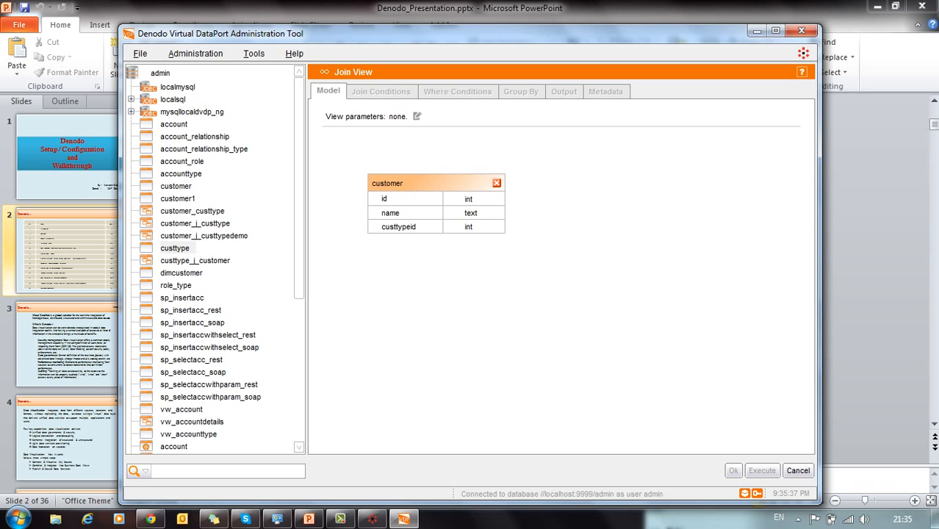
left_click_drag(175, 248, 607, 208)
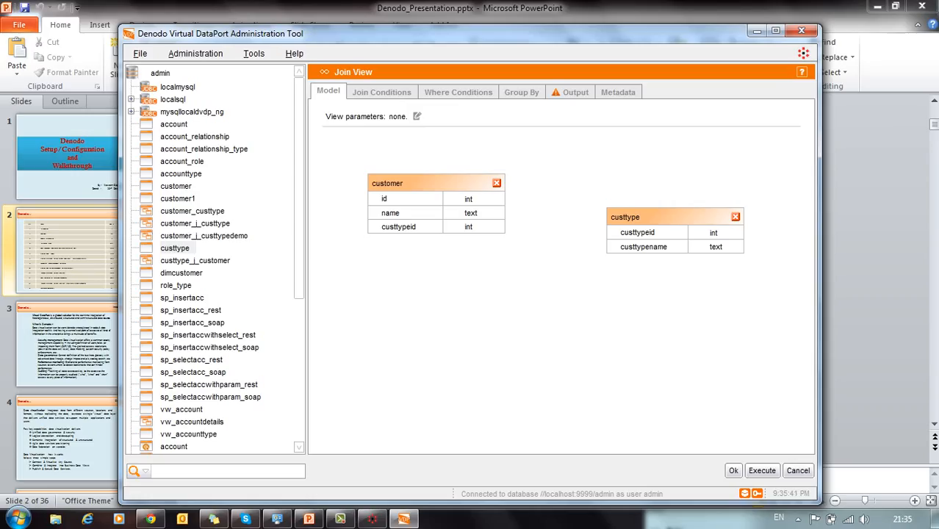
left_click_drag(398, 227, 602, 167)
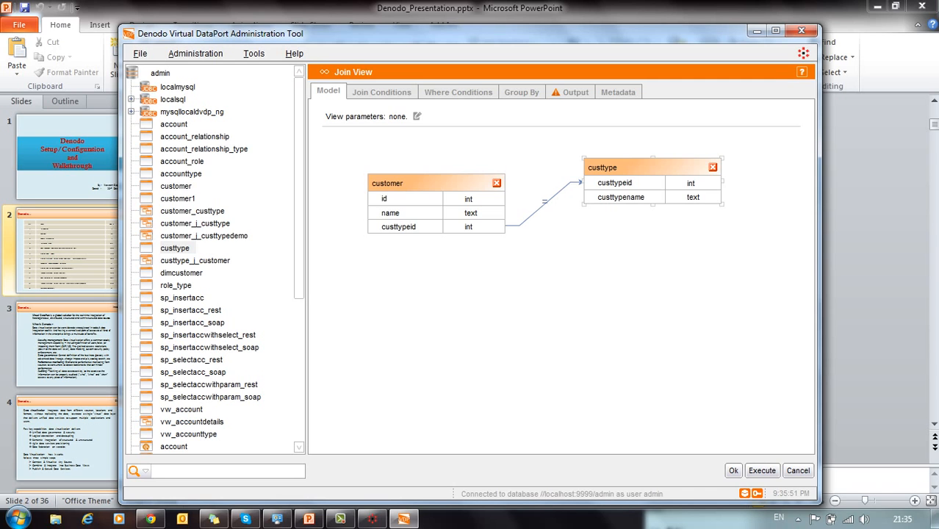
left_click(381, 92)
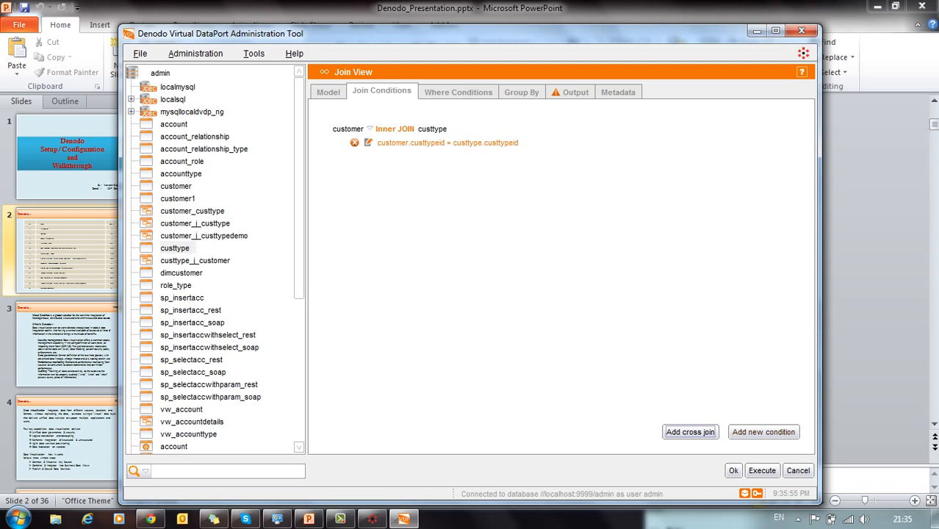
Step: Review the join's Where Conditions, Group By and Output tabs
left_click(458, 92)
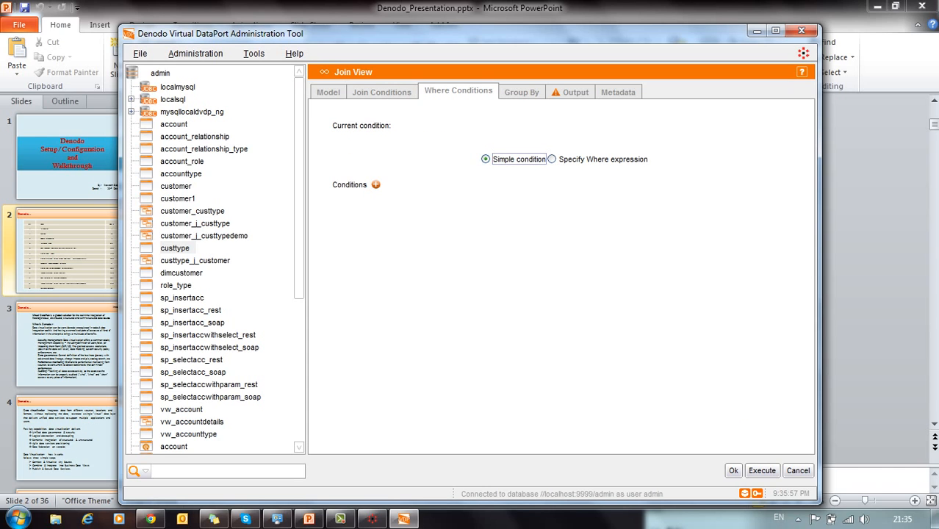
left_click(522, 92)
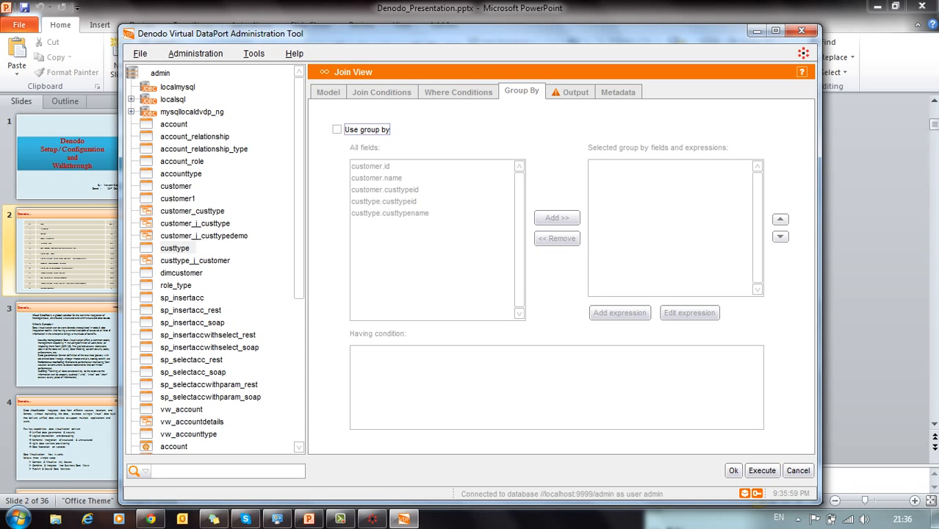
left_click(570, 92)
Step: Rename customer's custtypeid output to custtypeid1 and save the view as customer_j_custtype_demo_soap
left_click(530, 226)
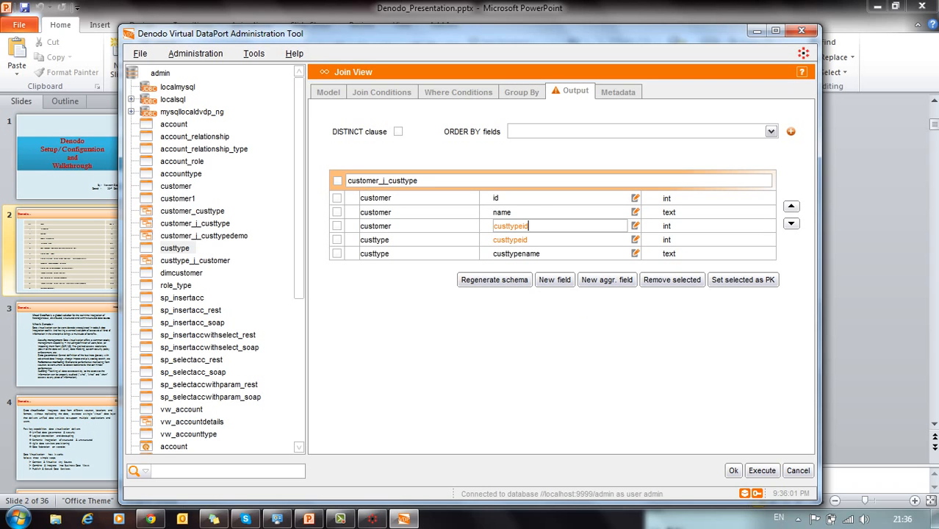
type("1")
key("Return")
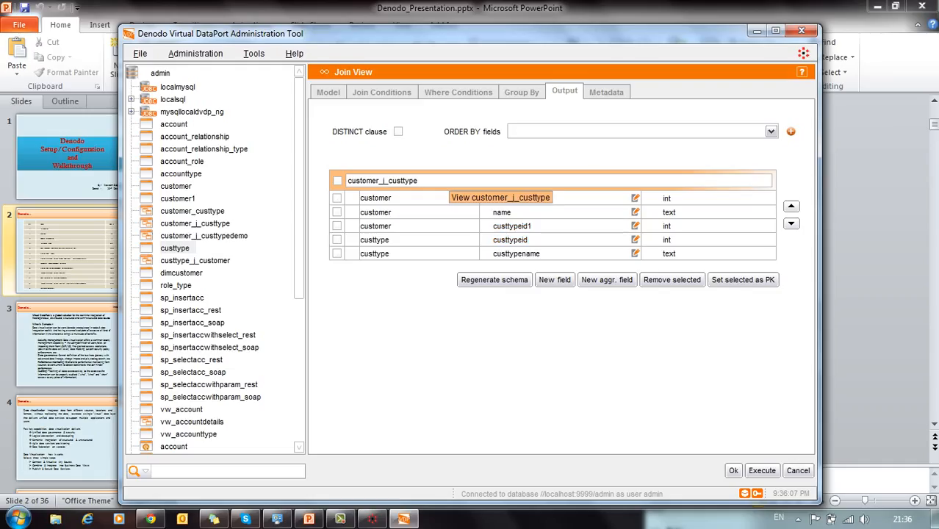
type("_demo")
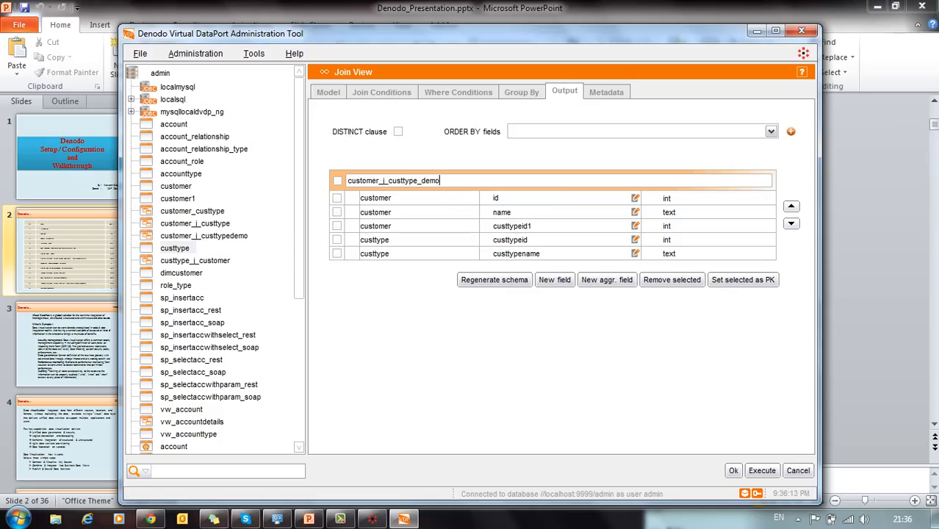
type("_soap")
left_click(733, 470)
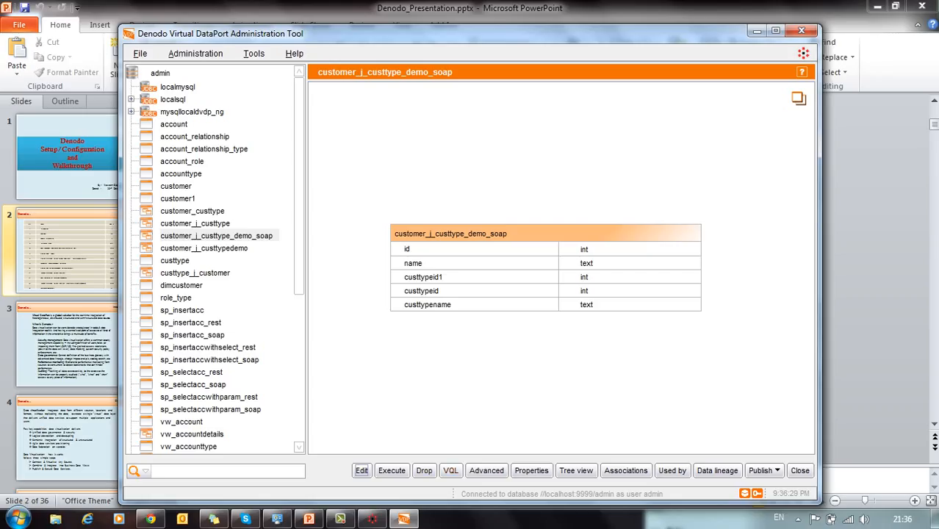
Step: View and select all of customer_j_custtype_demo_soap's VQL definition, then close the listing
left_click(450, 471)
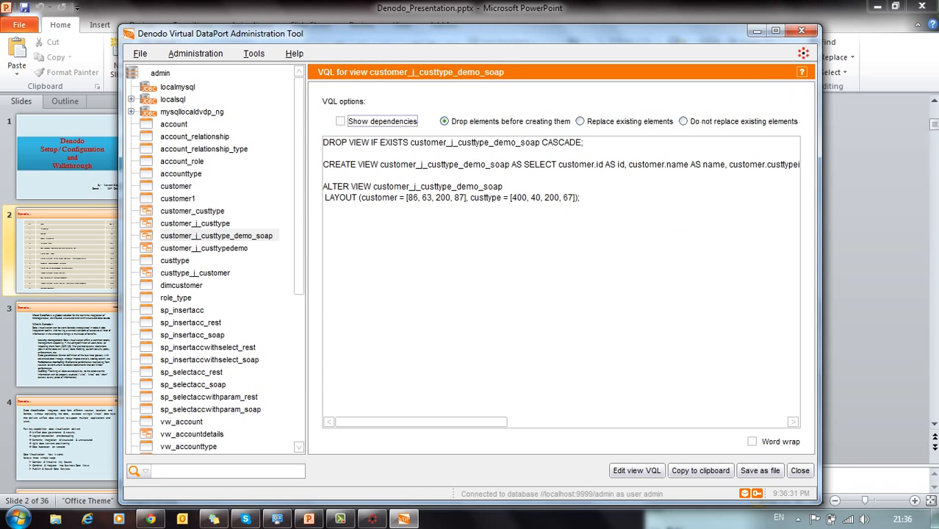
left_click_drag(582, 198, 323, 142)
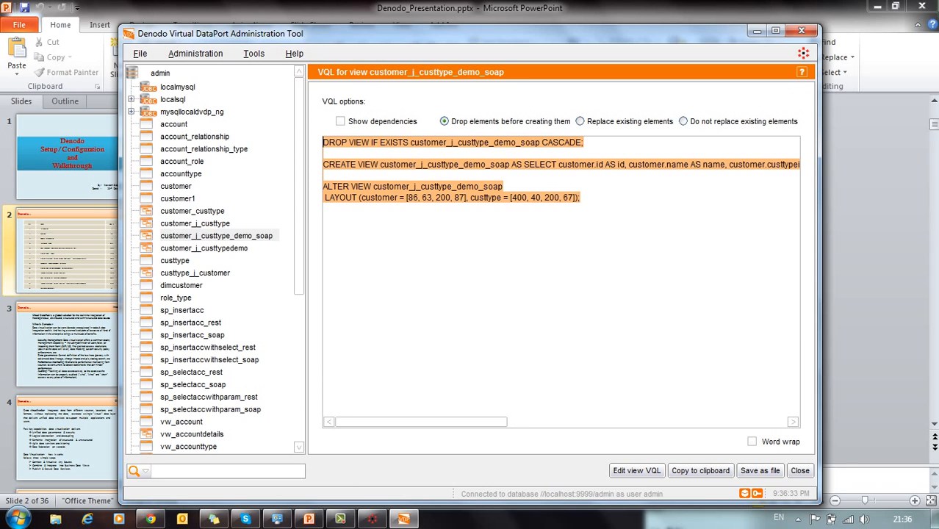
left_click(323, 176)
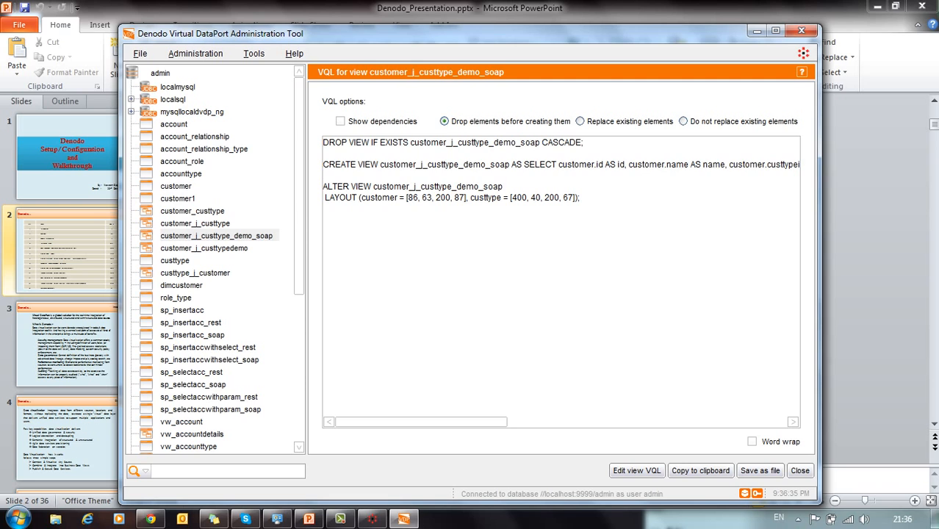
key("ctrl+a")
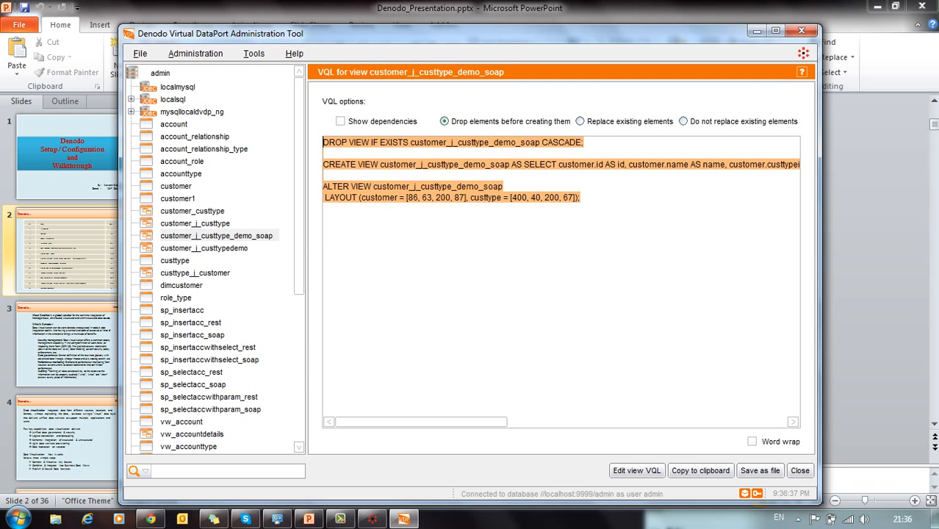
left_click(800, 471)
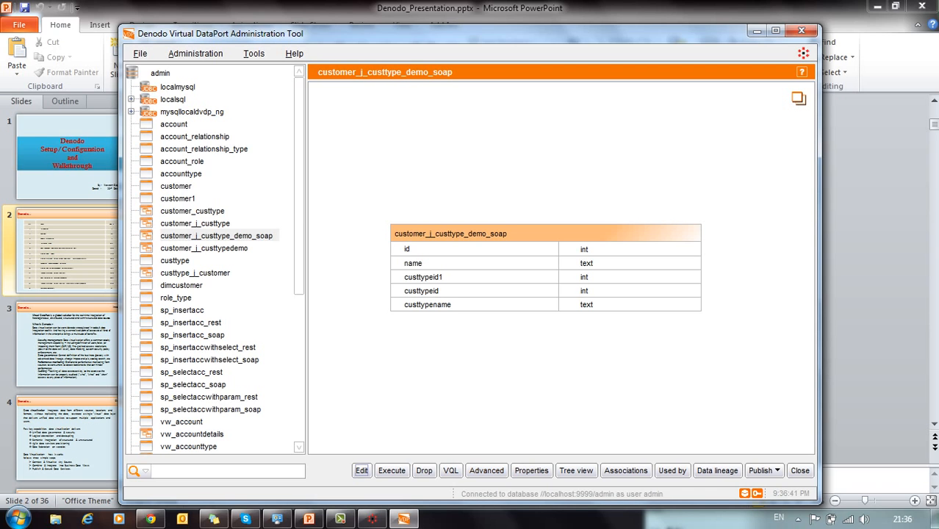
left_click(575, 470)
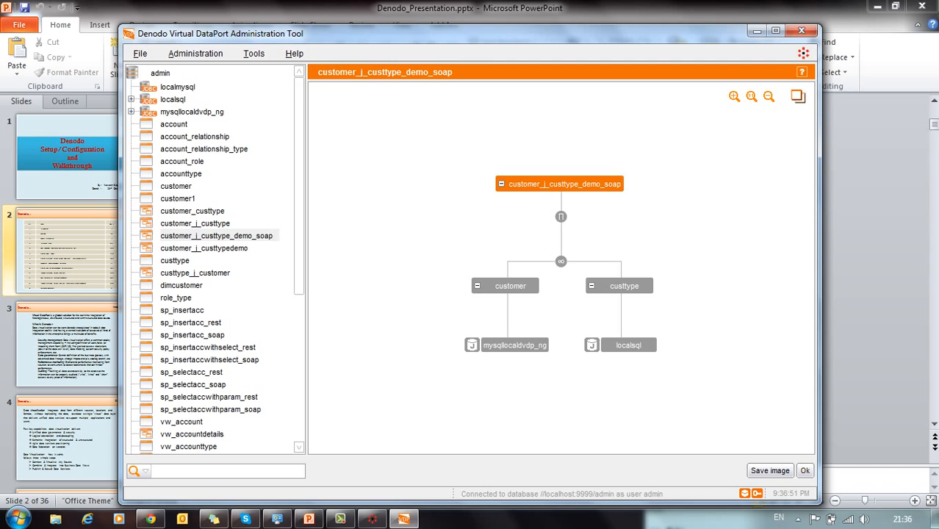
left_click(805, 471)
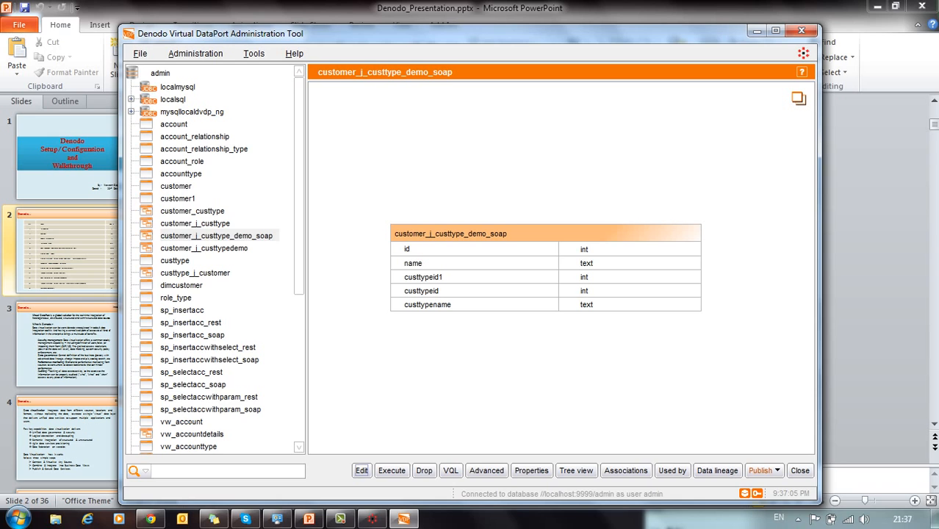
Step: Publish customer_j_custtype_demo_soap as a REST web service, deploy it and copy its context path
left_click(763, 470)
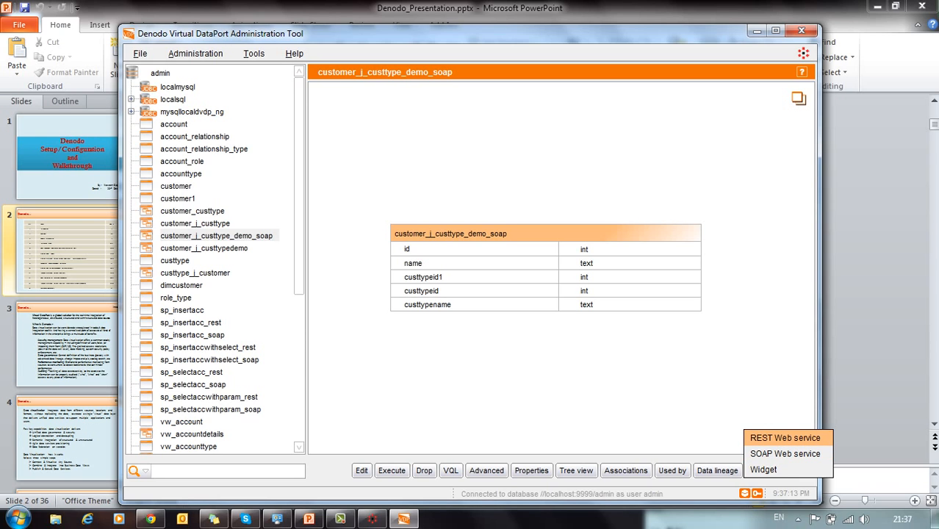
left_click(785, 437)
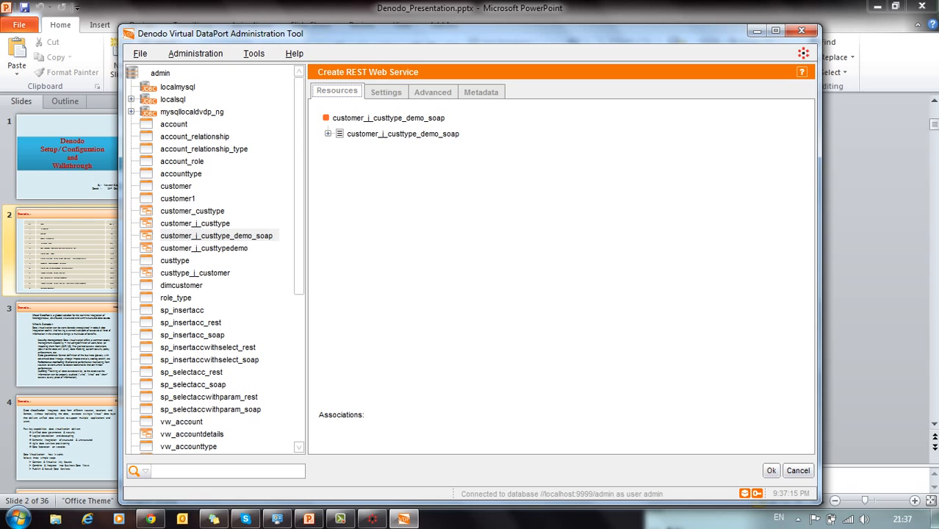
left_click(771, 470)
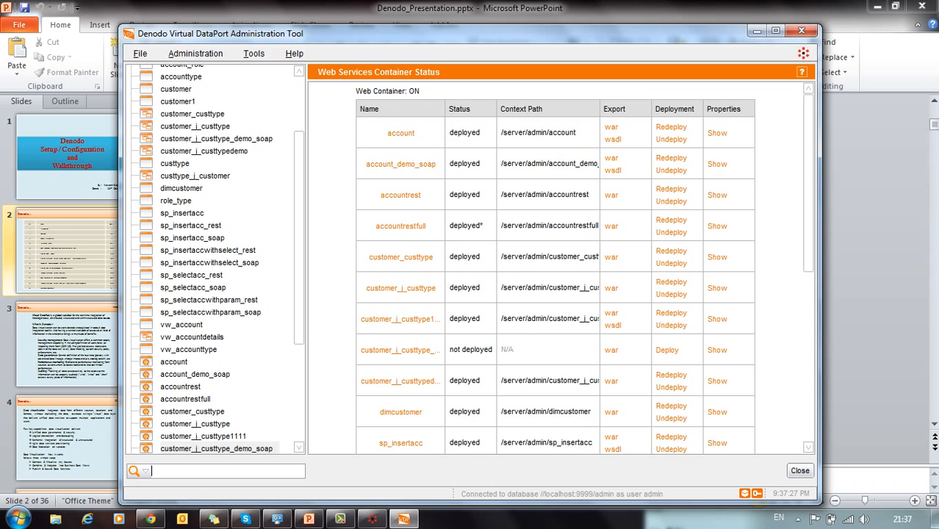
left_click(667, 350)
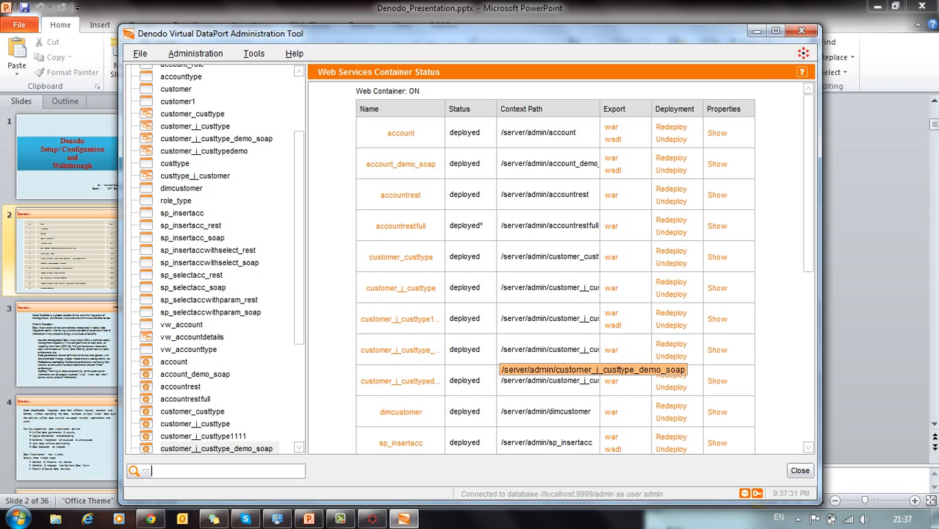
left_click_drag(502, 349, 614, 350)
key("ctrl+c")
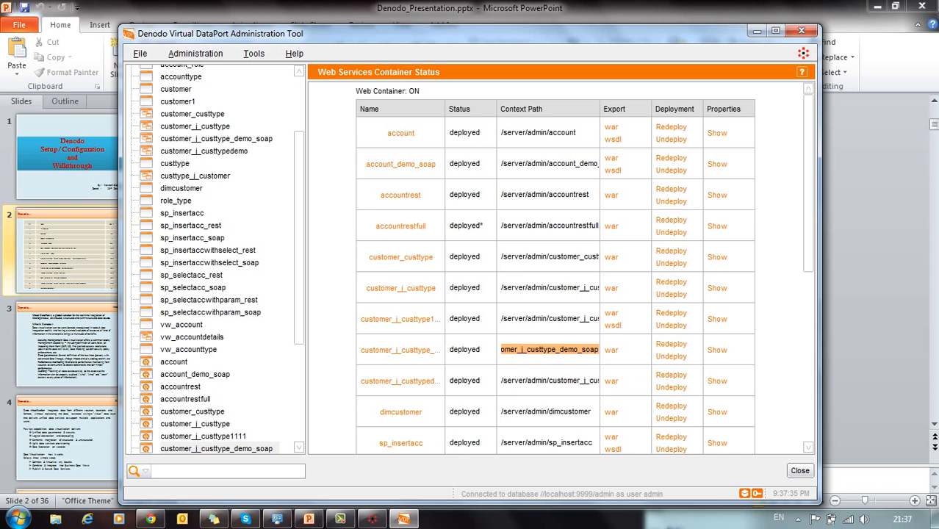
left_click(150, 519)
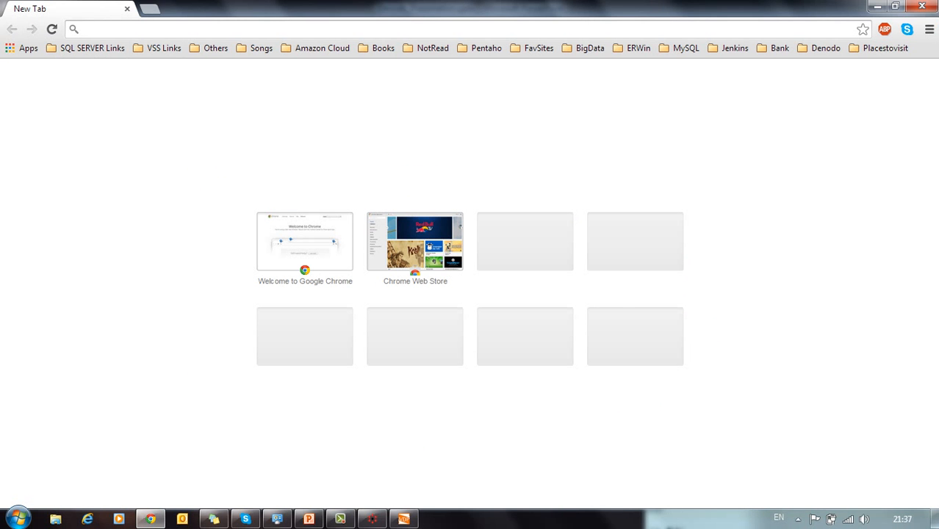
Step: Load localhost:9090/server/admin/customer_j_custtype_demo_soap in Chrome
type("local")
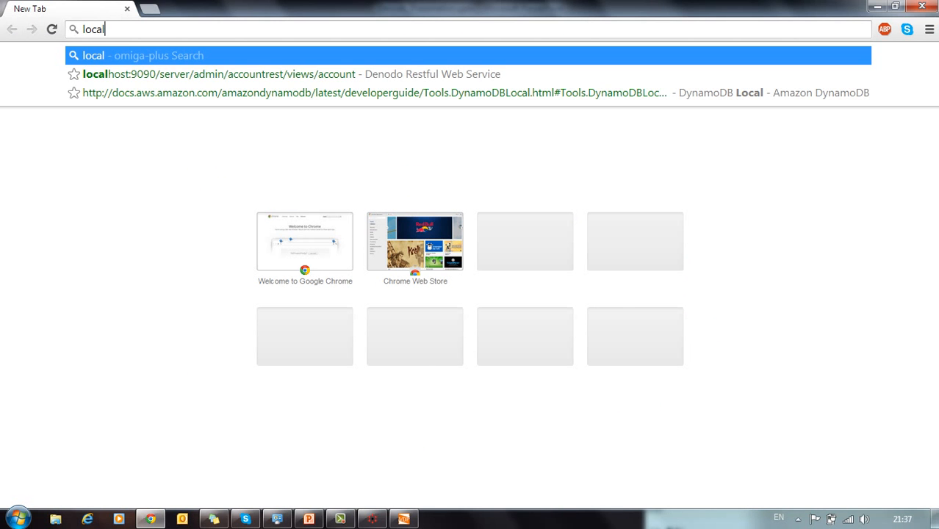
key("Down")
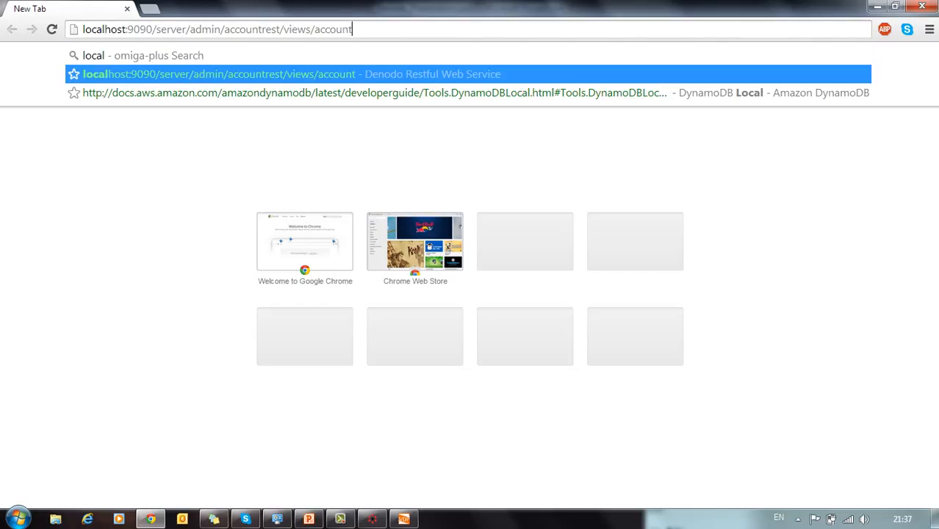
key("ctrl+shift+Left")
key("ctrl+shift+Left")
key("ctrl+shift+Left")
key("ctrl+shift+Left")
key("ctrl+shift+Left")
key("ctrl+shift+Left")
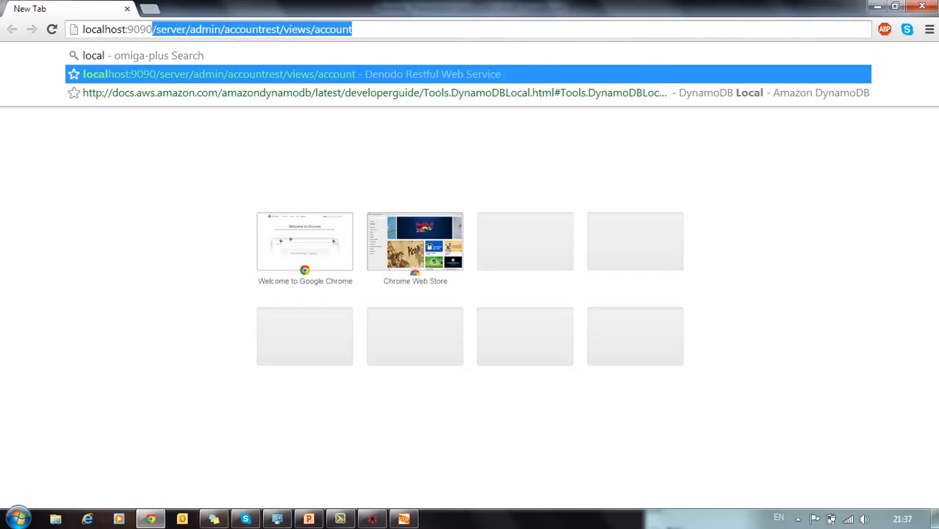
key("ctrl+v")
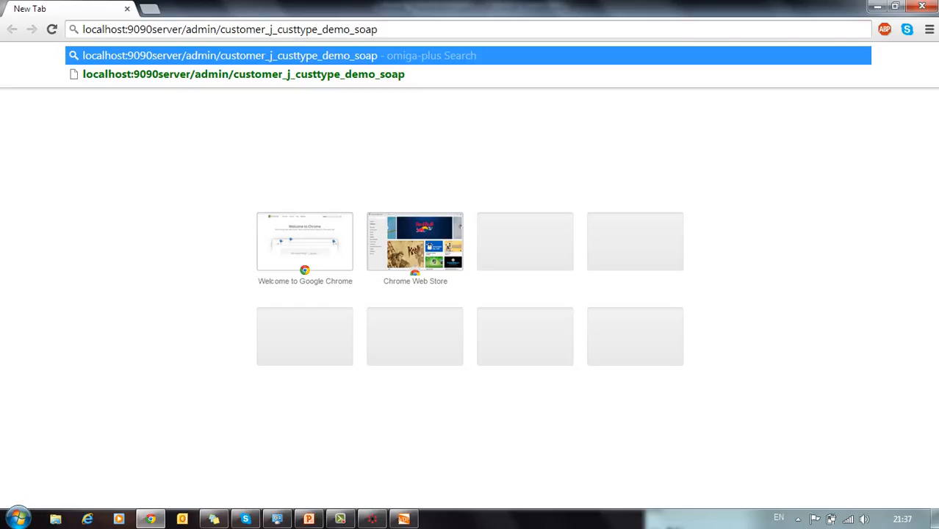
left_click(157, 29)
key("Left")
type("/")
key("Return")
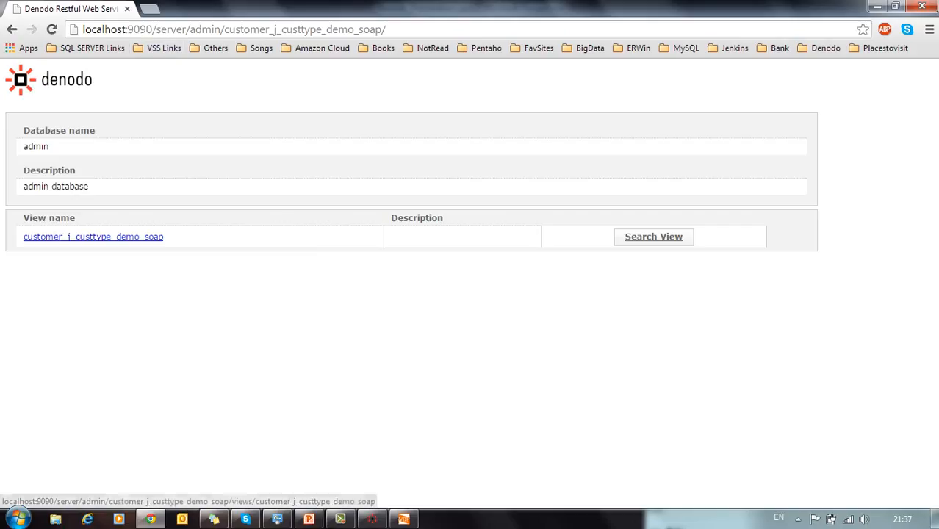
Step: Search the customer_j_custtype_demo_soap view, returning one row with id 1, name TEST1
left_click(93, 237)
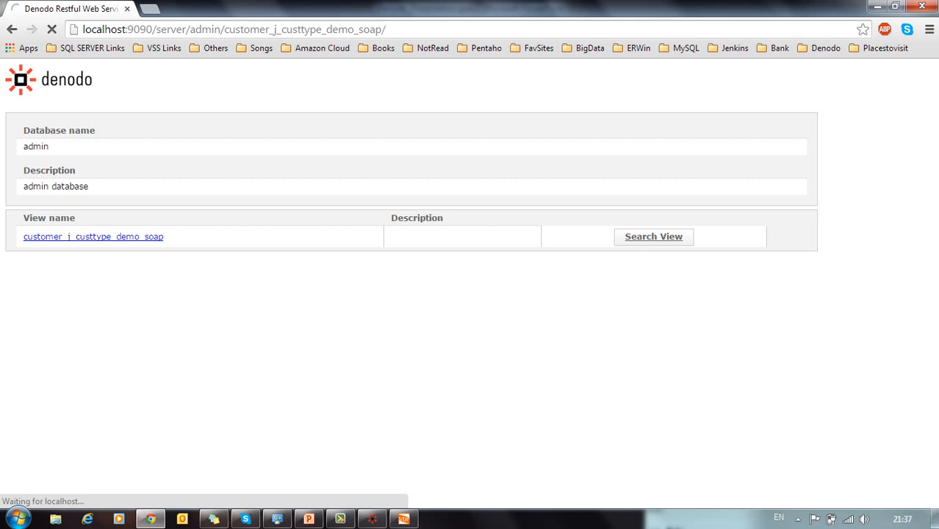
left_click(653, 236)
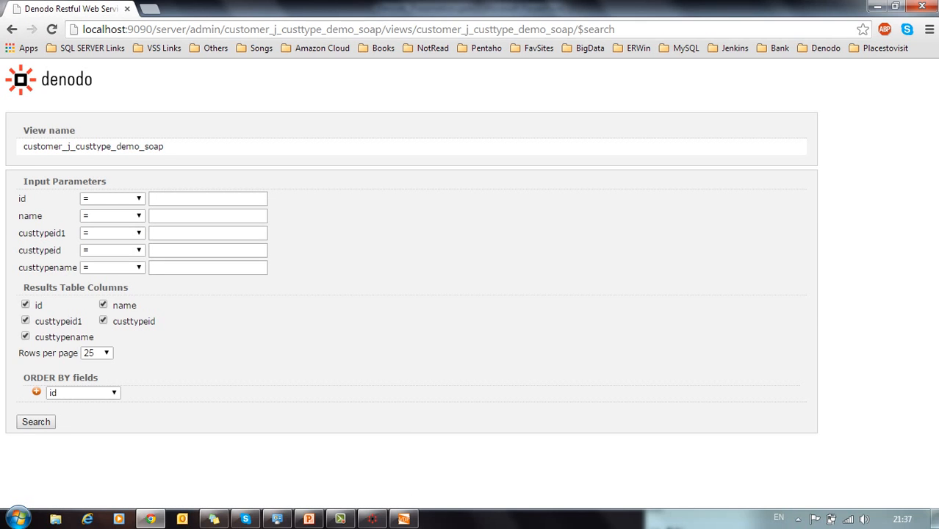
left_click(36, 422)
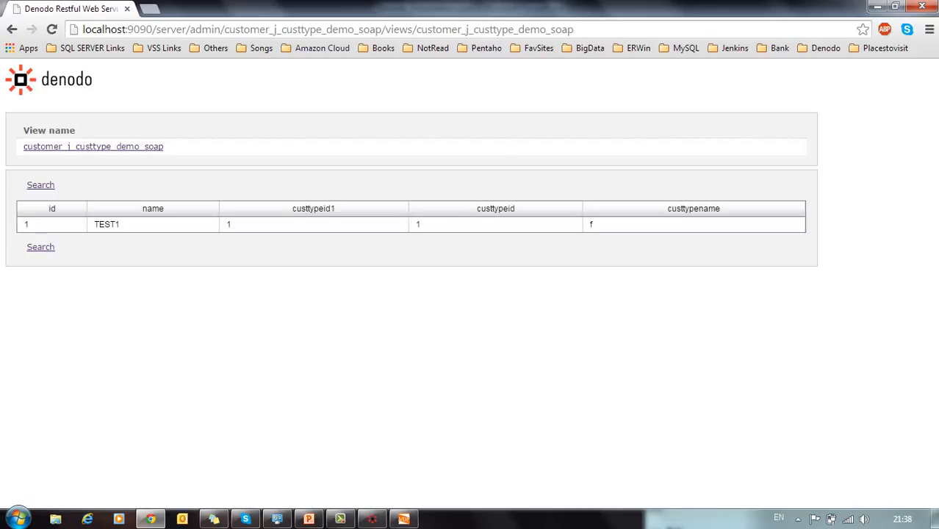
left_click_drag(574, 29, 77, 29)
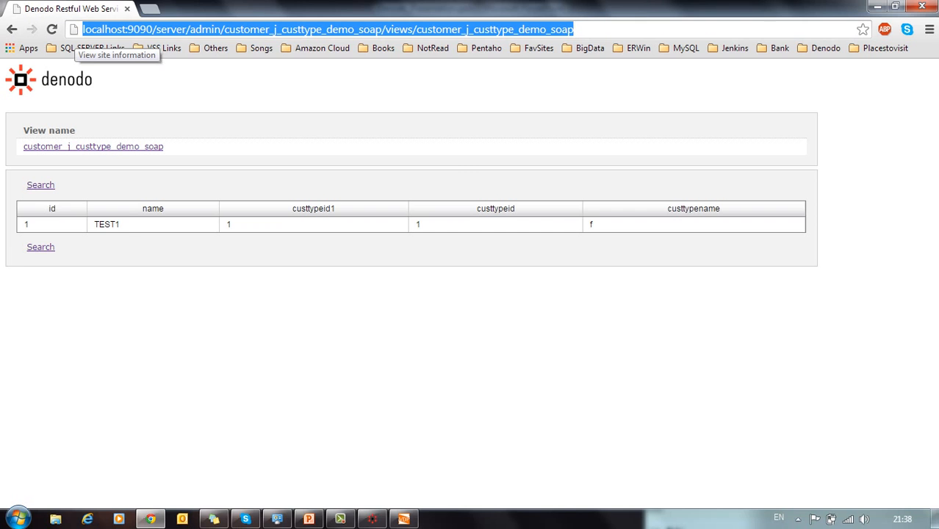
Step: Briefly present the agenda slide in PowerPoint, then return to the Denodo tool
key("alt+Tab")
left_click(308, 519)
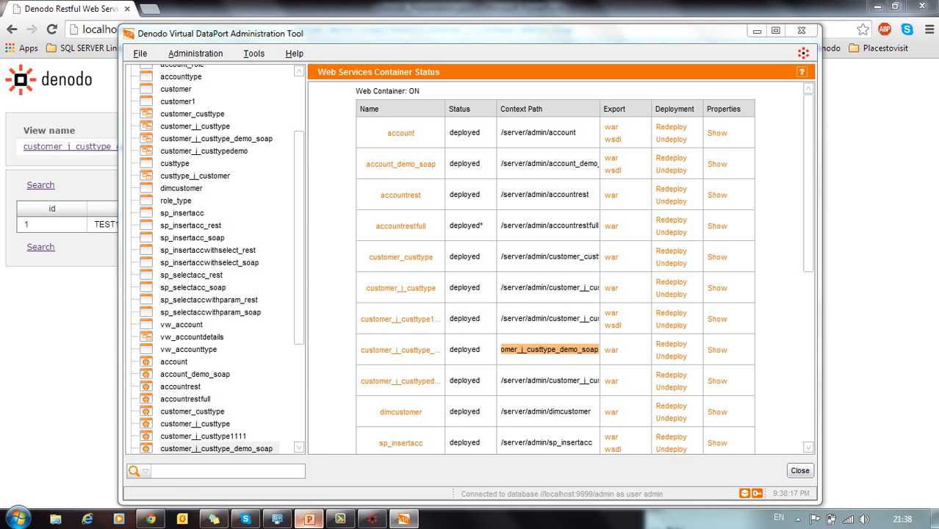
left_click(796, 500)
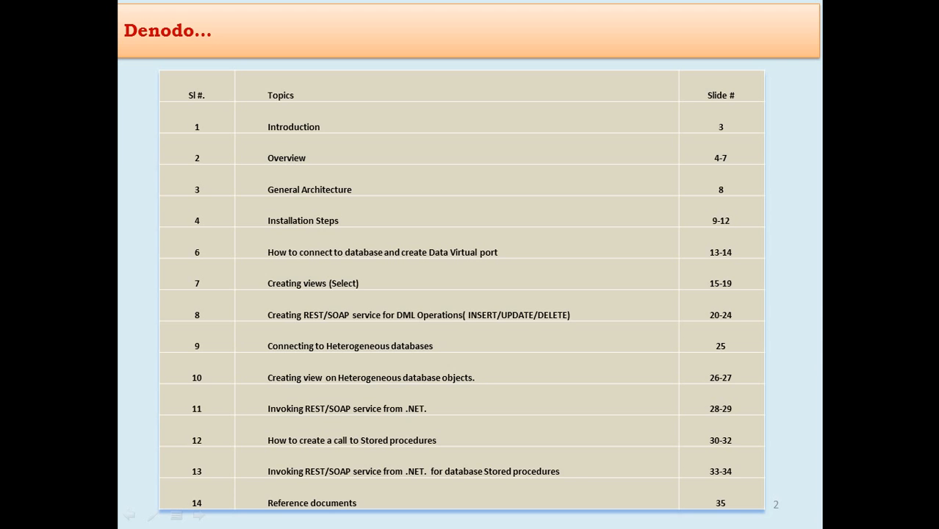
key("Escape")
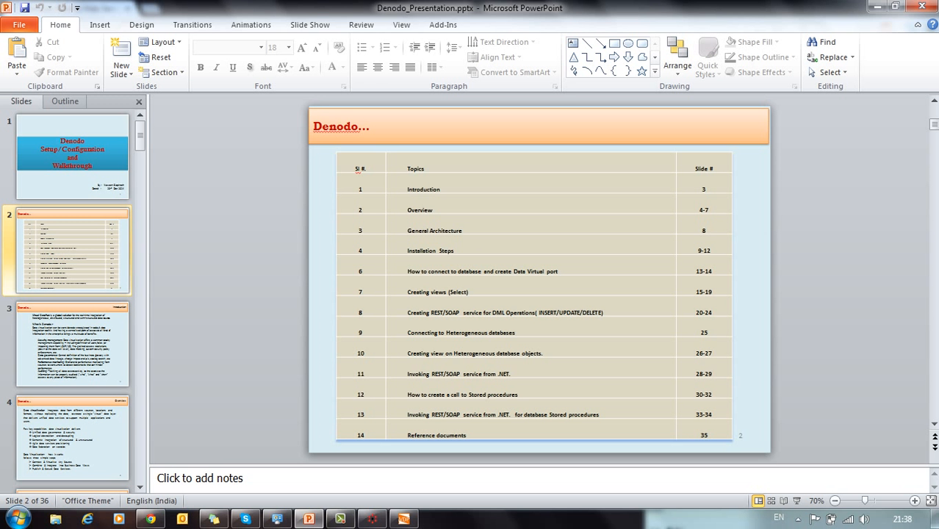
left_click(403, 518)
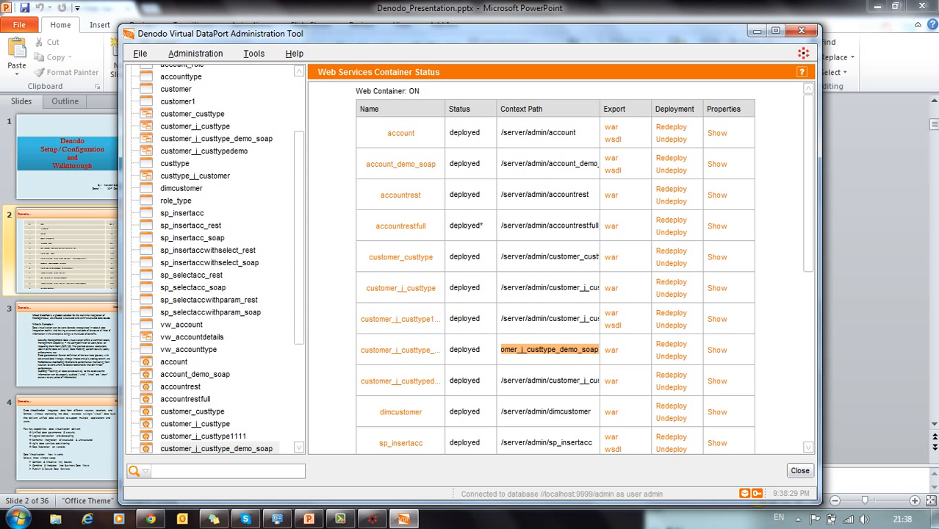
Step: Close the Web Services Container Status and select the account view
left_click(799, 470)
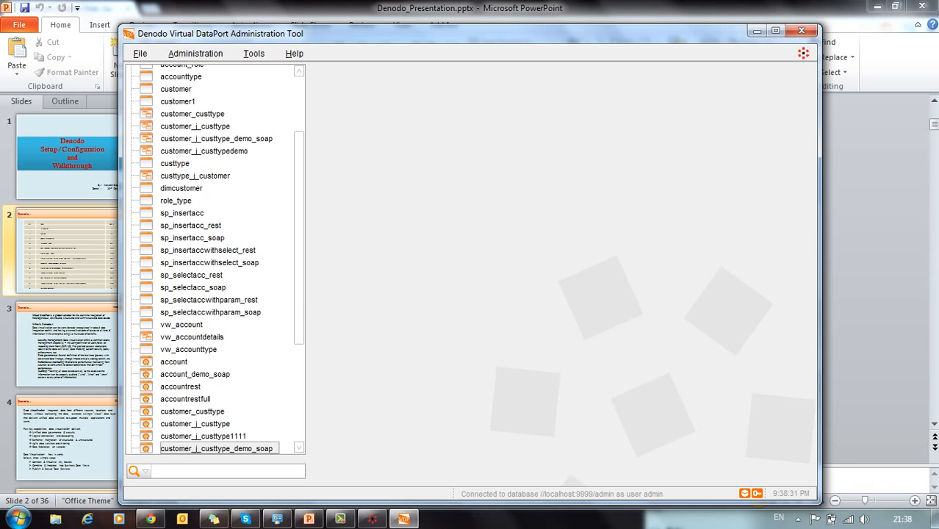
scroll(213, 258, "up", 3)
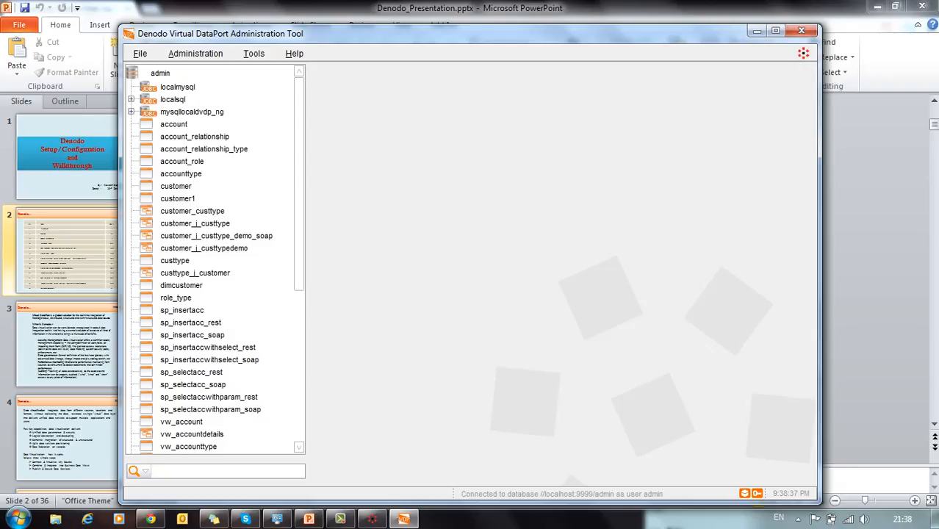
left_click(174, 125)
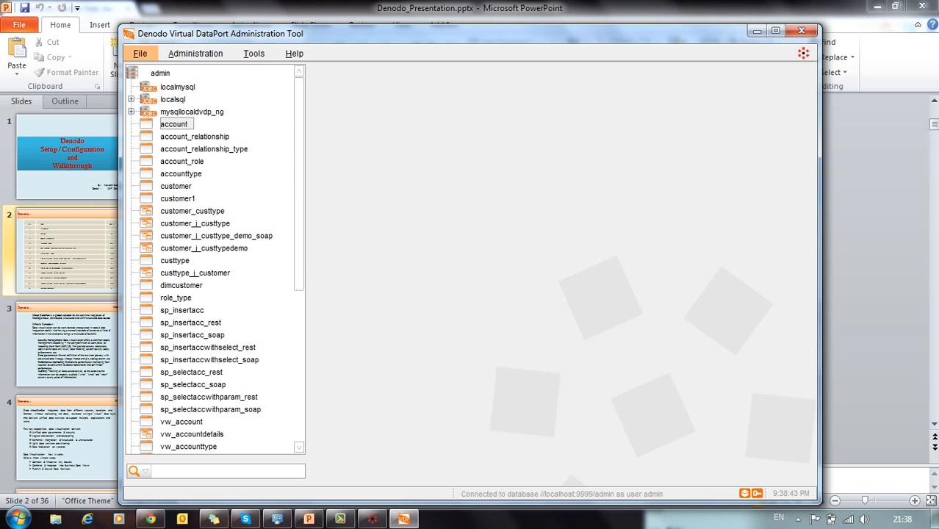
Step: Begin a REST web service for account, expand its fields, then cancel without saving
left_click(140, 54)
mouse_move(141, 69)
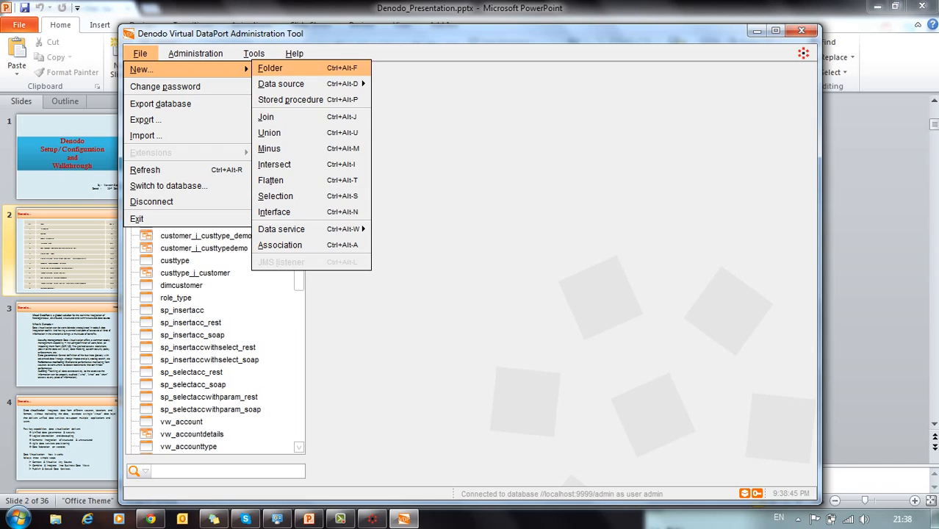
mouse_move(281, 229)
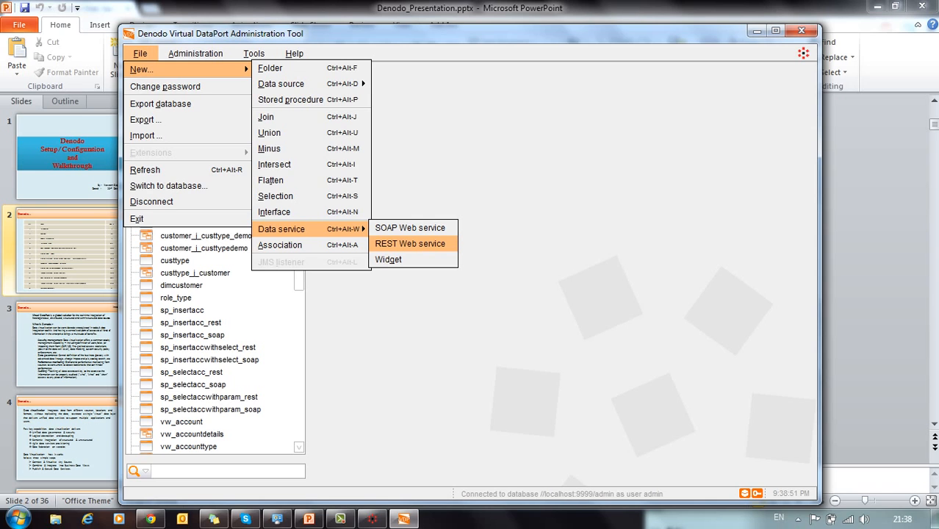
left_click(410, 244)
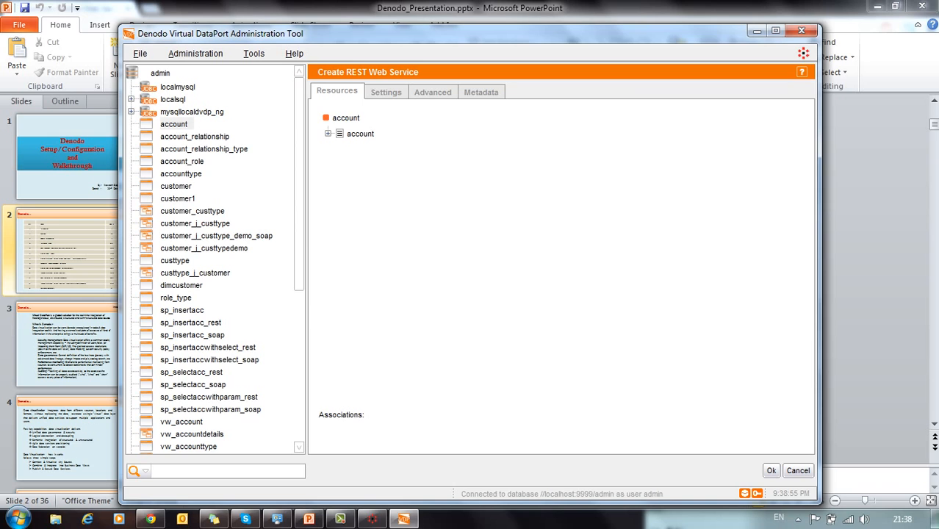
left_click(328, 134)
left_click(798, 471)
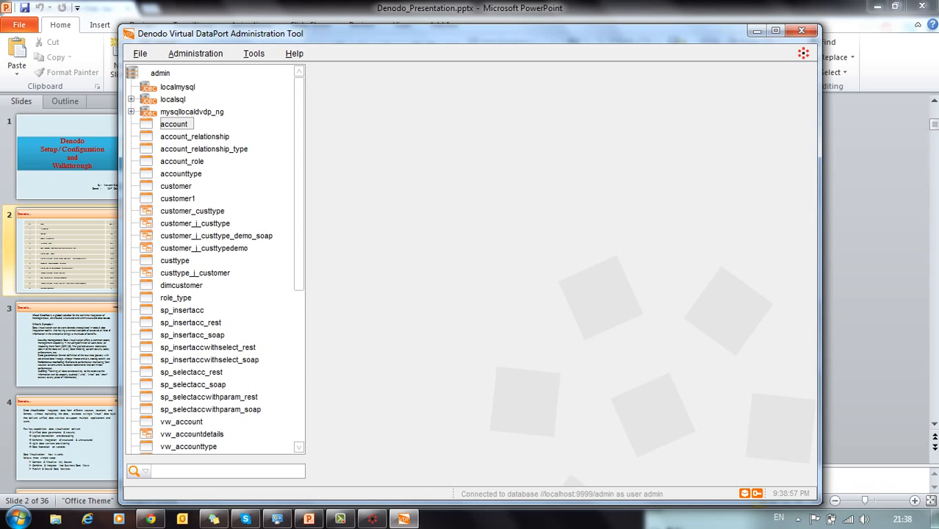
Step: Start a SOAP web service for account and inspect insertACCOUNT and deleteACCOUNT input fields
left_click(141, 54)
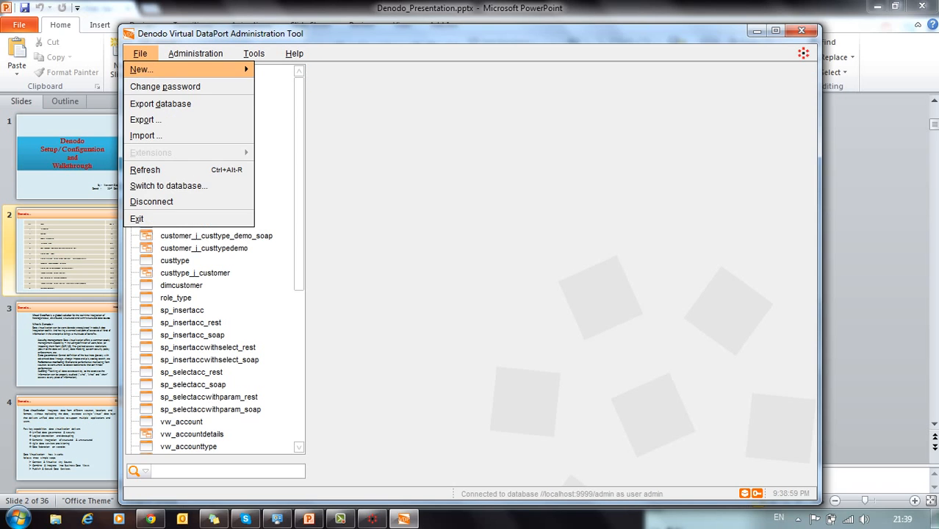
mouse_move(169, 69)
left_click(409, 228)
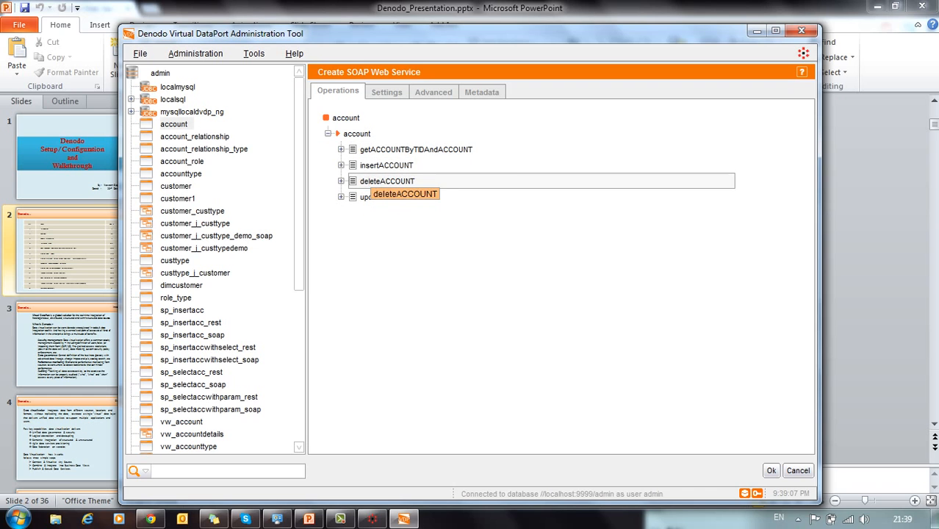
left_click(341, 166)
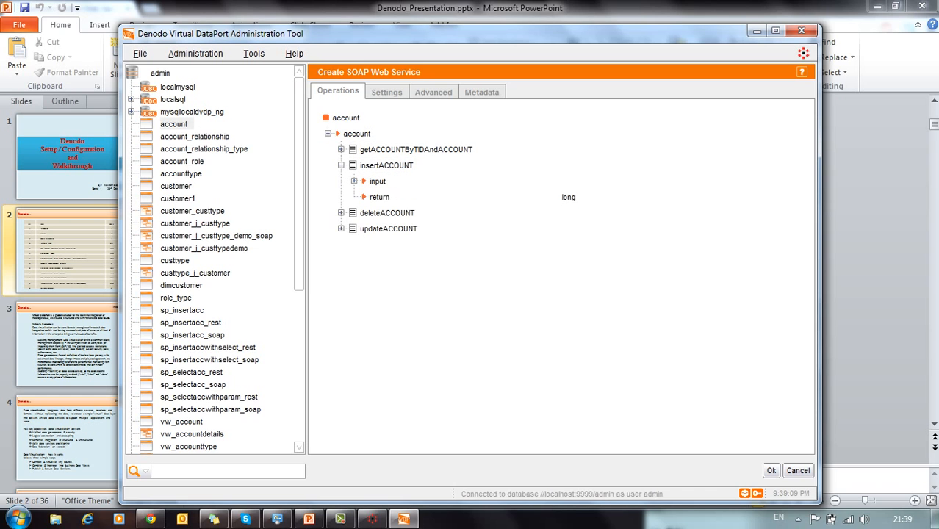
left_click(354, 182)
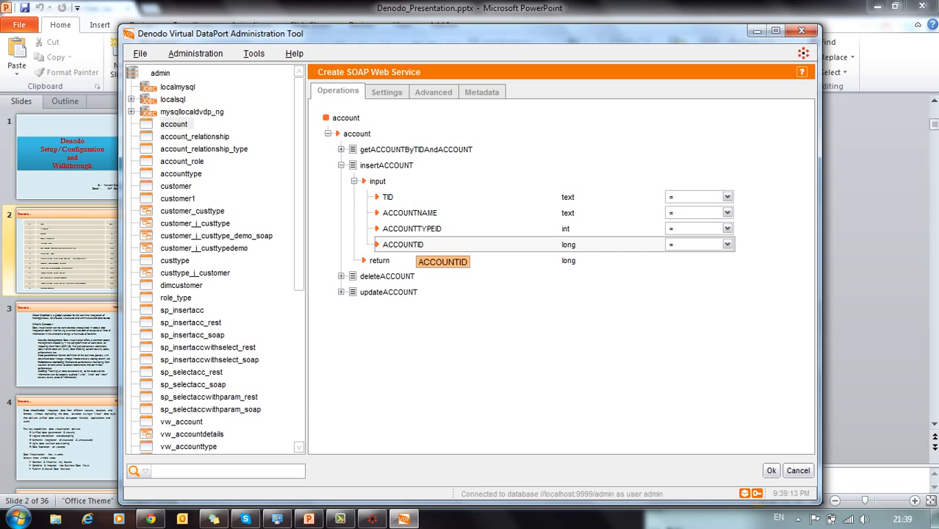
right_click(405, 214)
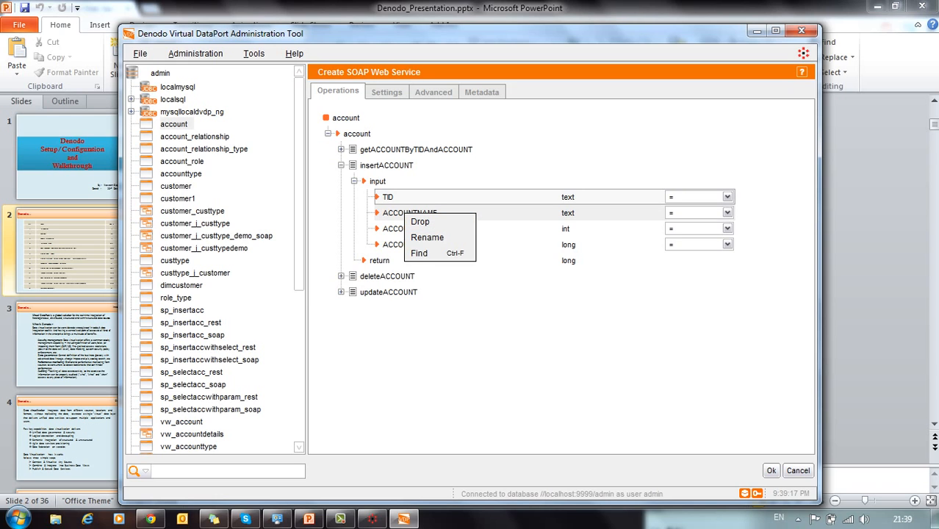
left_click(341, 276)
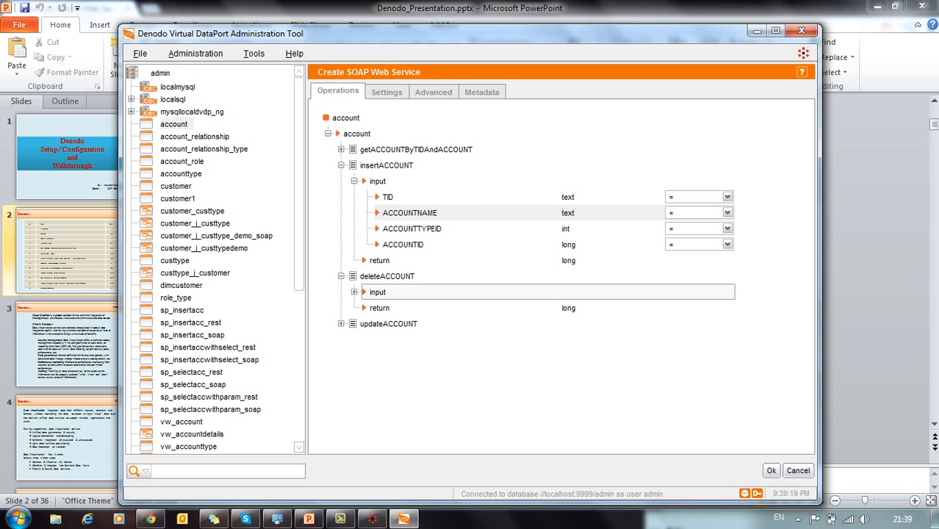
left_click(354, 291)
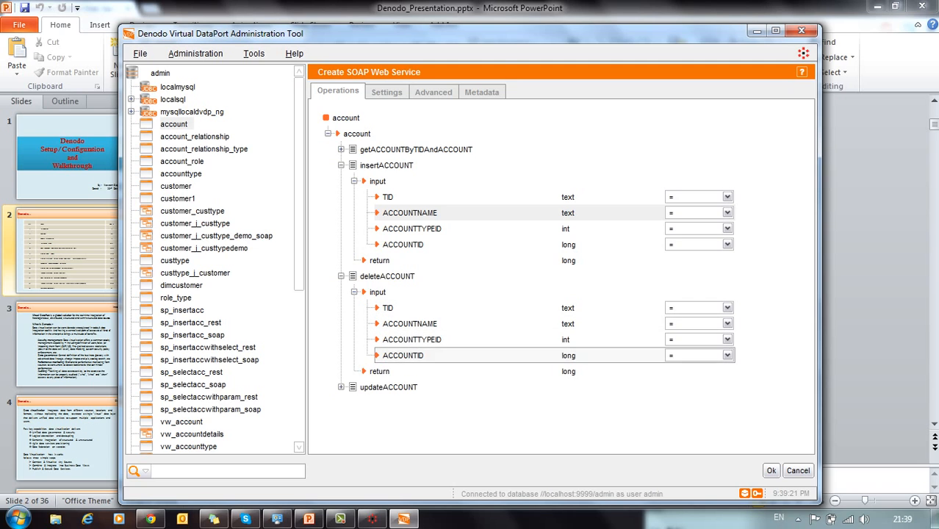
right_click(409, 324)
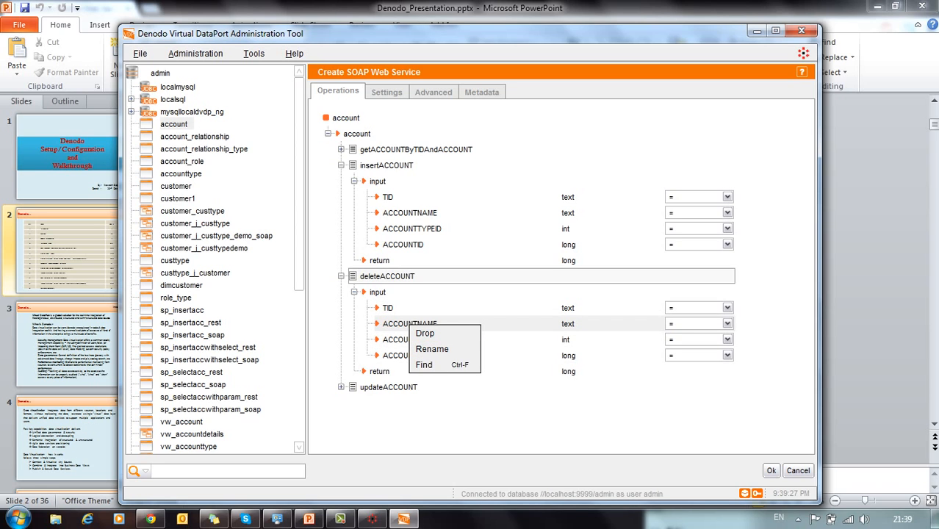
Step: Rename the SOAP web service to account_demosoap and confirm its creation
left_click(770, 470)
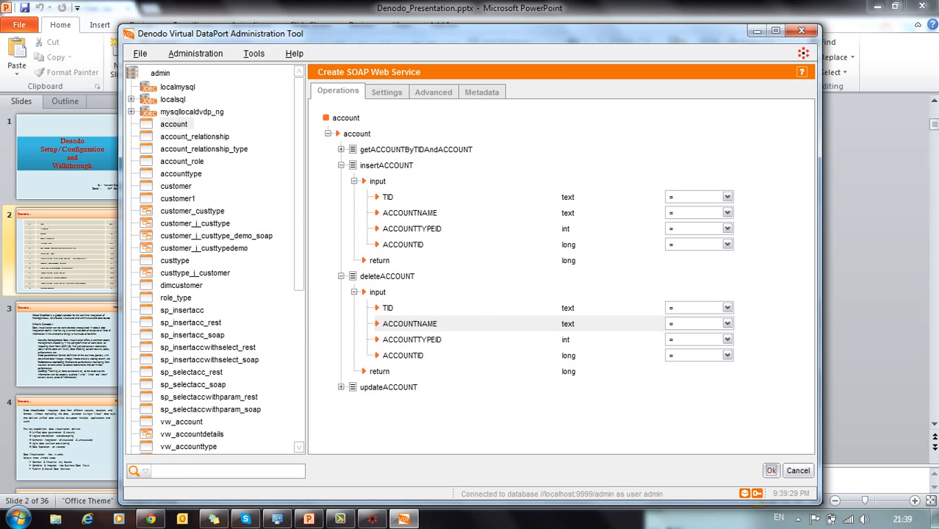
left_click(615, 310)
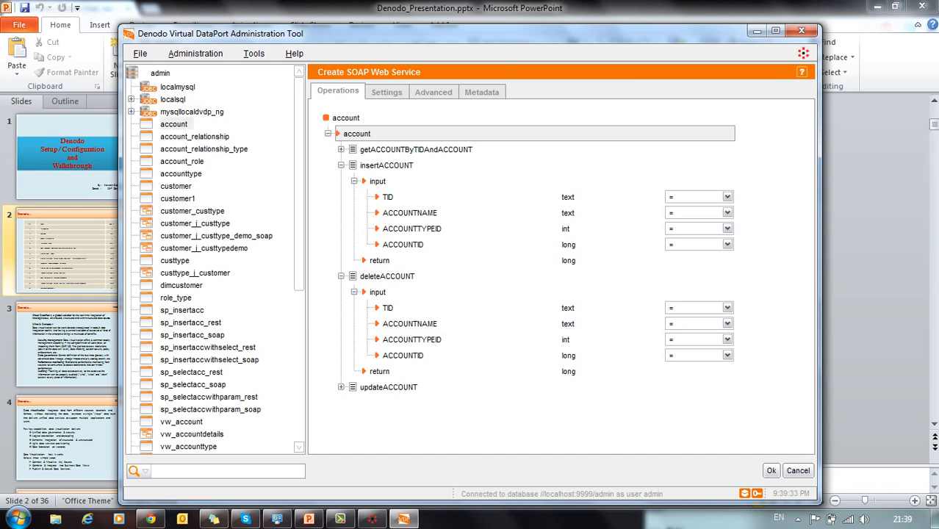
double_click(346, 117)
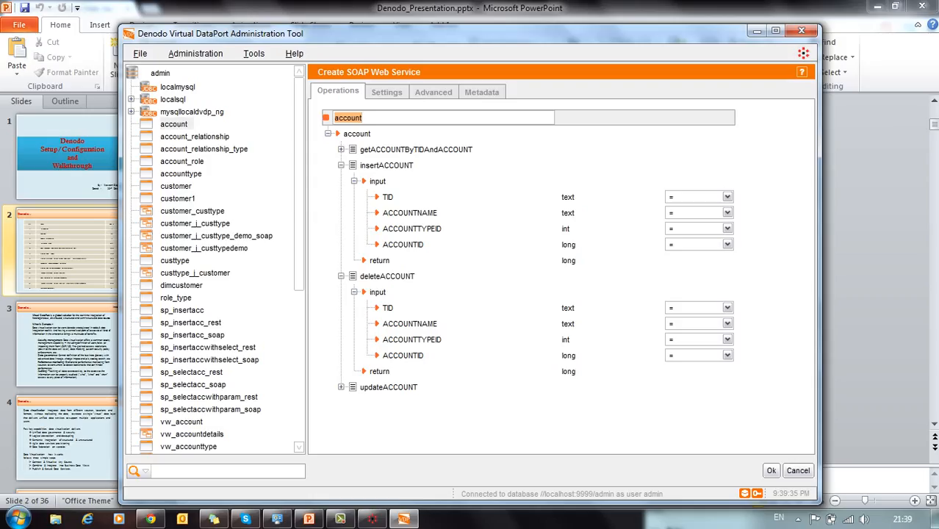
left_click(363, 117)
type("_demosoap")
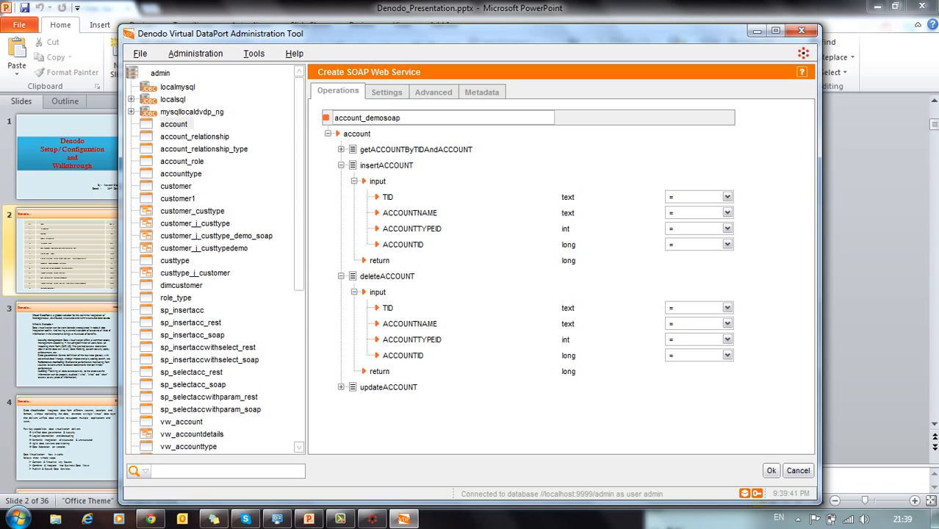
left_click(771, 470)
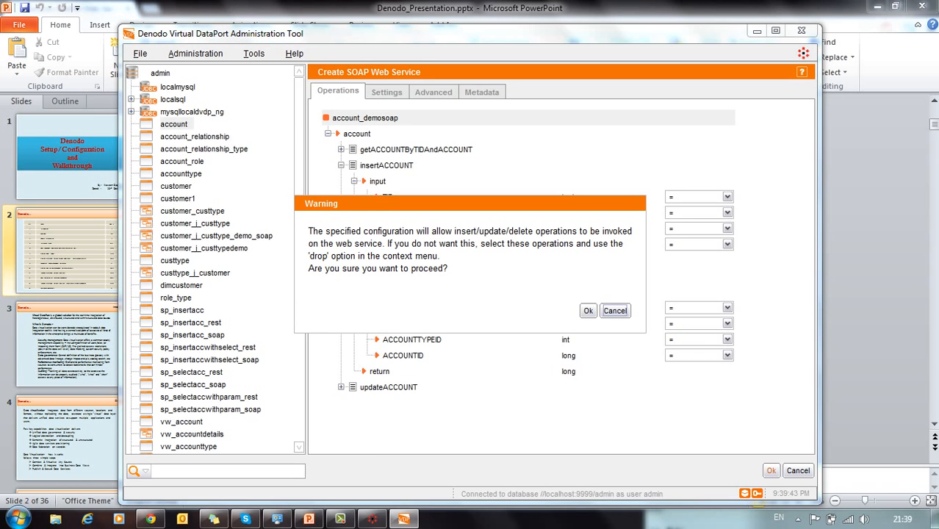
Step: Keep insert/update/delete enabled, deploy account_demosoap and copy its /server/admin/account_demosoap path
left_click(587, 310)
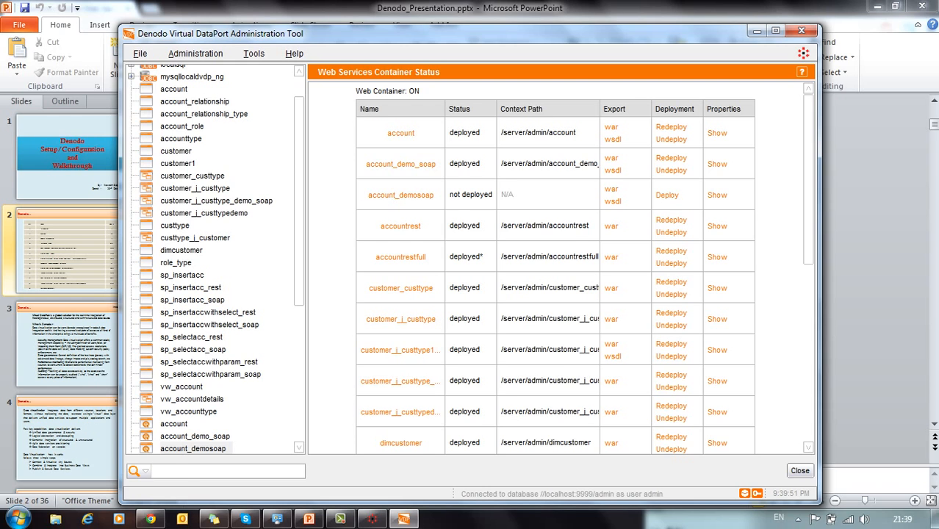
left_click(668, 195)
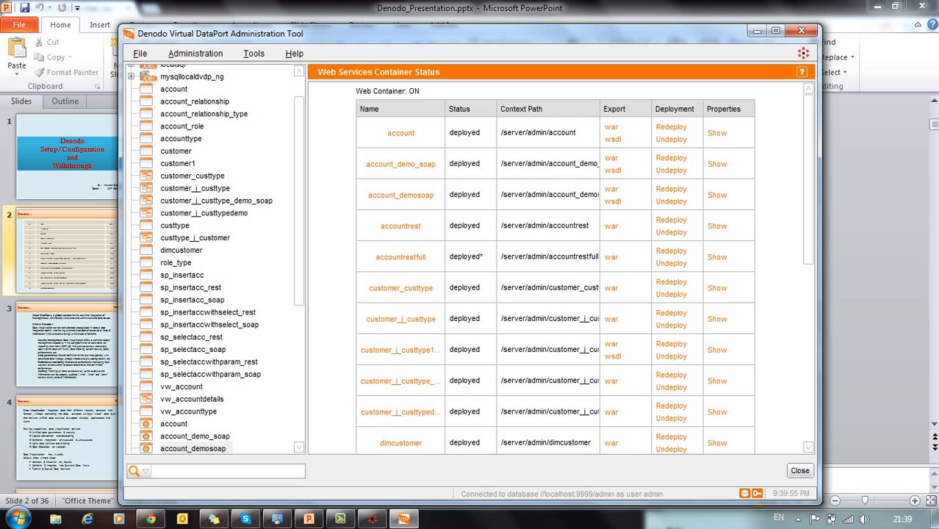
left_click_drag(502, 195, 604, 194)
key("ctrl+c")
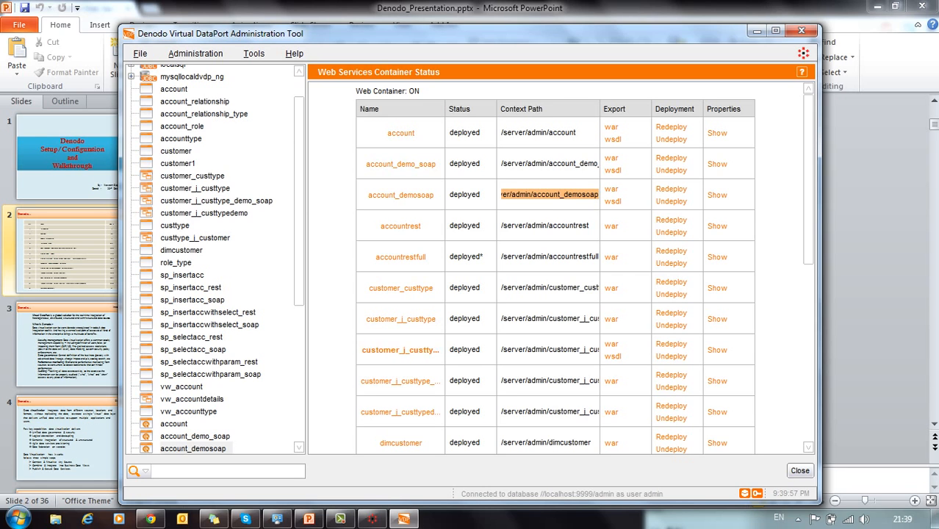
Step: Load localhost:9090/server/admin/account_demosoap in Chrome
left_click(150, 519)
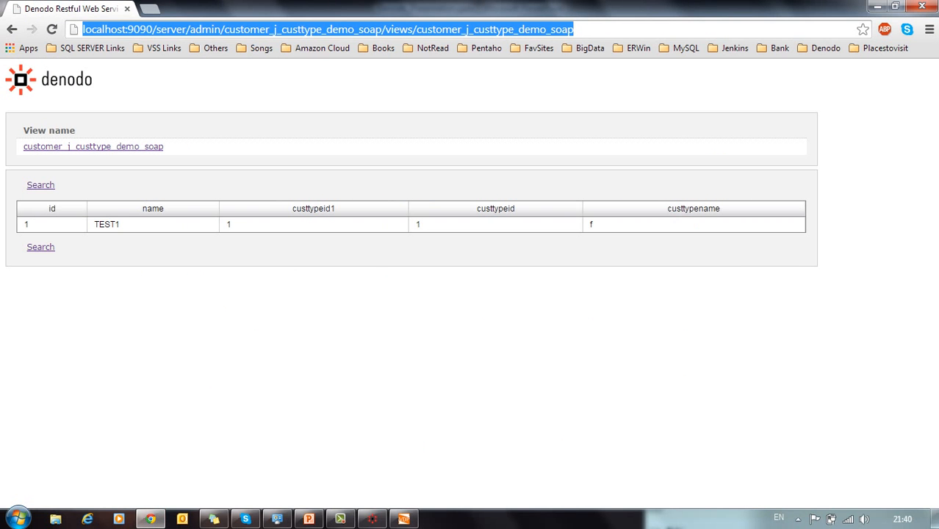
left_click_drag(151, 29, 574, 29)
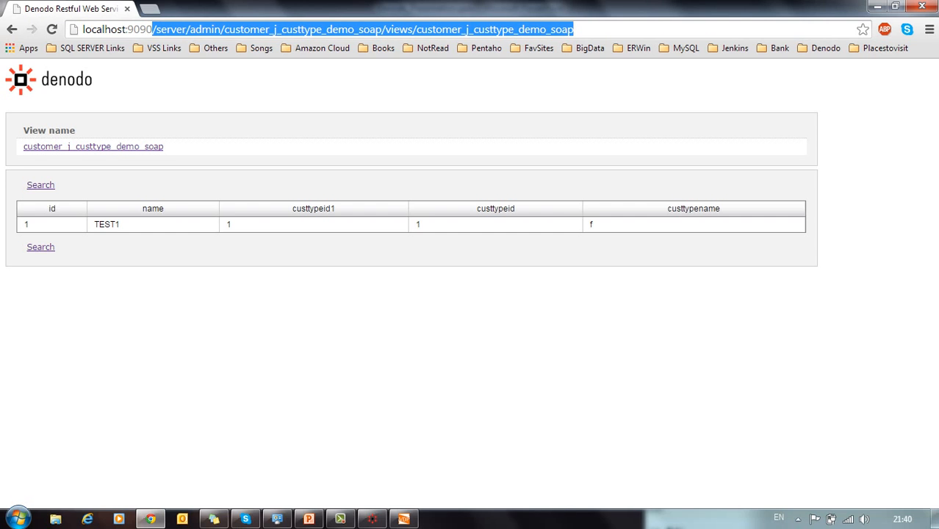
key("ctrl+v")
key("Return")
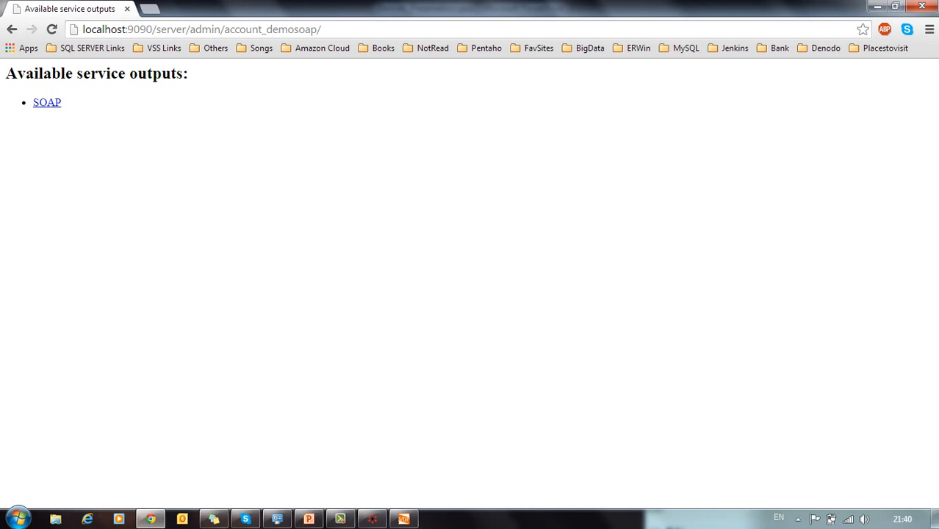
Step: Open the SOAP WSDL and examine the updateACCOUNTRequest and insertACCOUNTRequest messages
left_click(47, 103)
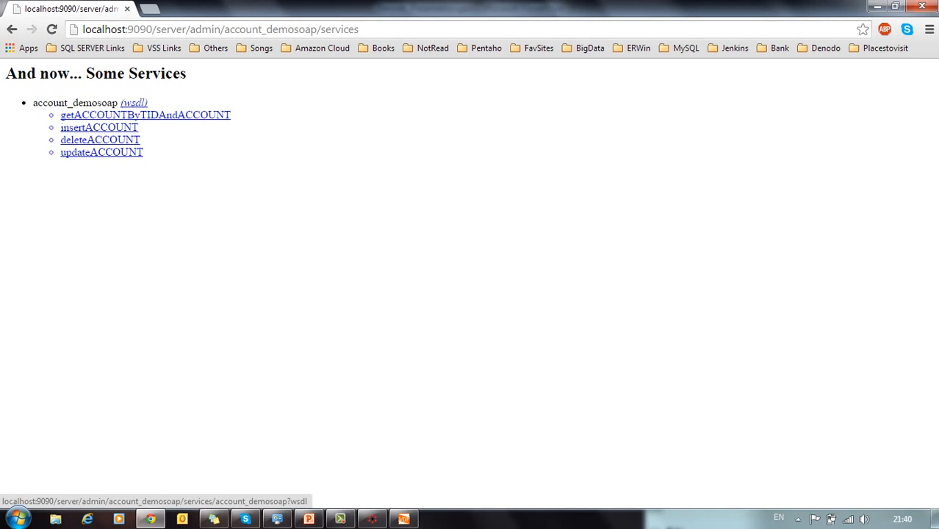
left_click(134, 103)
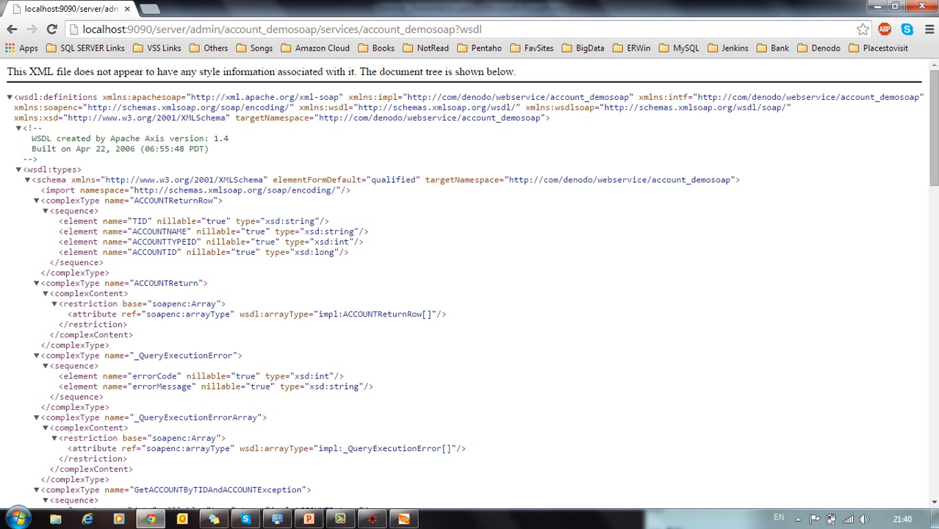
scroll(470, 283, "down", 7)
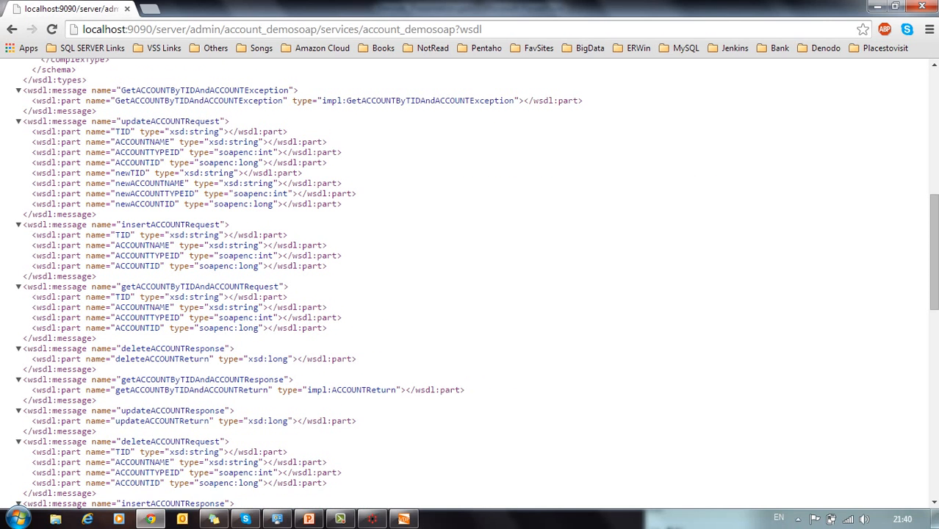
left_click_drag(121, 121, 219, 121)
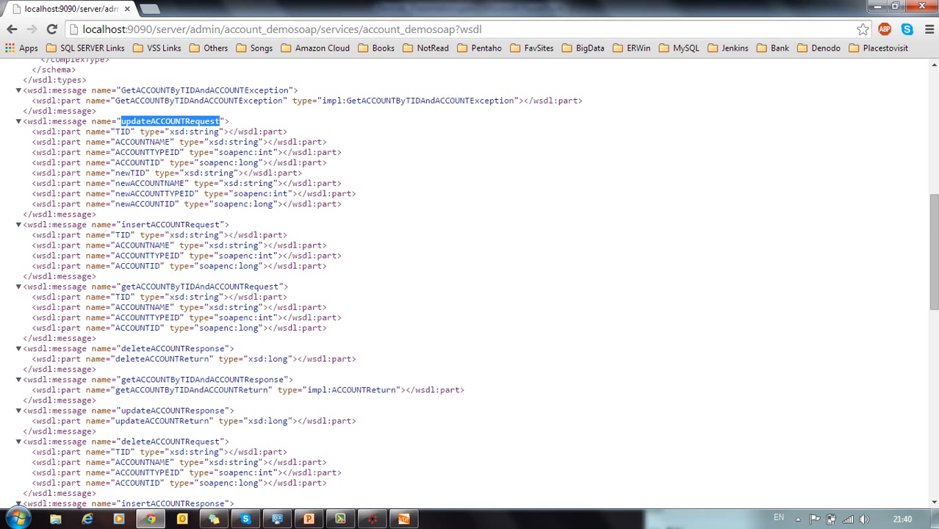
left_click_drag(121, 225, 215, 225)
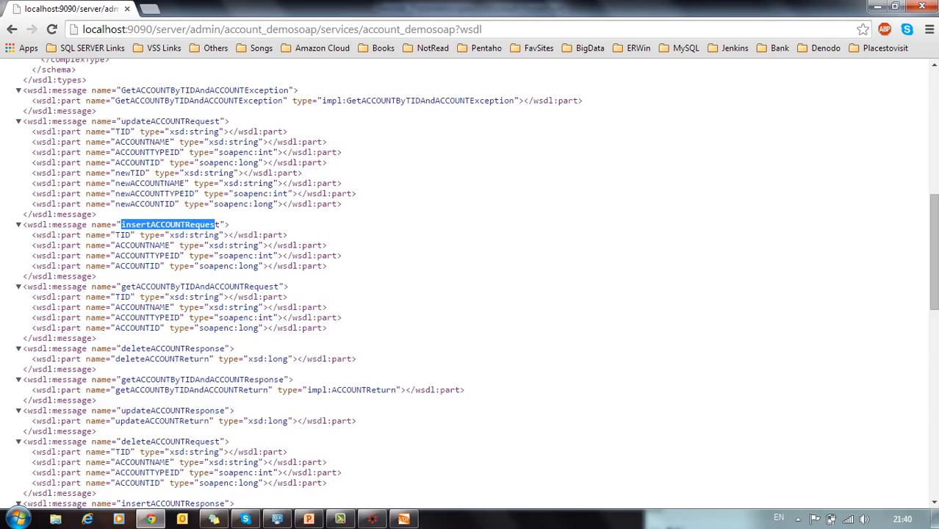
scroll(470, 287, "down", 6)
scroll(470, 286, "up", 13)
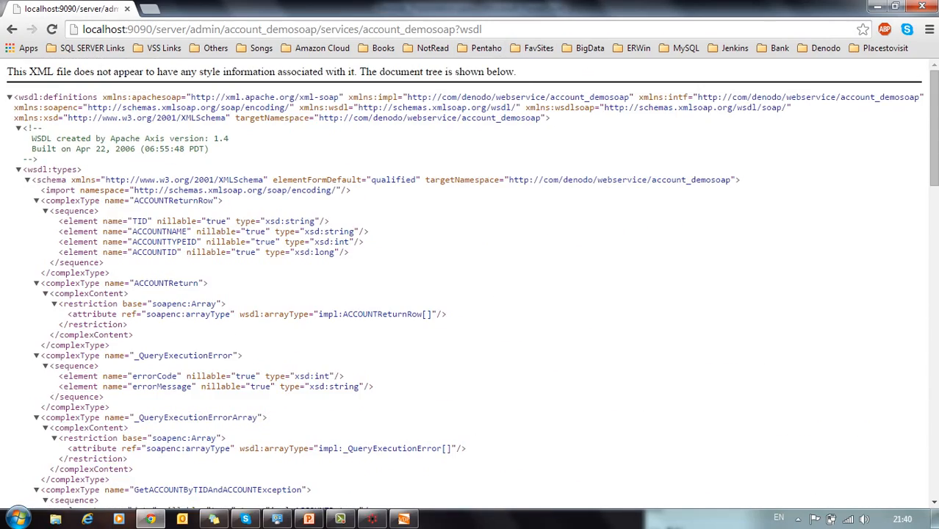
scroll(470, 286, "down", 8)
Step: Present slide 2 of Denodo_Presentation.pptx full screen, then return to Normal view
key("alt+Tab")
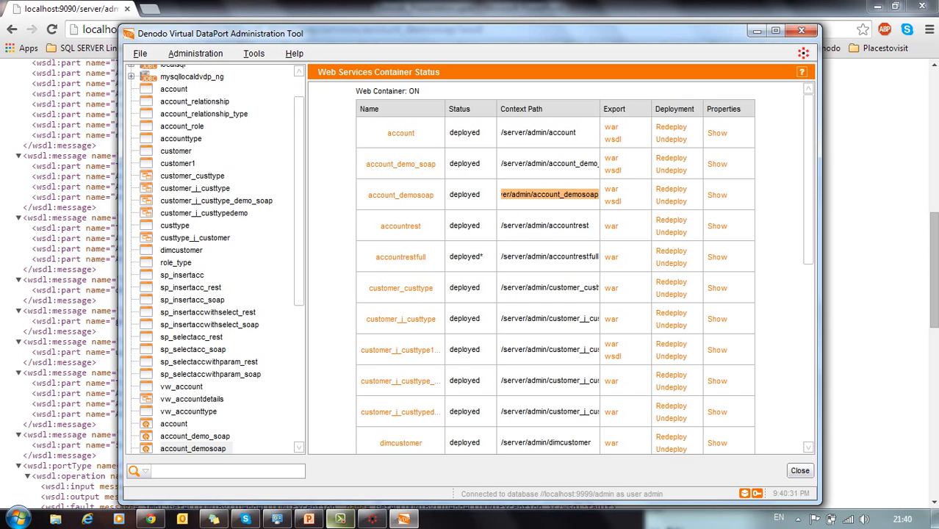
left_click(308, 519)
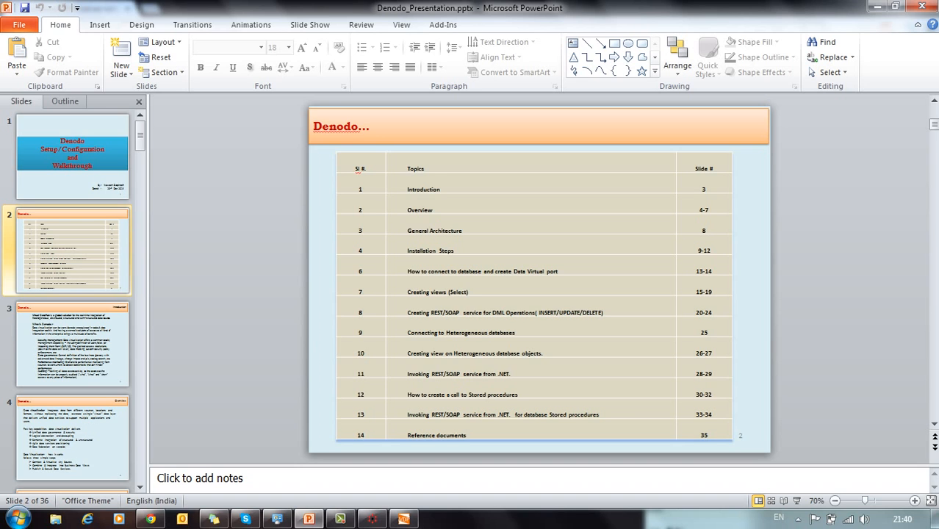
left_click(796, 500)
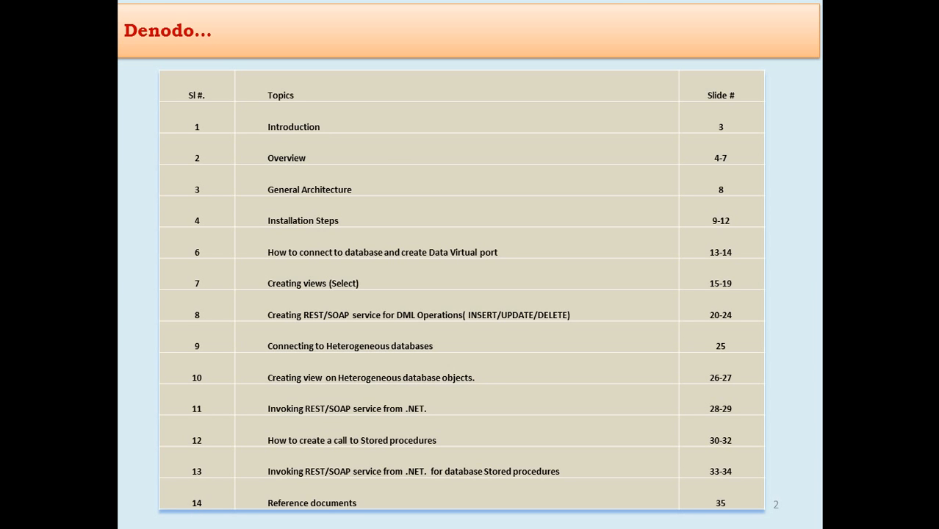
key("Escape")
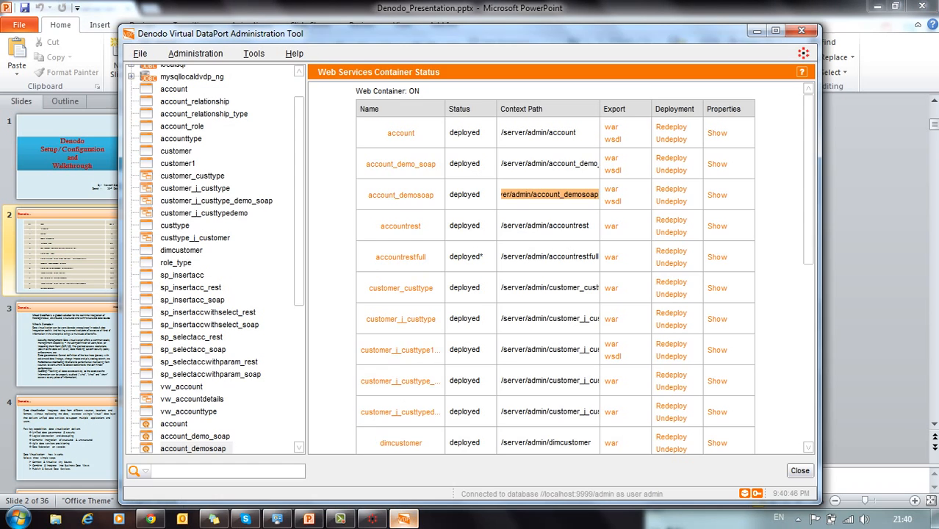
Step: Open the mysqllocaldvdp_ng data source for editing, then close it with Ok
left_click(403, 518)
scroll(213, 257, "up", 2)
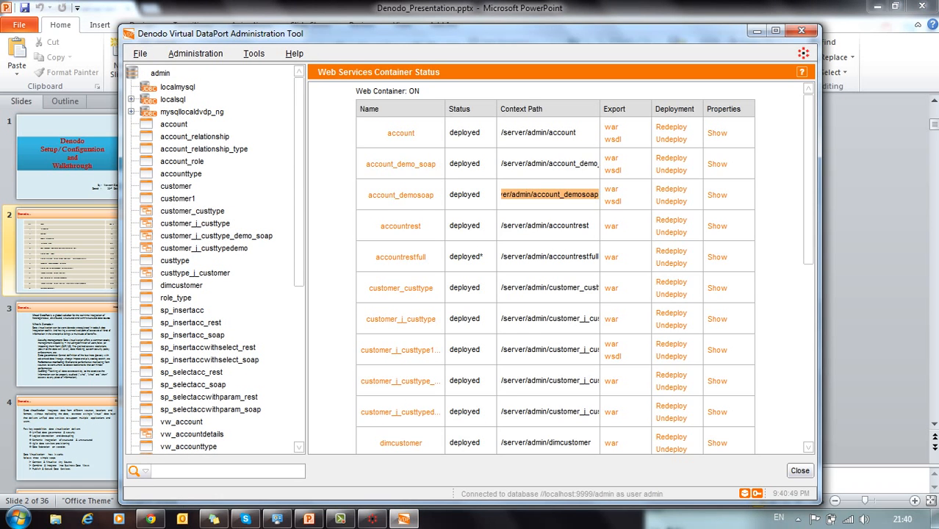
left_click(187, 112)
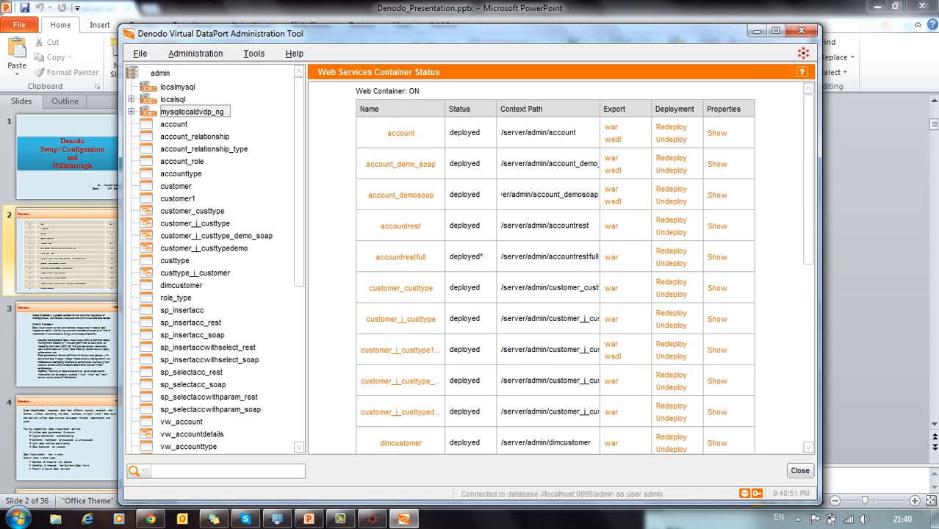
right_click(186, 111)
left_click(204, 136)
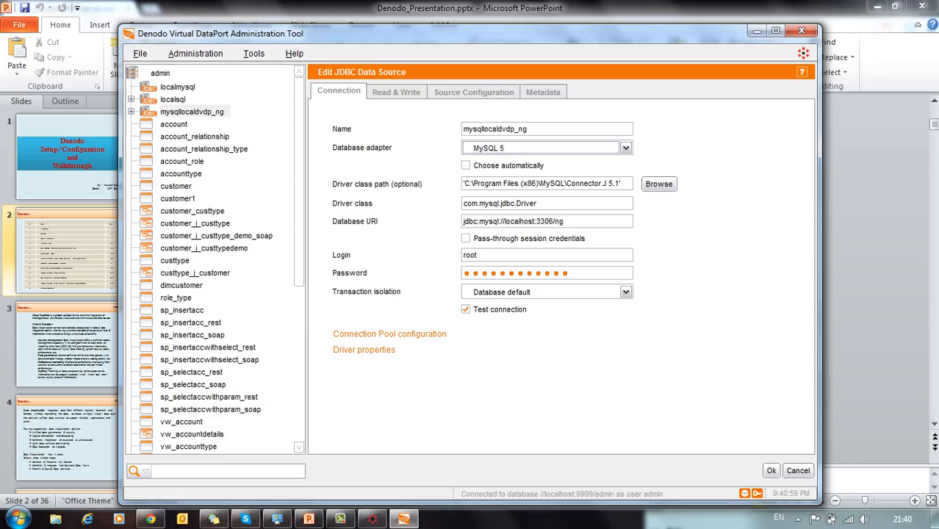
left_click(771, 470)
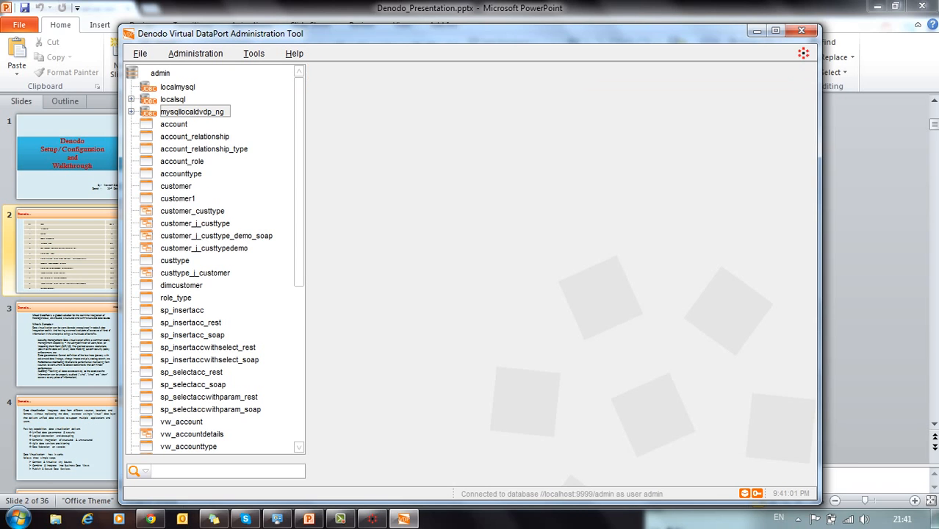
Step: Start a new JDBC data source, browse its database adapters, cancel it, and select localsql
left_click(139, 53)
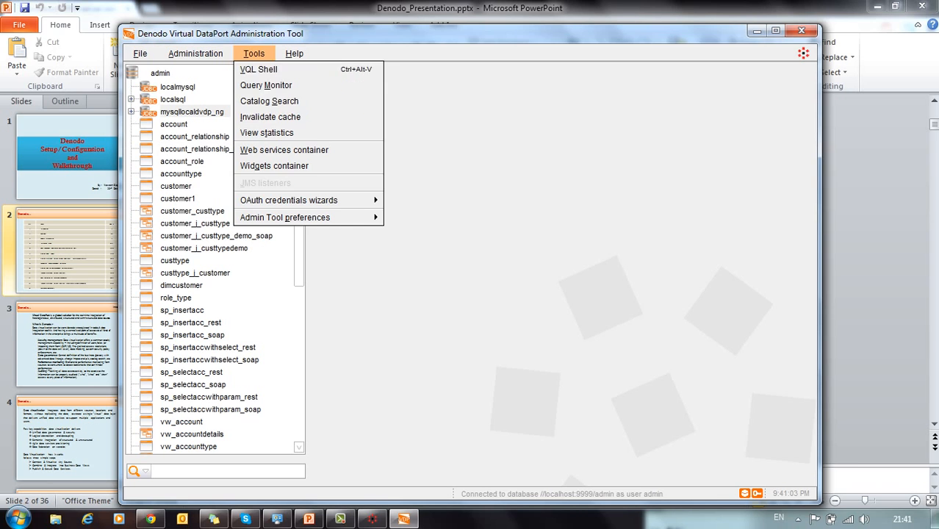
mouse_move(195, 53)
mouse_move(169, 69)
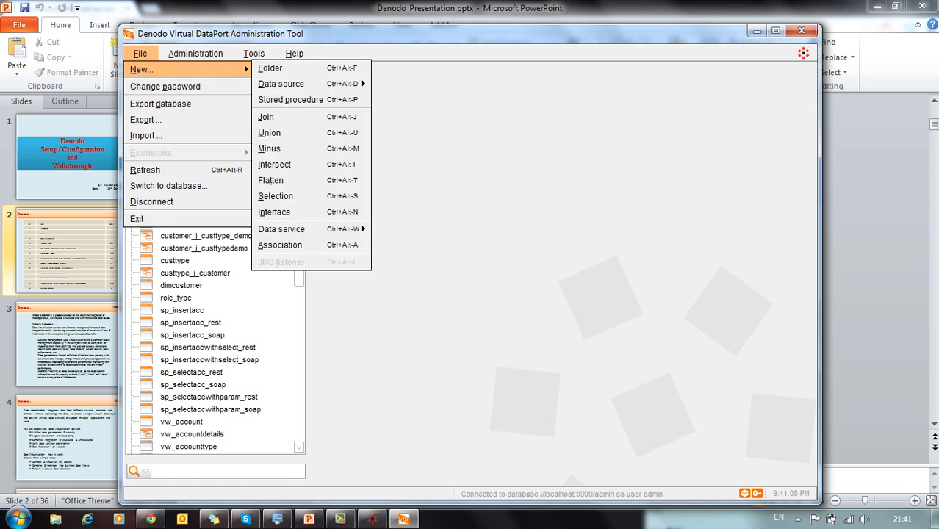
mouse_move(293, 84)
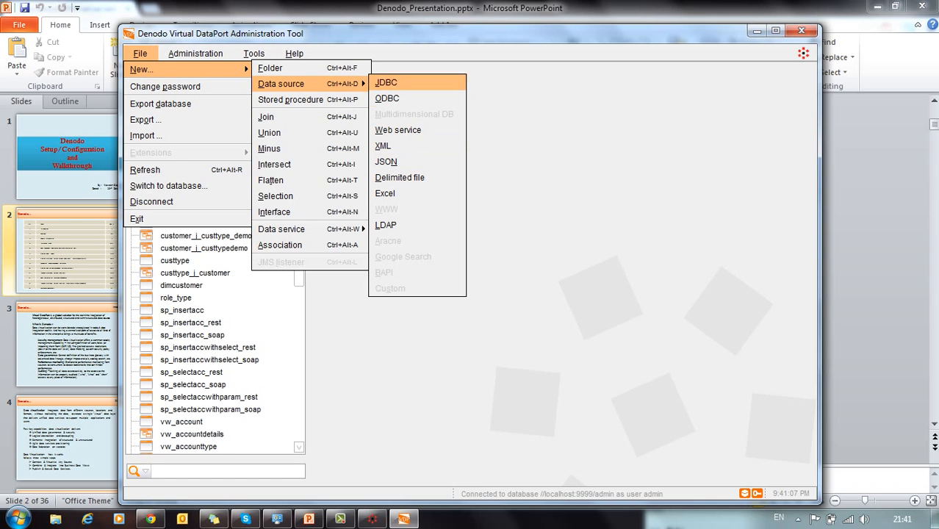
left_click(387, 83)
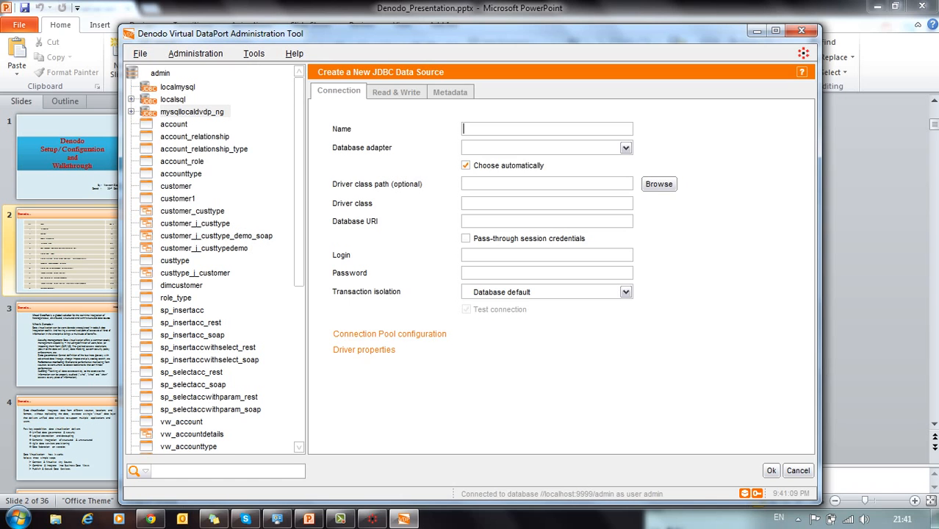
left_click(625, 148)
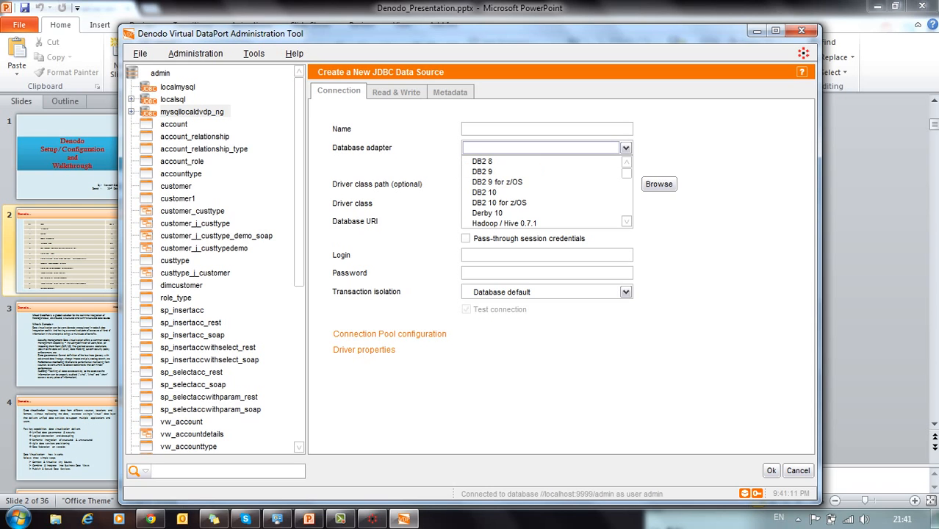
scroll(547, 191, "down", 1)
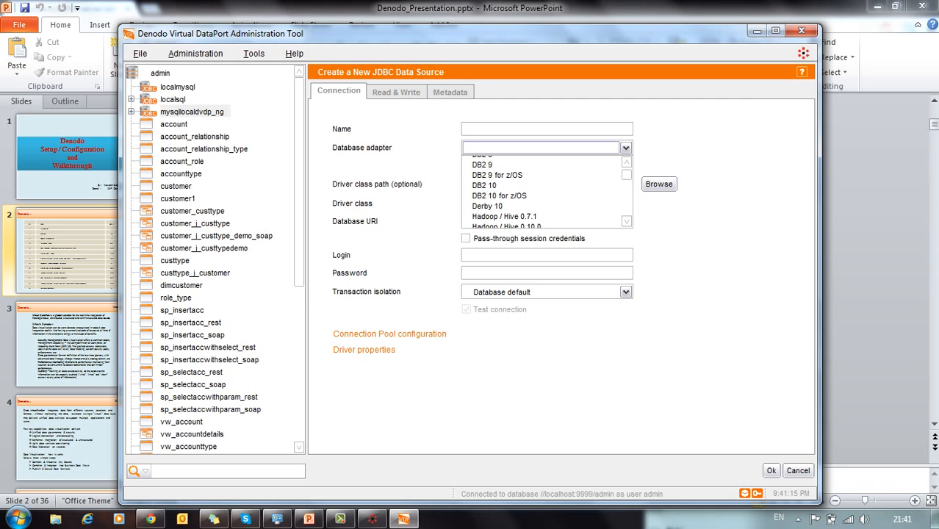
left_click(798, 471)
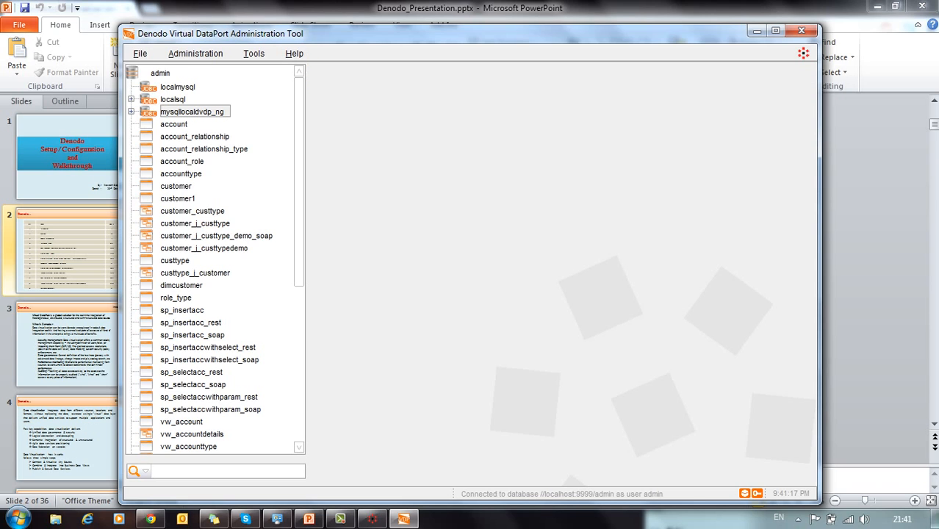
left_click(173, 99)
right_click(175, 99)
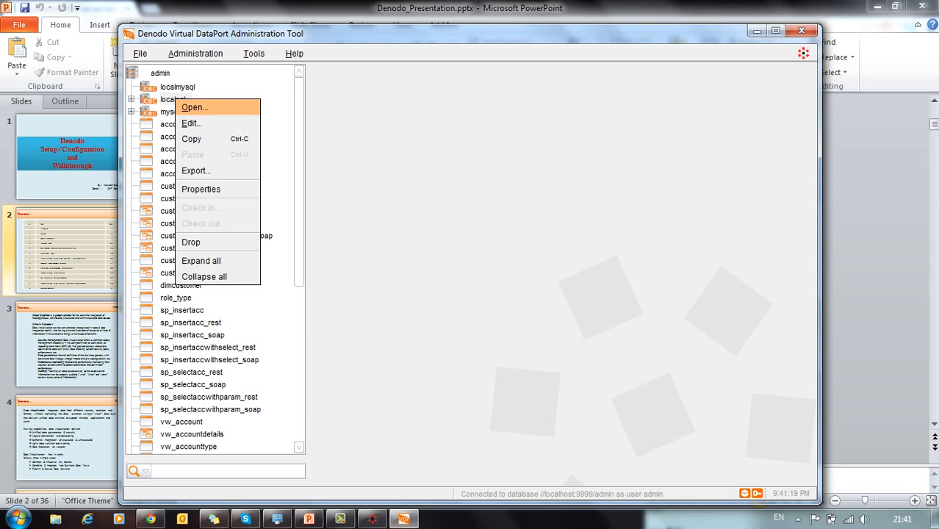
left_click(191, 124)
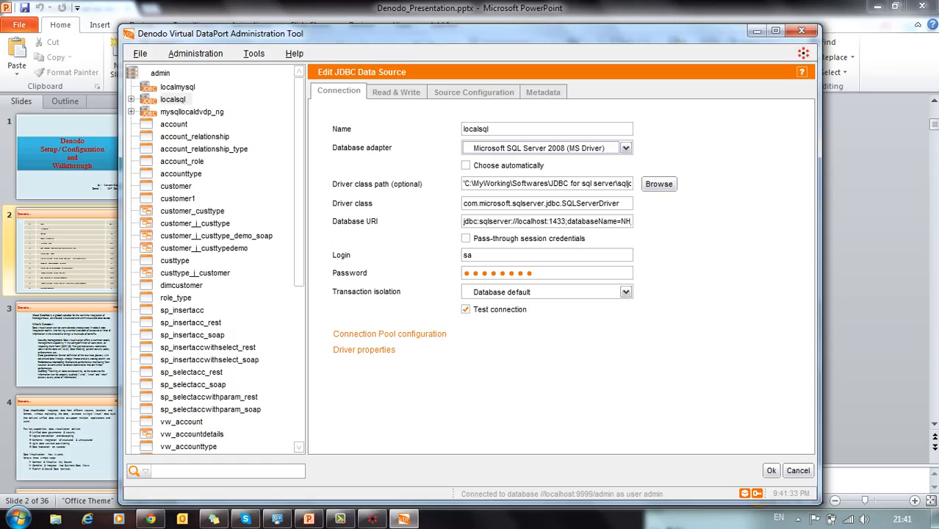
left_click_drag(504, 183, 631, 183)
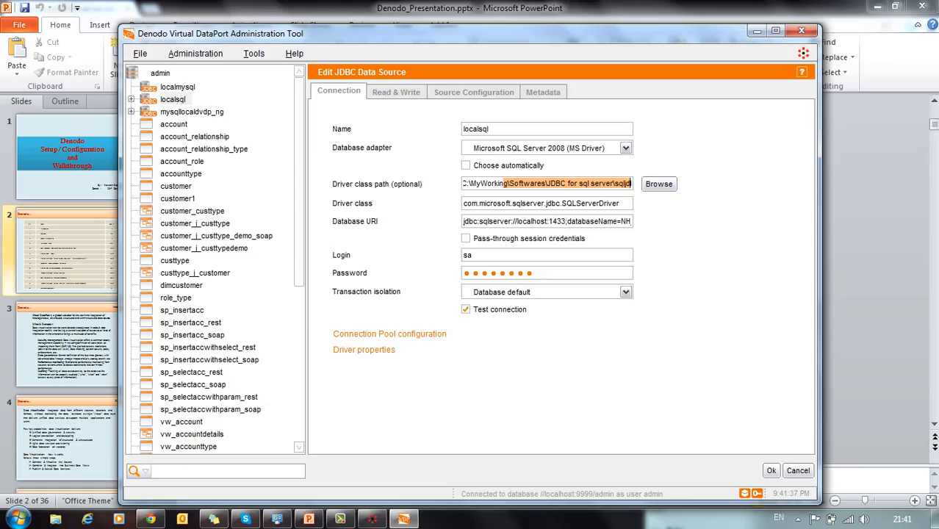
left_click_drag(513, 221, 541, 221)
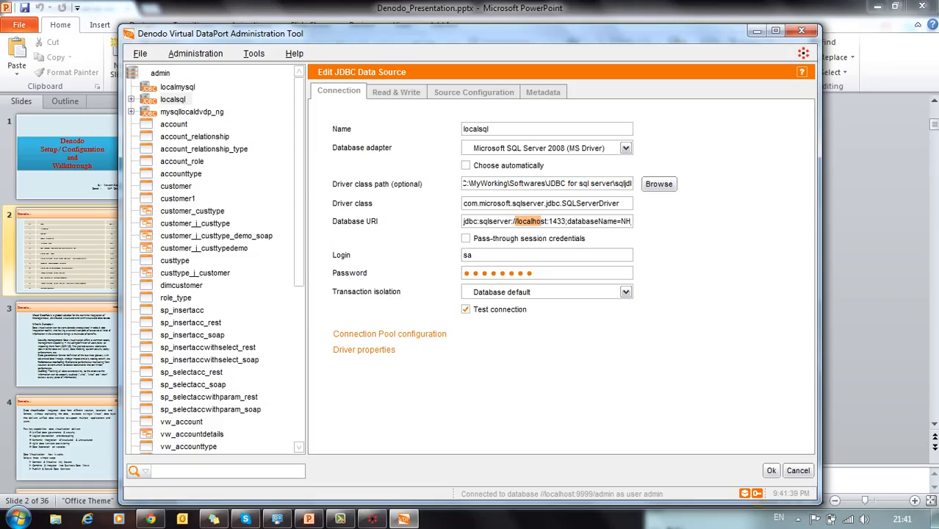
double_click(557, 221)
double_click(592, 221)
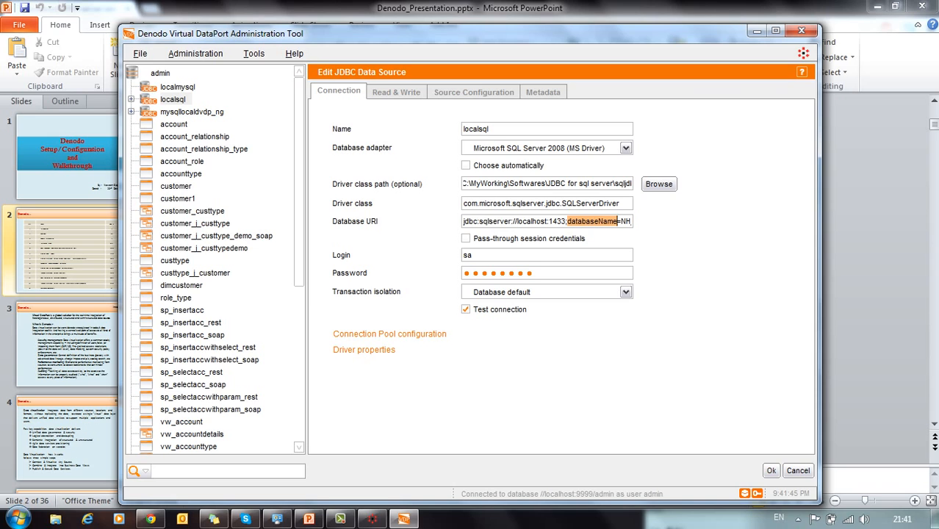
left_click(770, 470)
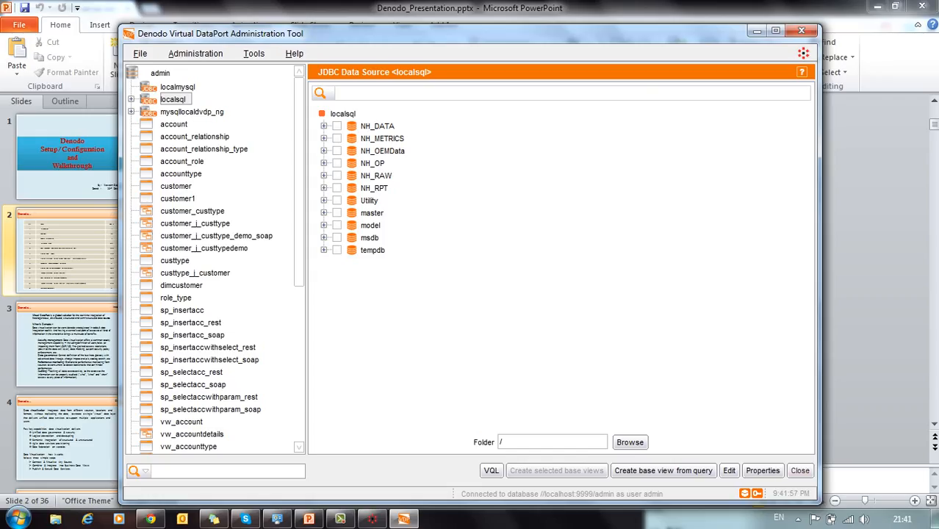
left_click(799, 470)
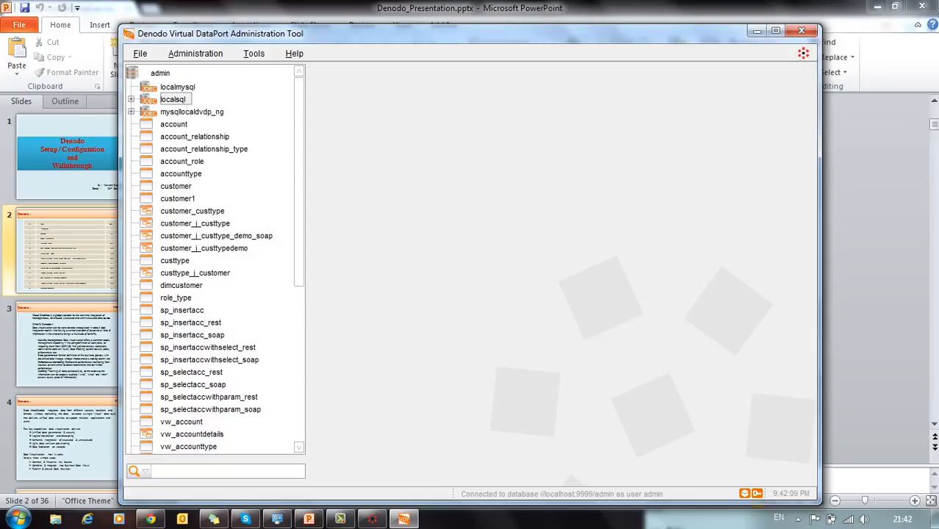
Step: Start a new join view with custtype and customer from localsql, linked on custtypeid
left_click(141, 54)
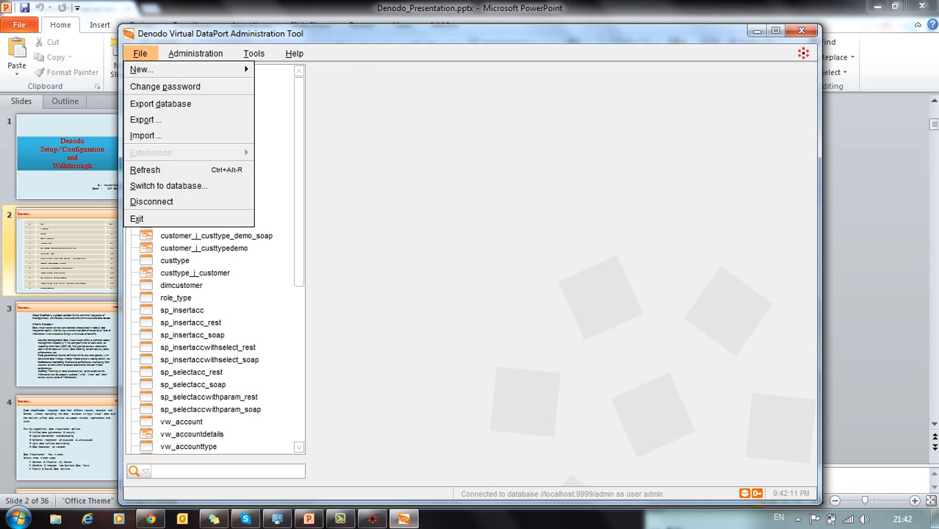
mouse_move(154, 69)
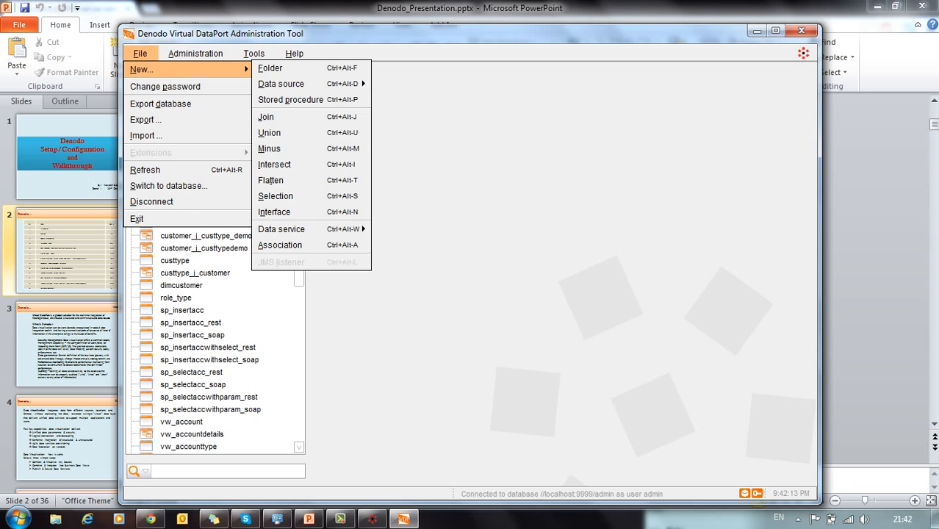
left_click(279, 117)
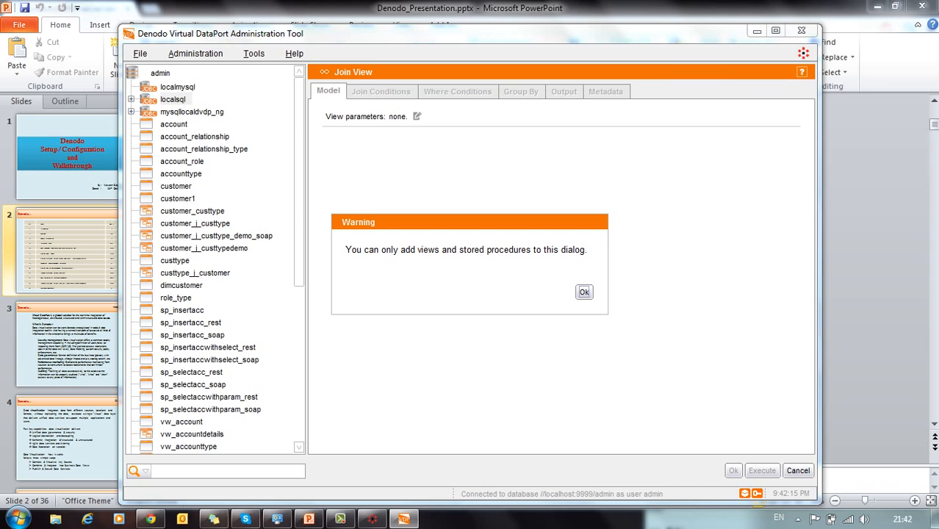
key("Return")
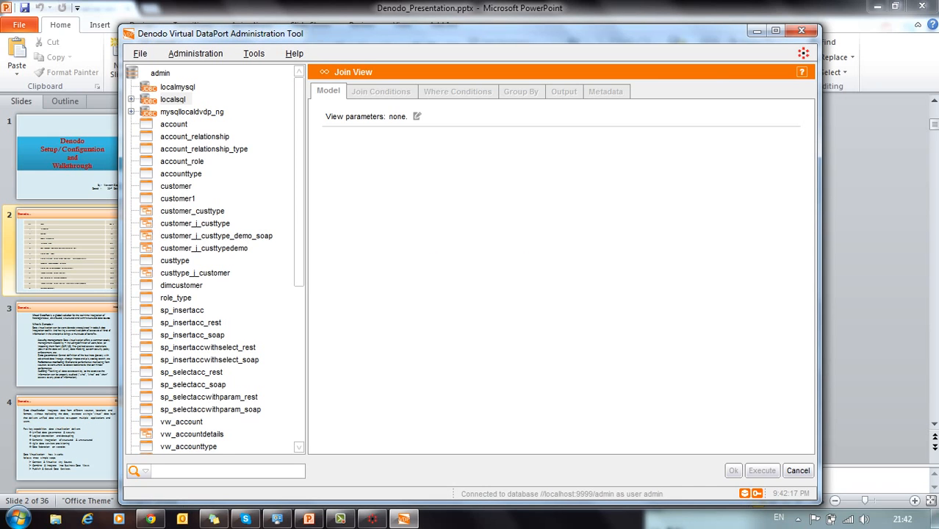
left_click(132, 99)
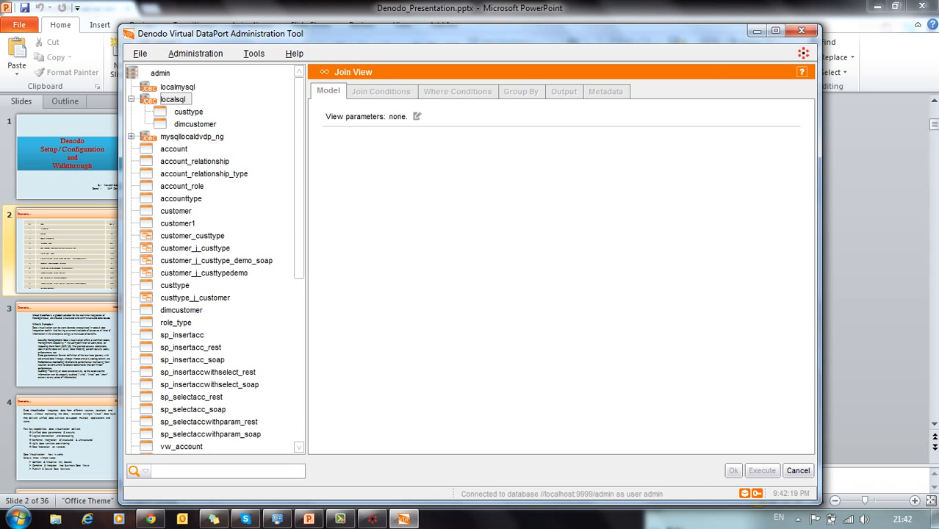
left_click_drag(182, 112, 391, 183)
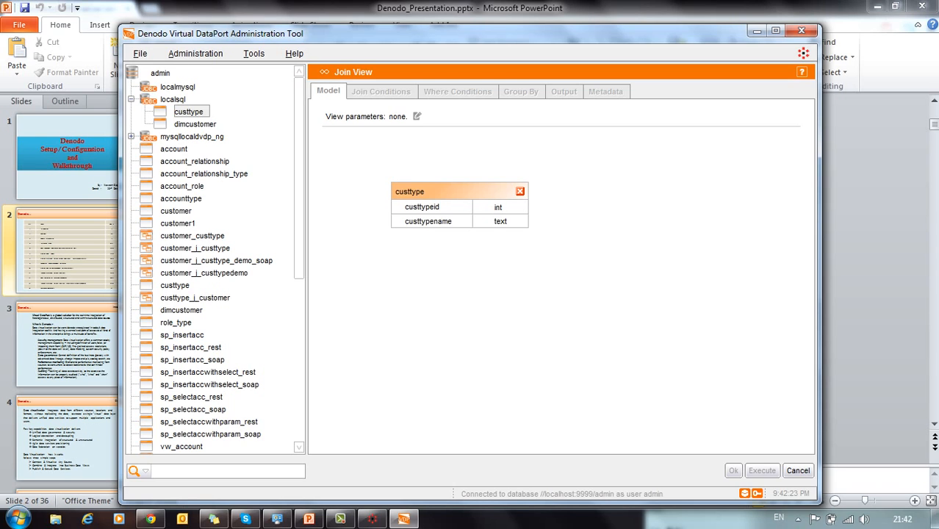
left_click_drag(177, 210, 643, 188)
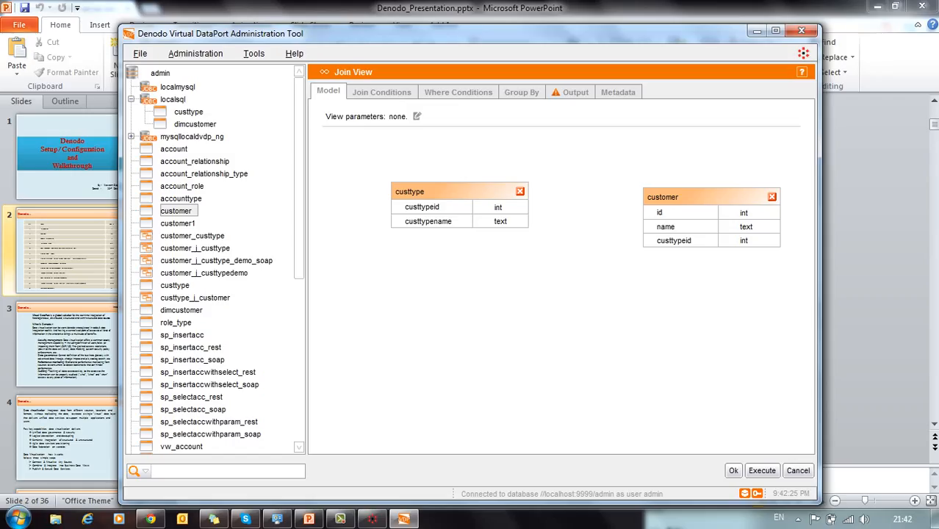
mouse_move(497, 207)
left_mouse_down()
mouse_move(542, 207)
mouse_move(636, 239)
left_mouse_up()
Step: Review the join's tabs and rename the view to custtype_j_customer_demooo
left_click(381, 92)
left_click(458, 91)
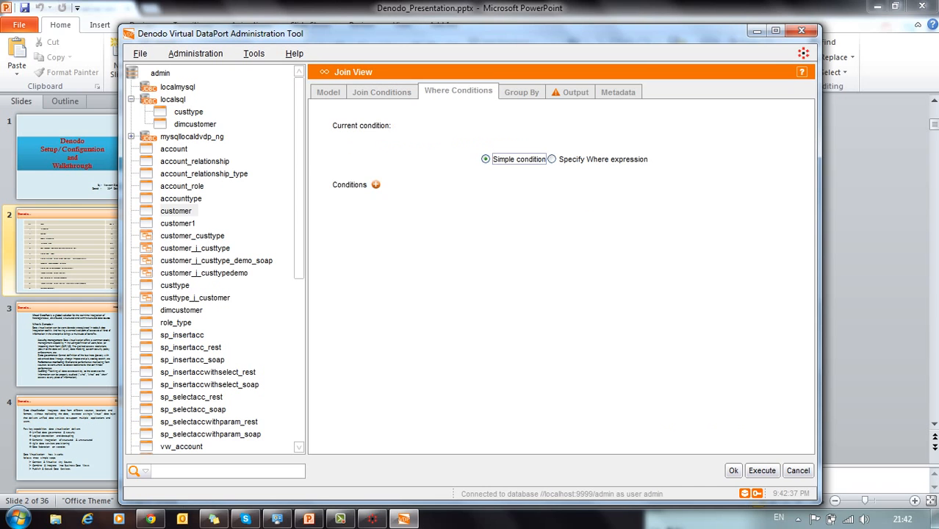
left_click(522, 92)
left_click(571, 92)
left_click(617, 92)
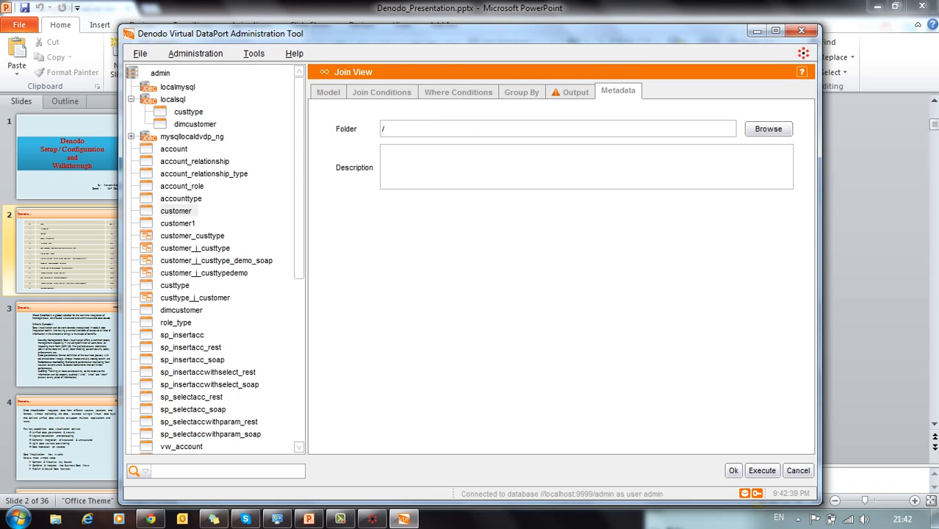
left_click(328, 92)
left_click(522, 92)
left_click(571, 91)
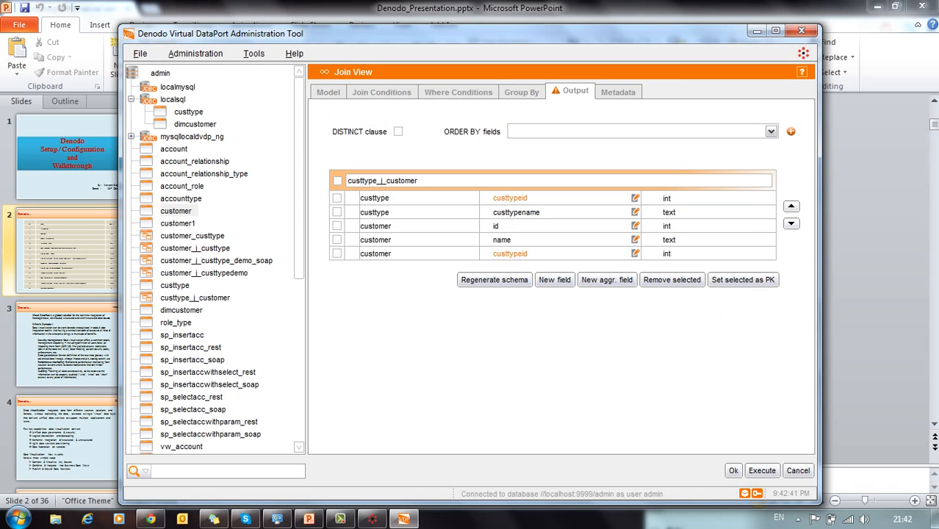
type("_demooo")
Step: Rename the duplicate custtypeid output field to custtypeid1 and save the view
left_click(732, 470)
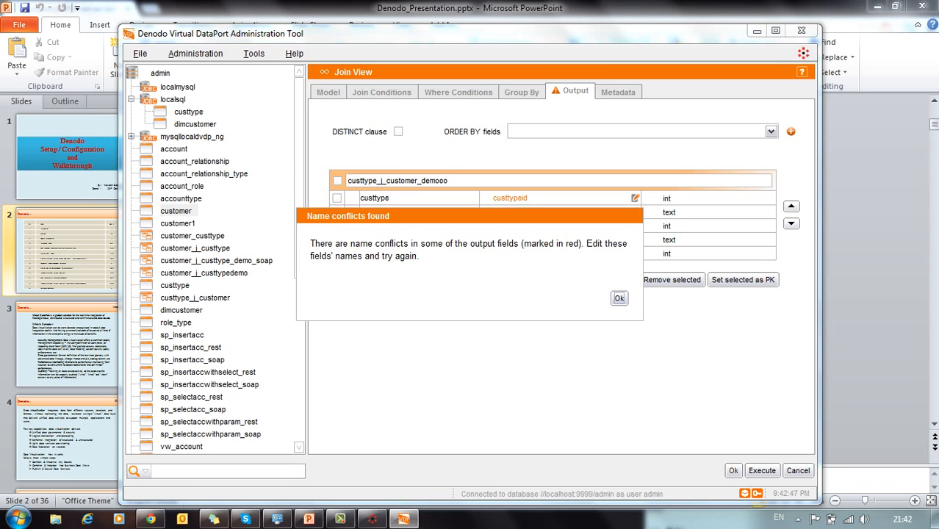
key("Return")
left_click(542, 252)
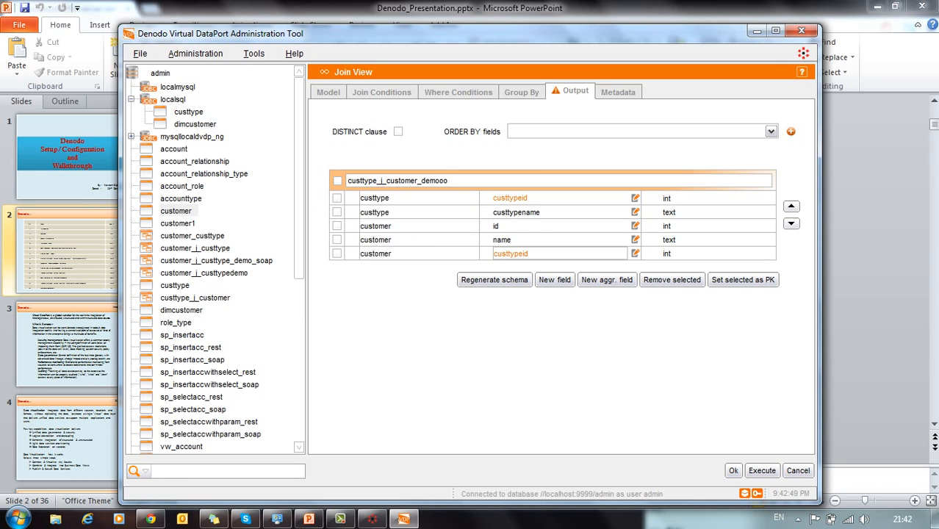
type("1")
left_click(733, 470)
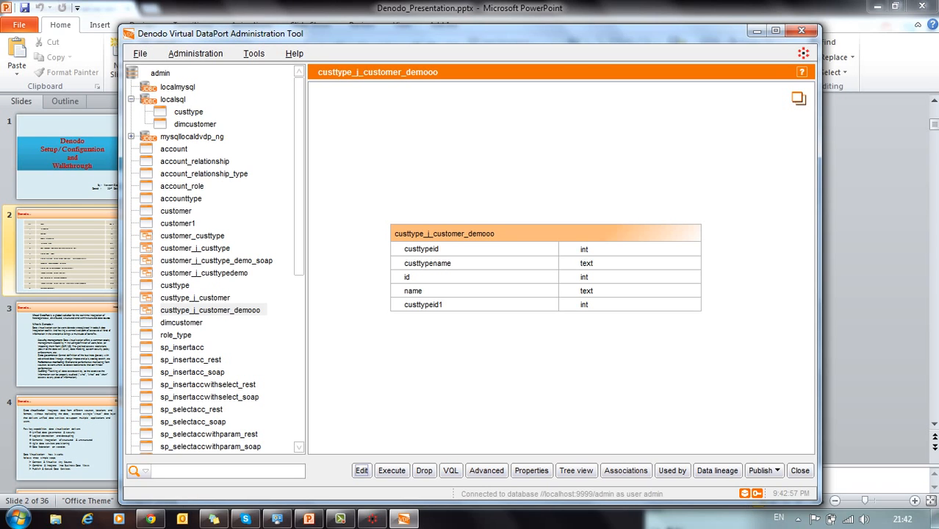
Step: Publish custtype_j_customer_demooo as a REST web service
left_click(762, 470)
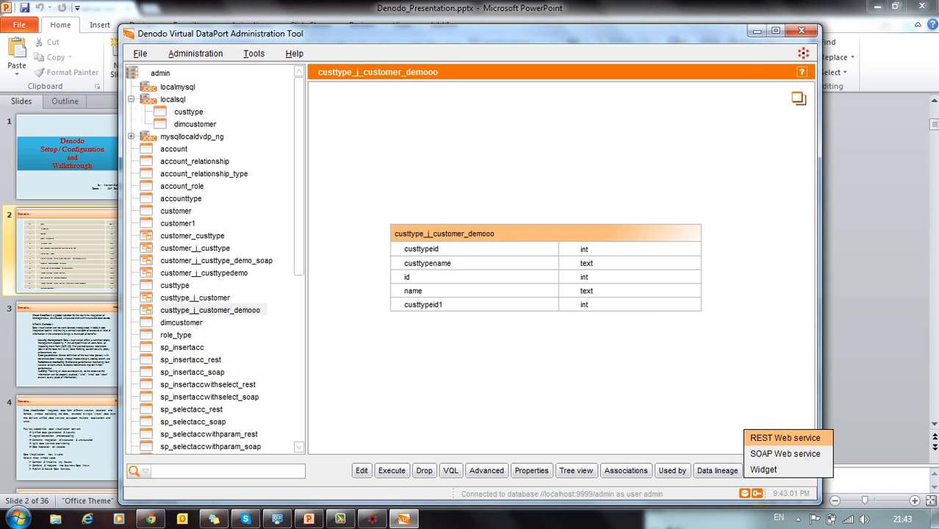
left_click(785, 438)
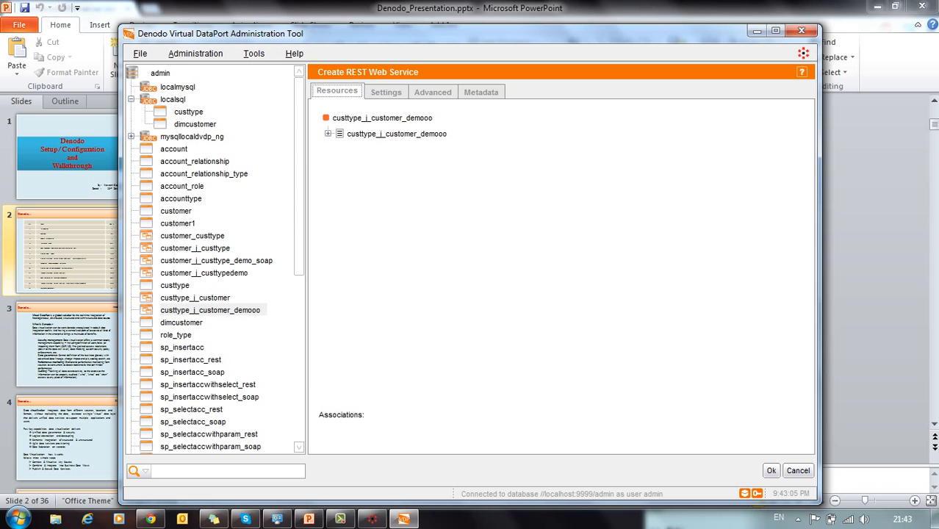
left_click(328, 134)
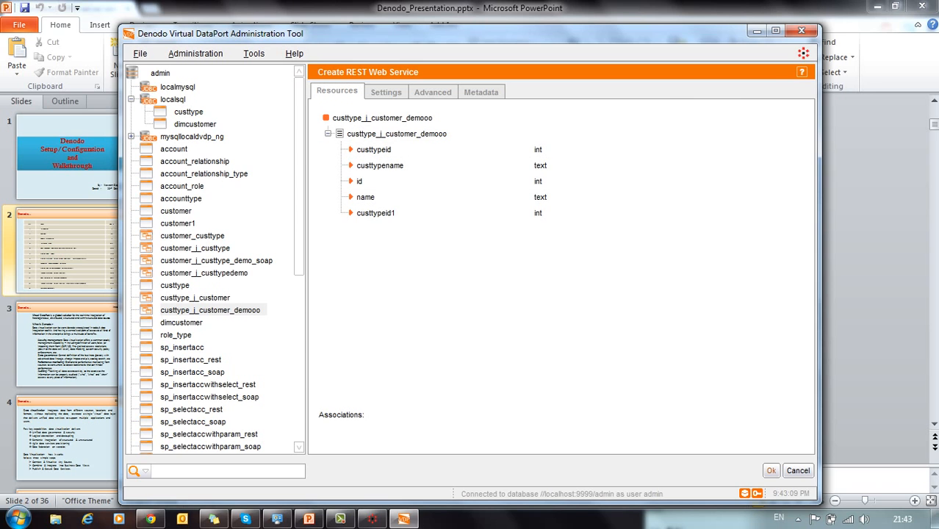
left_click(770, 470)
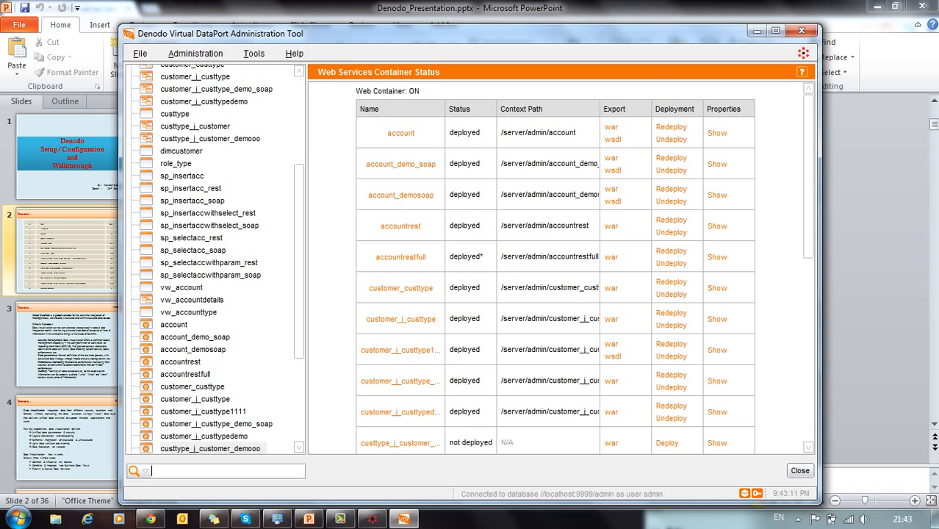
Step: Deploy the custtype_j_customer_demooo service, copy its path, and switch to the browser
scroll(675, 418, "down", 2)
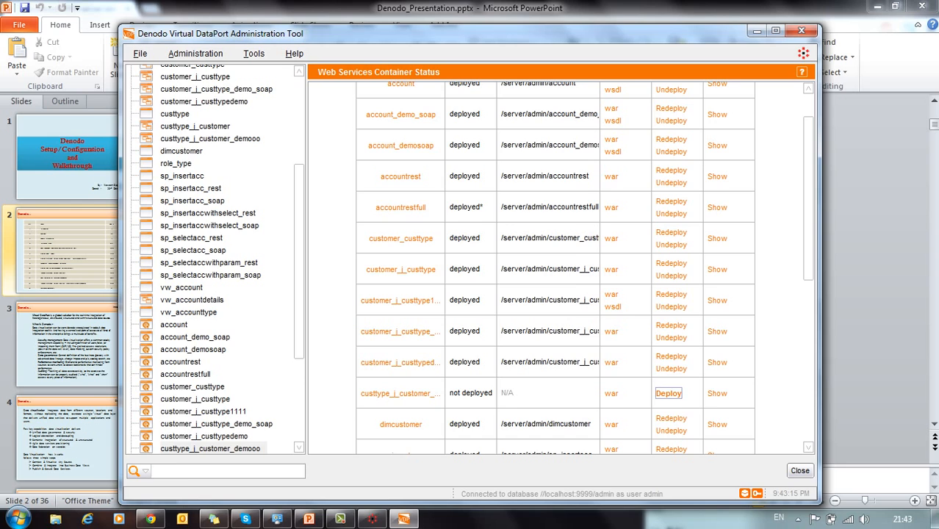
left_click(668, 393)
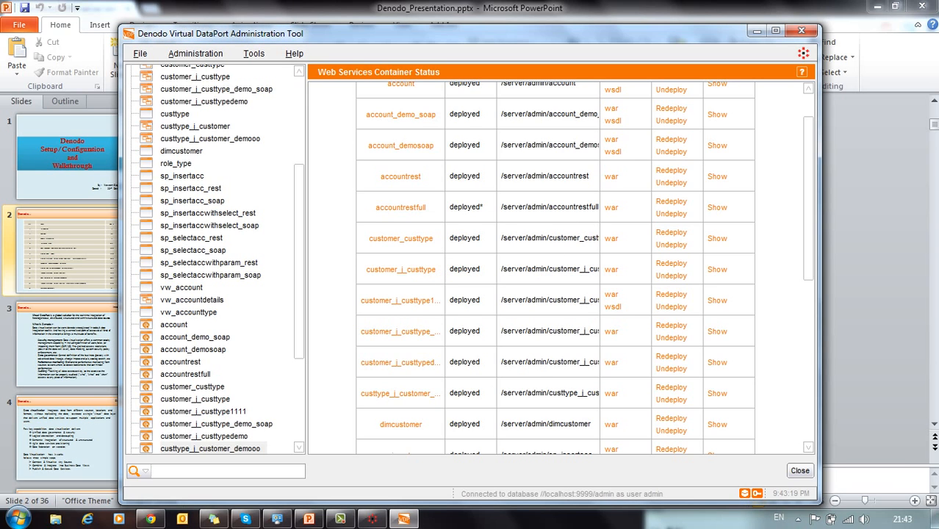
left_click_drag(503, 393, 604, 393)
key("ctrl+c")
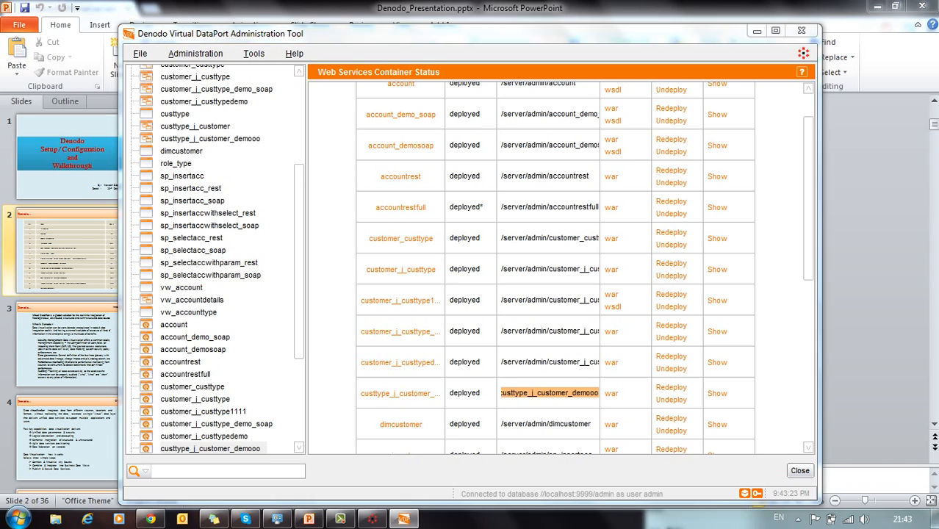
key("alt+Tab")
key("alt+Tab")
key("alt+Tab")
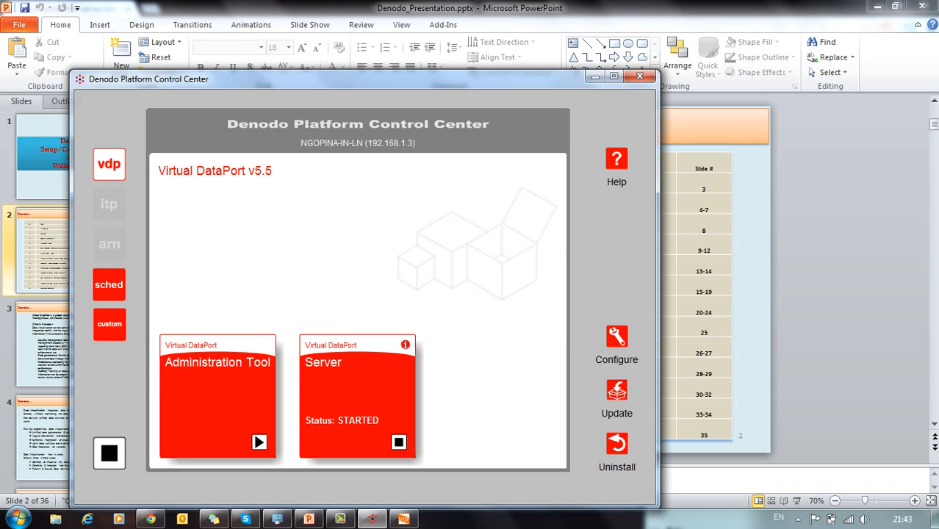
key("alt+Tab")
key("alt+Tab")
key("alt+Tab")
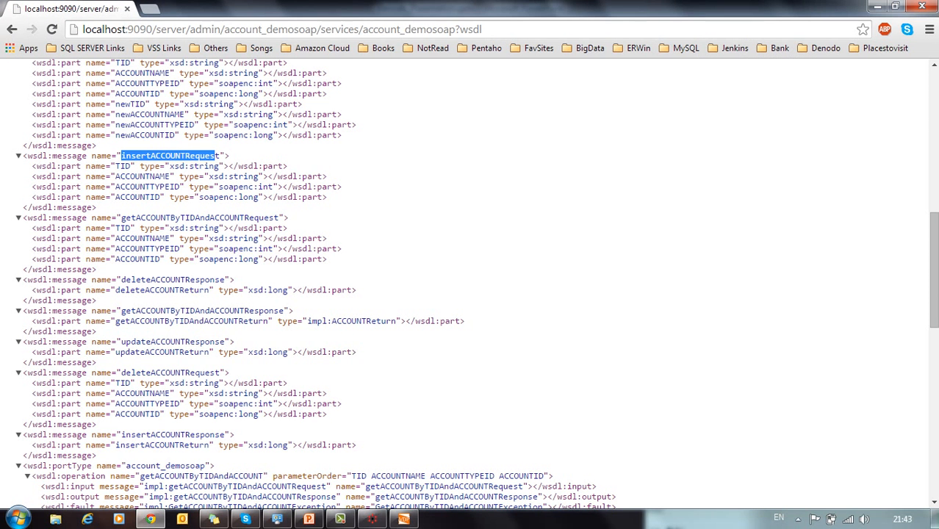
Step: Load localhost:9090/server/admin/custtype_j_customer_demooo and open the view's results showing TEST1
left_click_drag(156, 29, 482, 28)
key("BackSpace")
key("BackSpace")
key("ctrl+v")
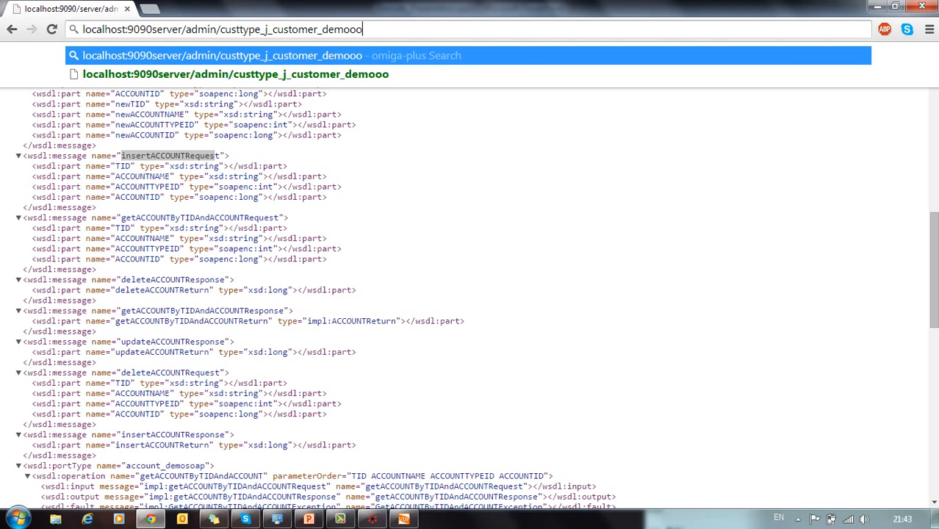
left_click(154, 30)
type("/")
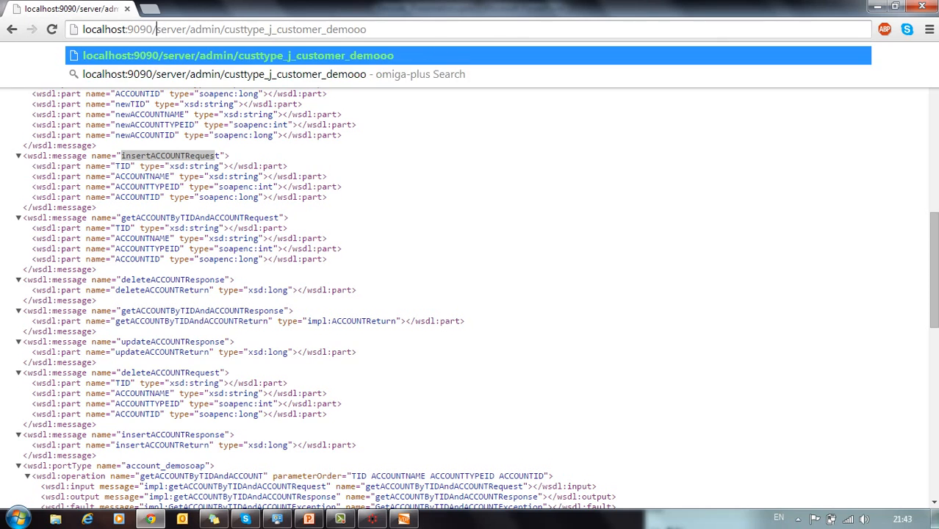
key("Return")
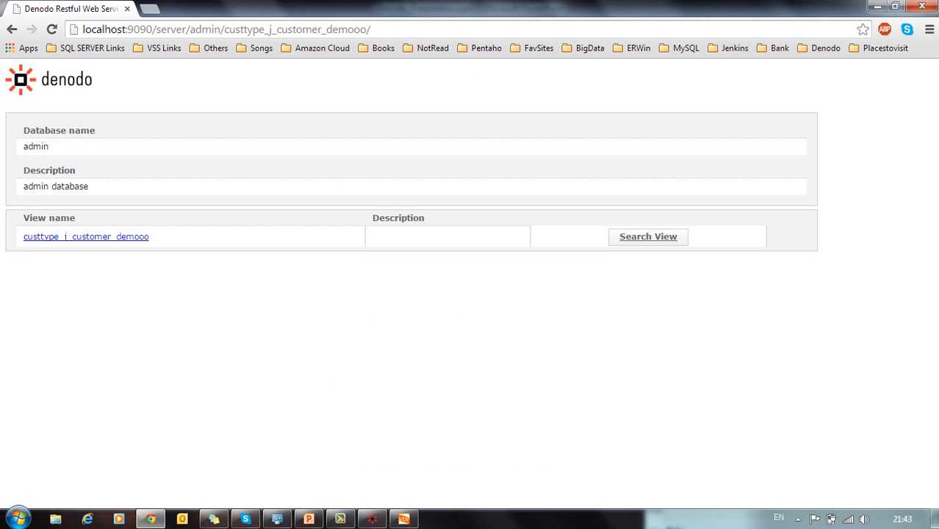
left_click(85, 237)
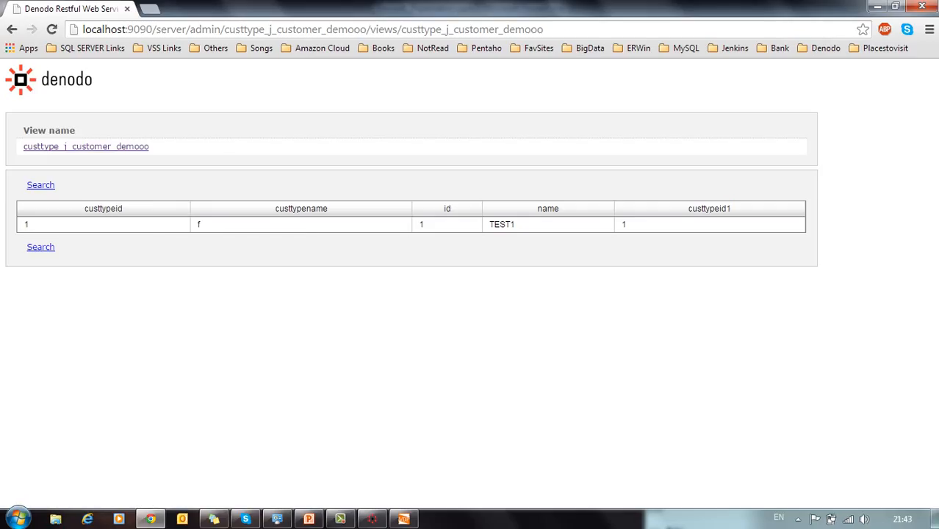
Step: Present PowerPoint slide 2 full-screen, exit the show, and return to the Denodo tool
left_click(309, 519)
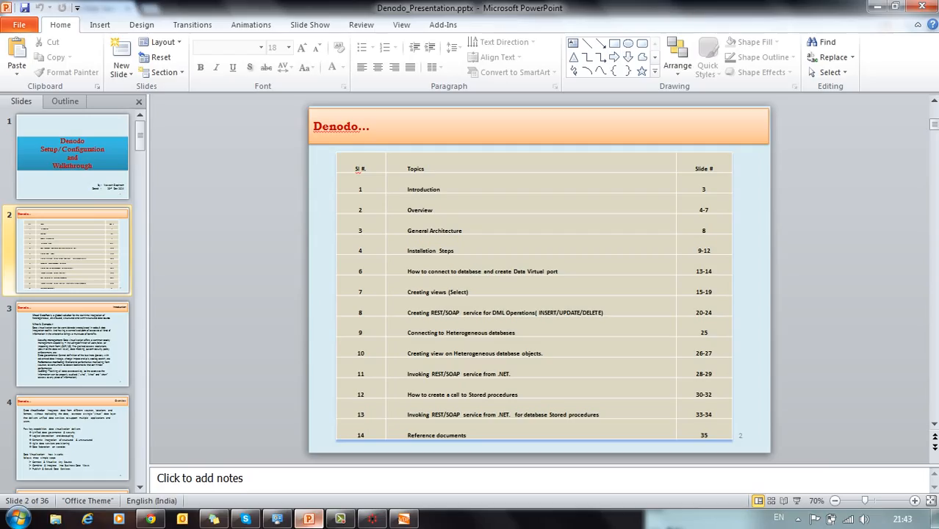
left_click(797, 500)
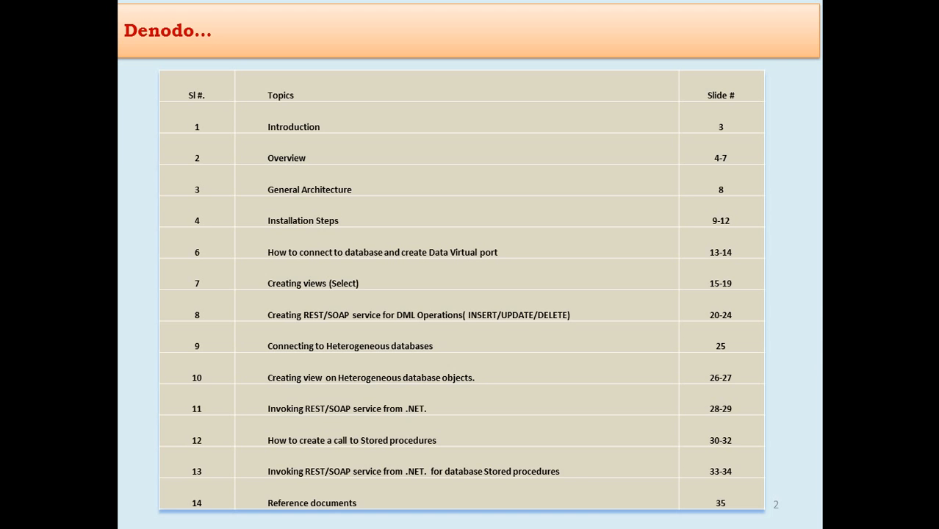
key("Escape")
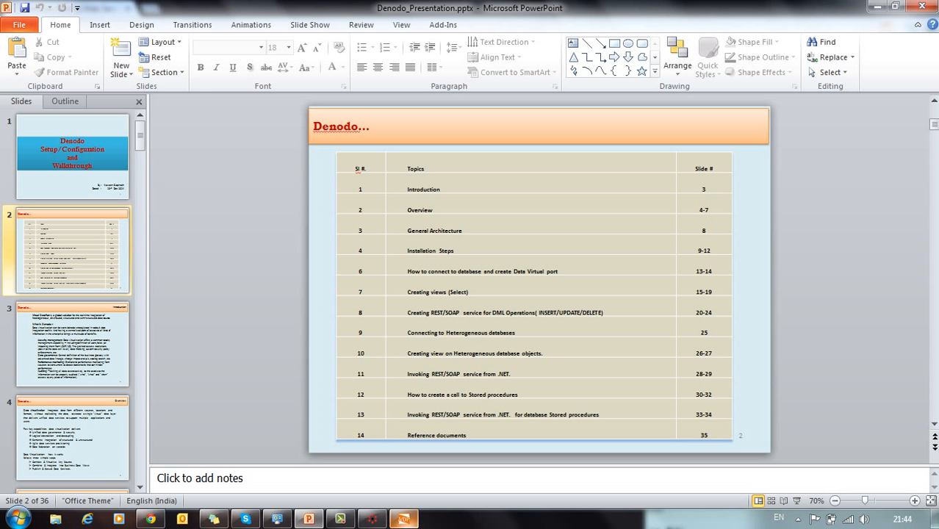
left_click(403, 518)
left_click(800, 470)
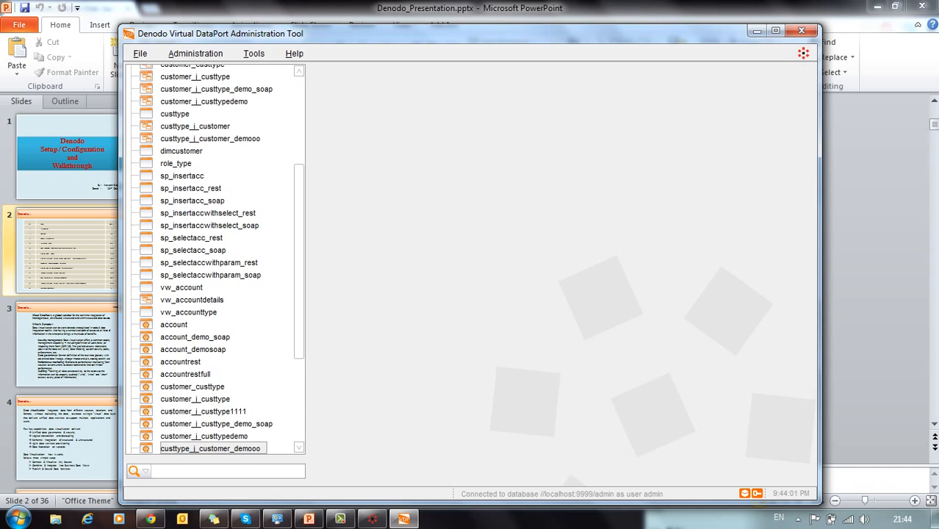
left_click(198, 238)
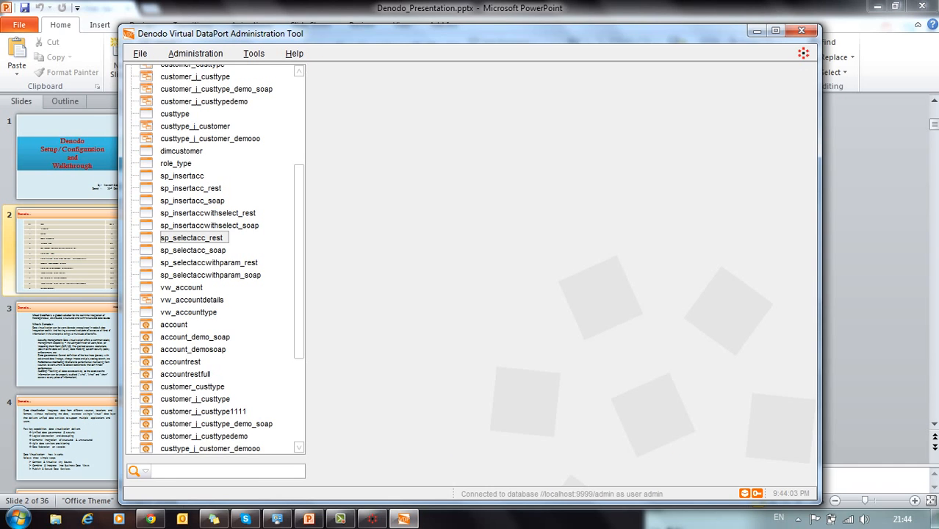
right_click(203, 239)
key("Return")
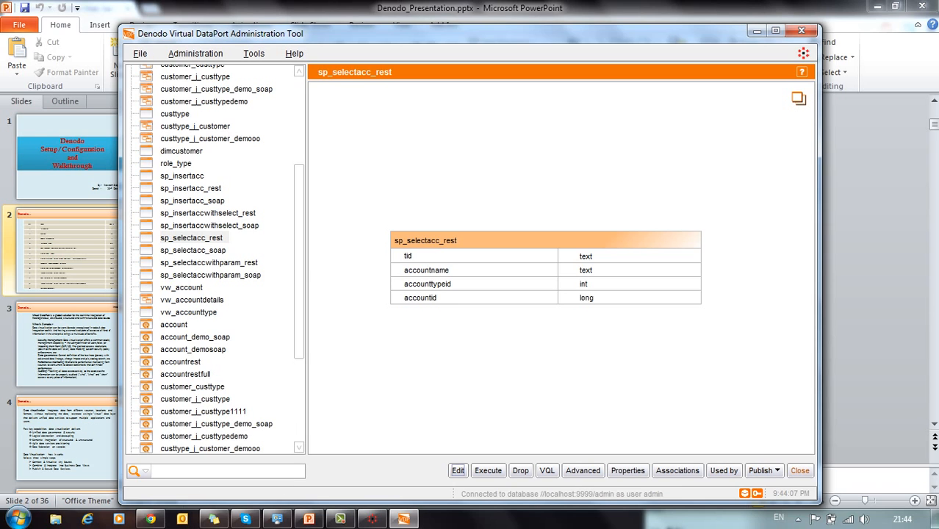
left_click(457, 470)
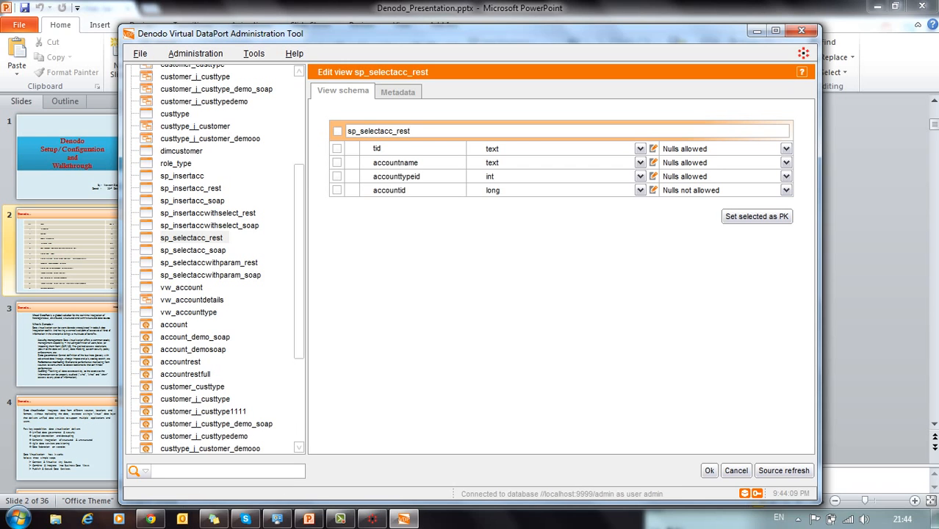
left_click(783, 470)
triple_click(401, 148)
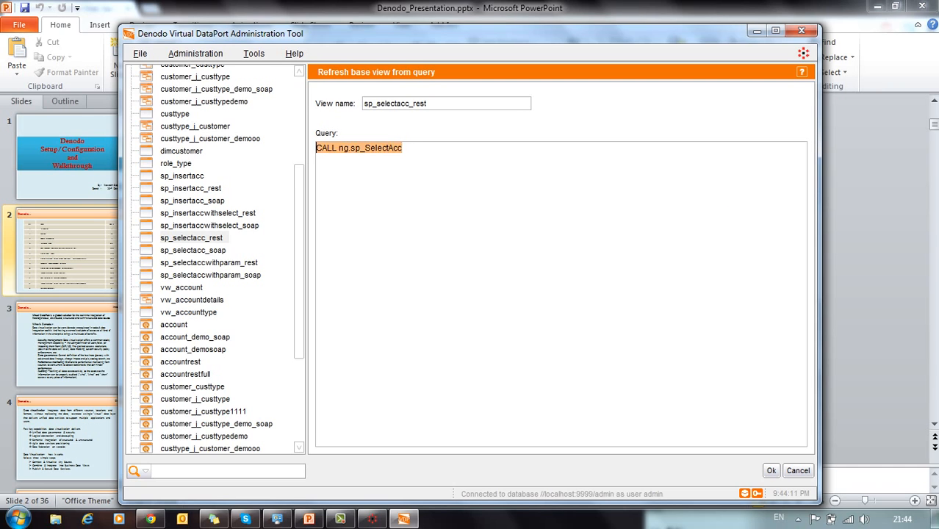
left_click(401, 149)
left_click(798, 470)
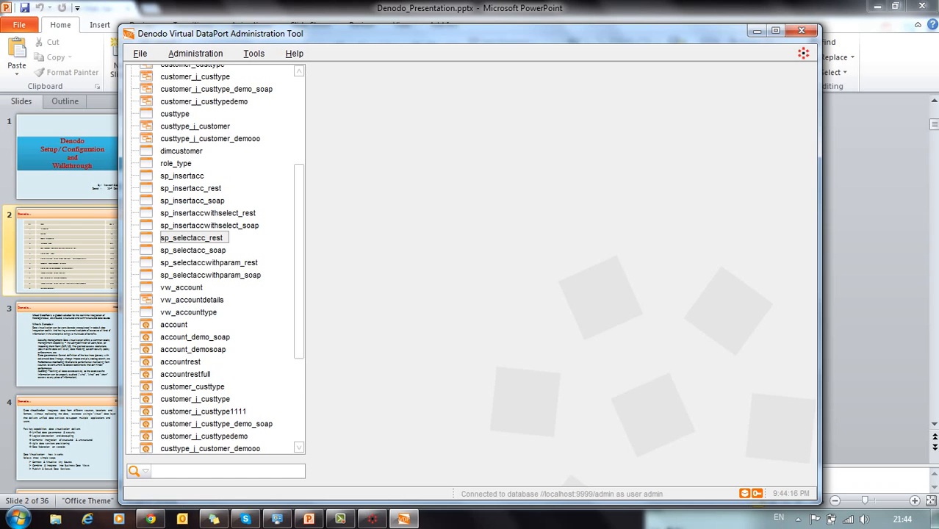
scroll(214, 259, "up", 5)
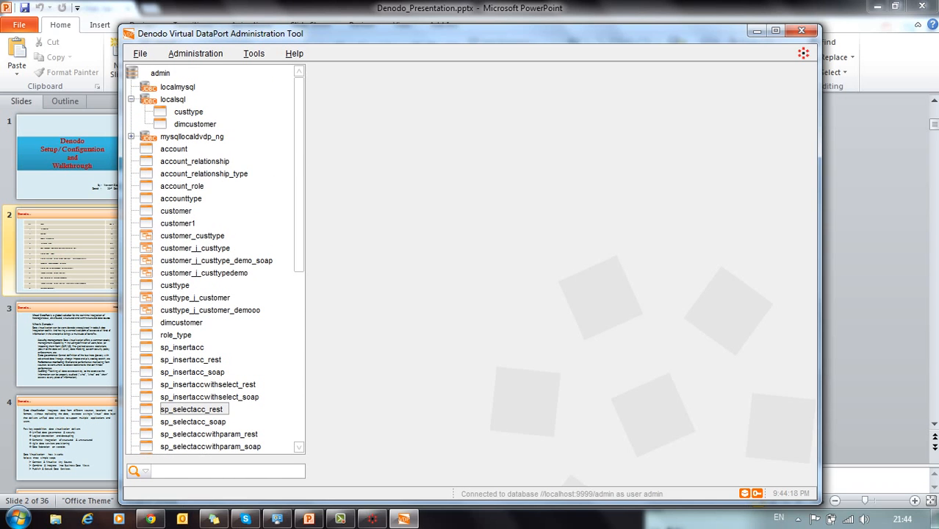
left_click(192, 136)
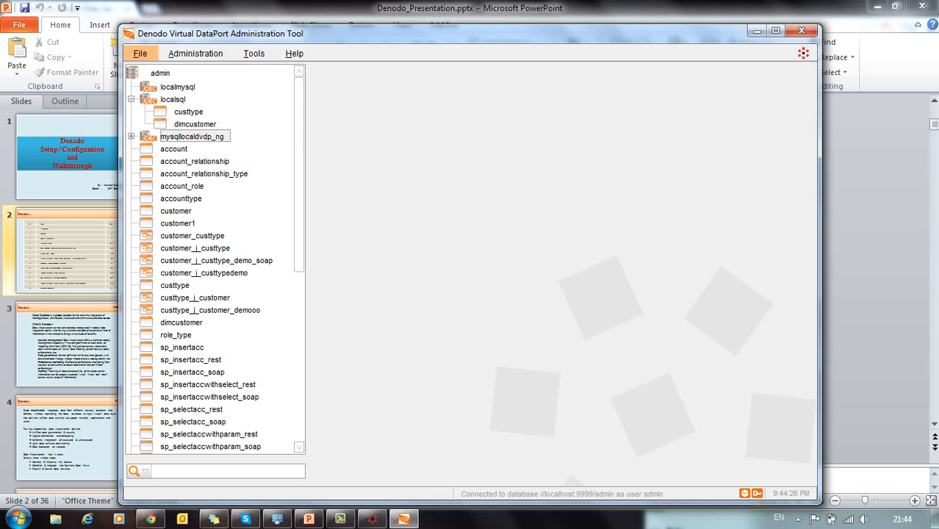
Step: Start and cancel a new REST web service, then open the mysqllocaldvdp_ng data source
left_click(140, 54)
mouse_move(143, 69)
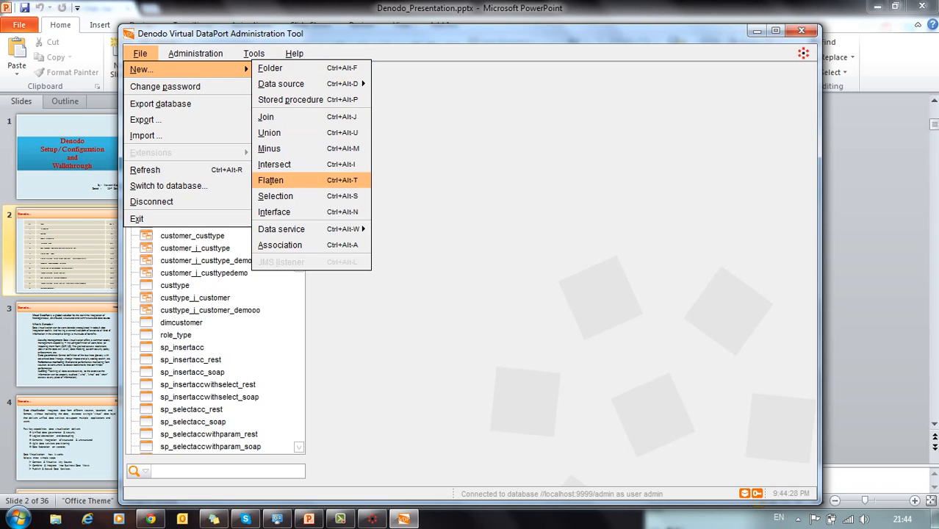
mouse_move(280, 228)
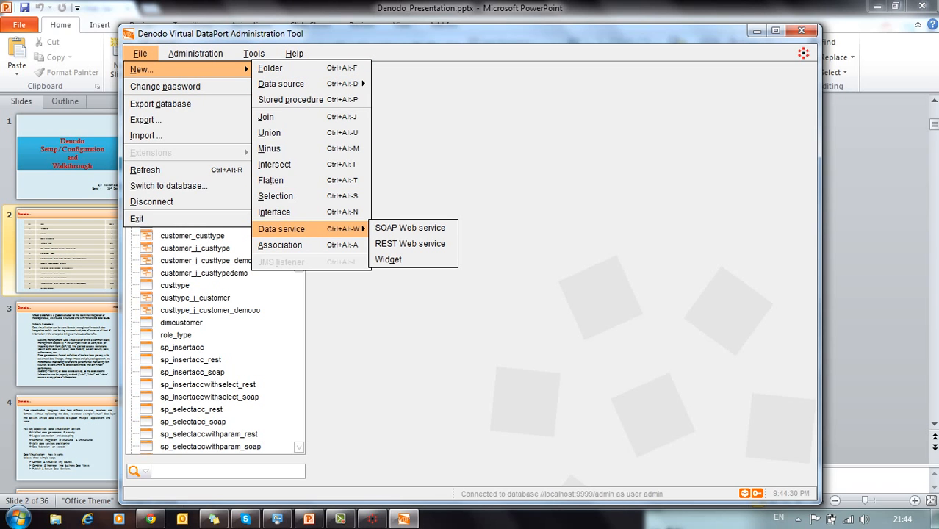
left_click(409, 243)
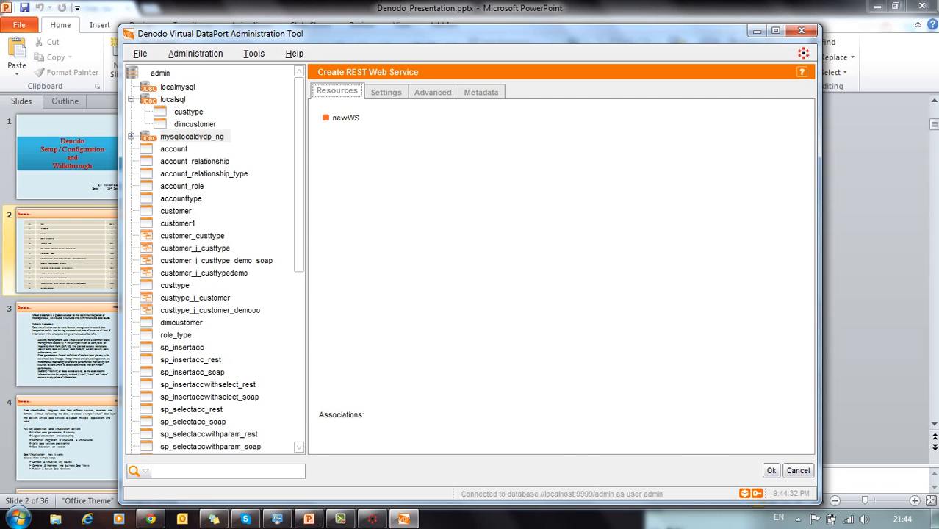
left_click(798, 470)
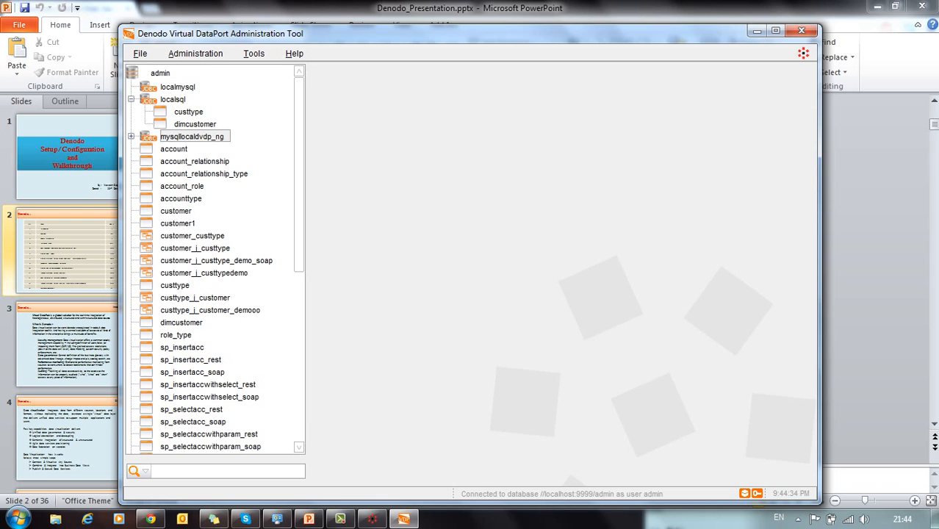
right_click(180, 138)
left_click(198, 148)
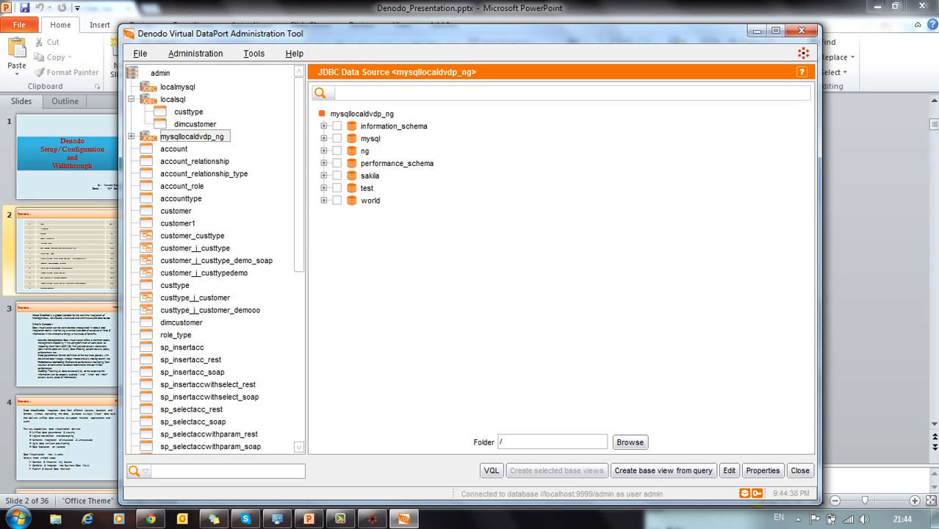
left_click(365, 152)
left_click(662, 470)
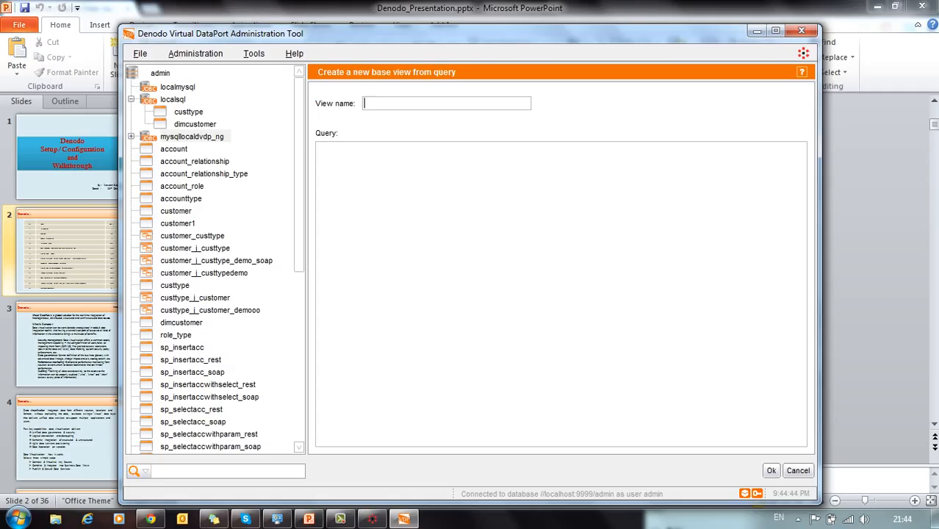
type("sp_call")
key("Tab")
type("server/admin/custtype_j_customer_demooo")
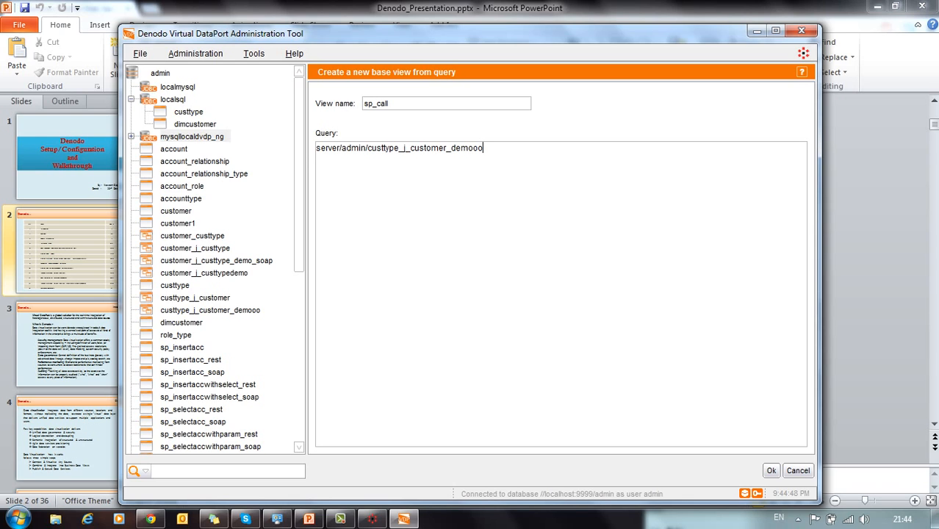
key("shift+Home")
key("End")
key("shift+Home")
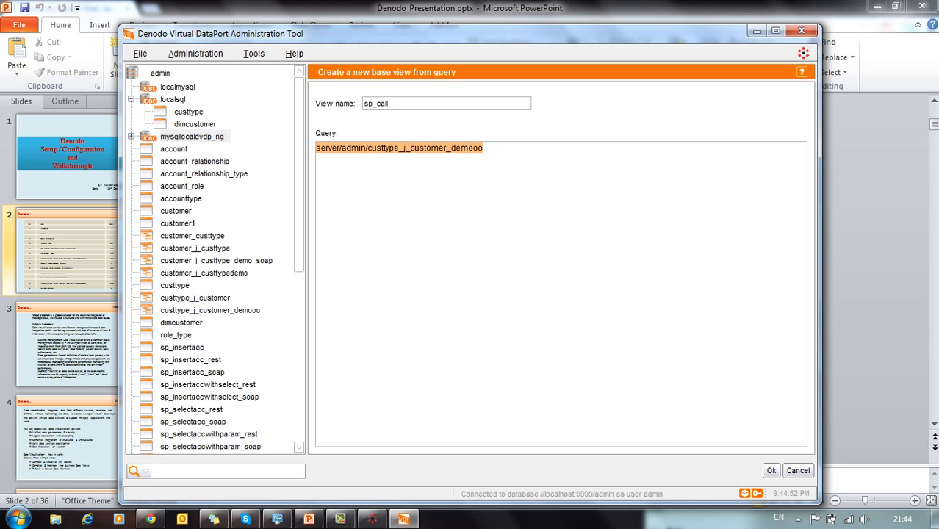
type("CALL")
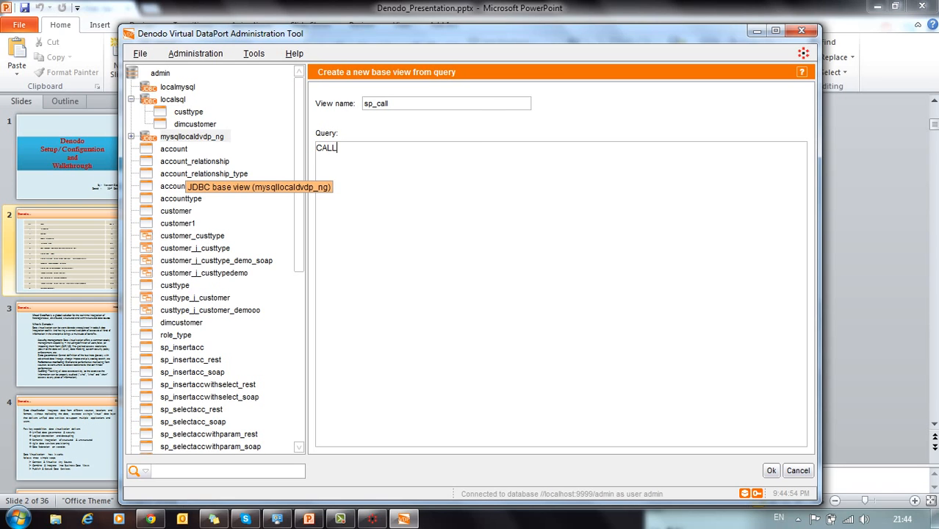
type(" NG.sp_")
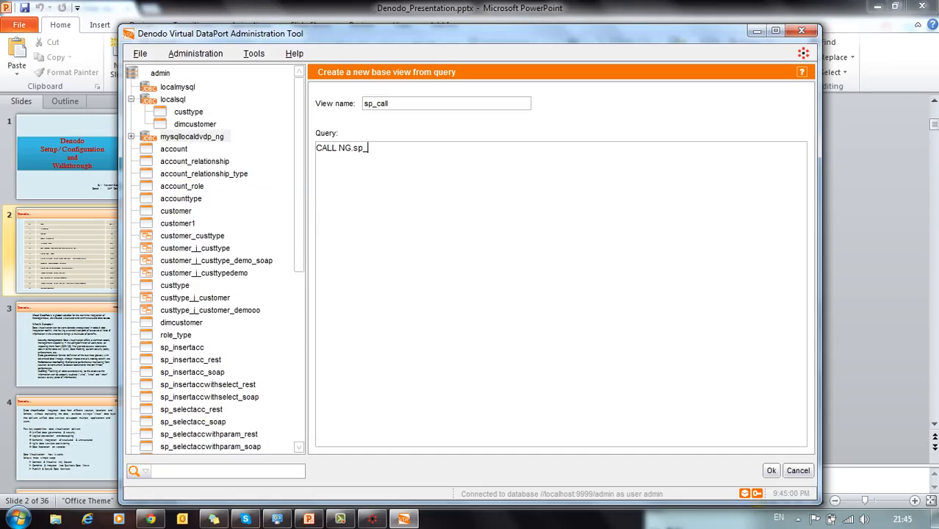
type("insertacc(@iAccount")
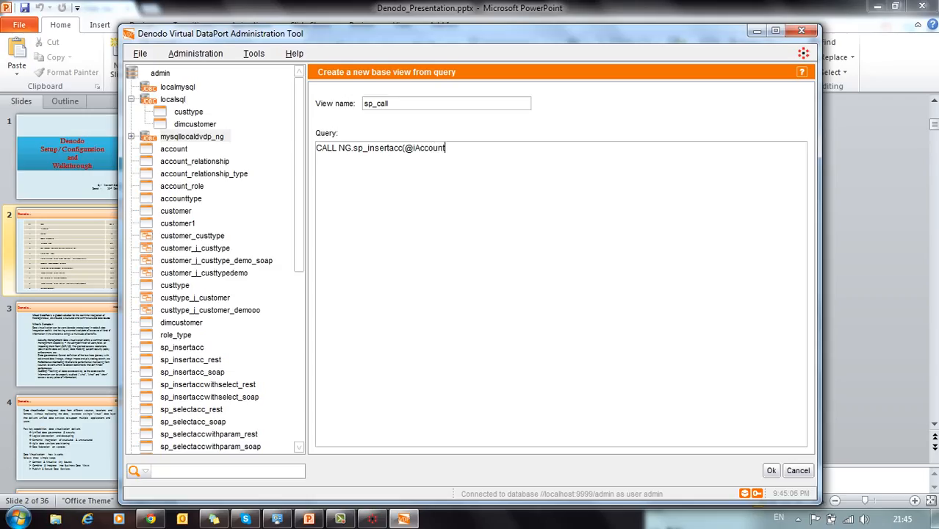
type("ID)")
Step: Run sp_call with IACCOUNTID 1, dismiss the duplicate-entry error, and rerun it with 2333
left_click(770, 470)
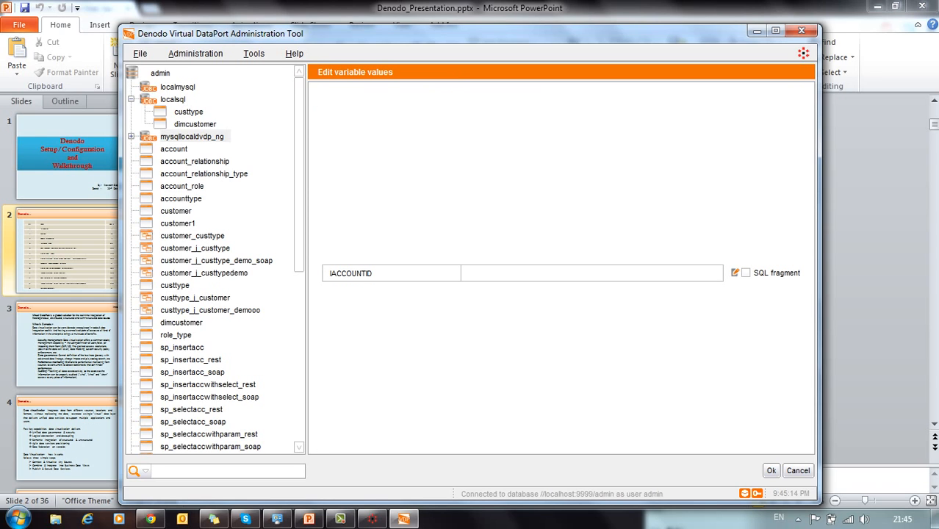
type("1")
left_click(770, 470)
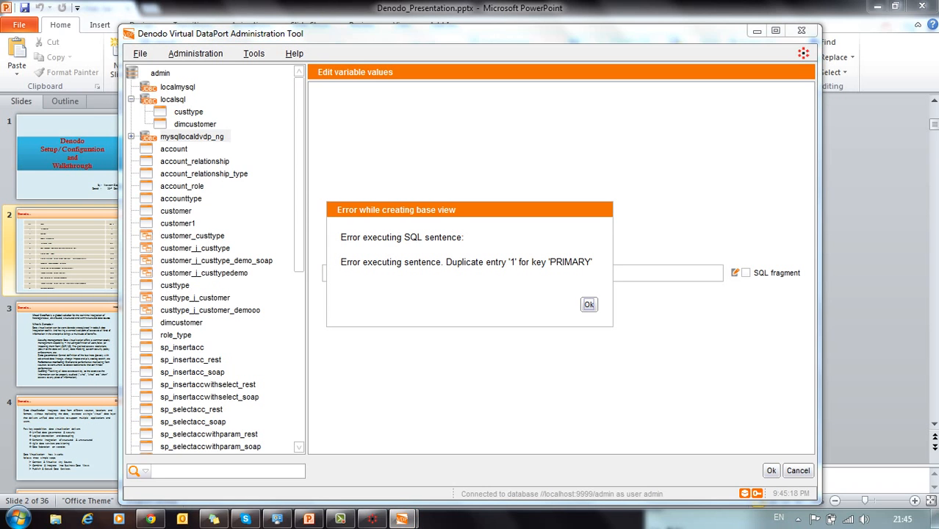
key("Return")
left_click_drag(470, 272, 462, 273)
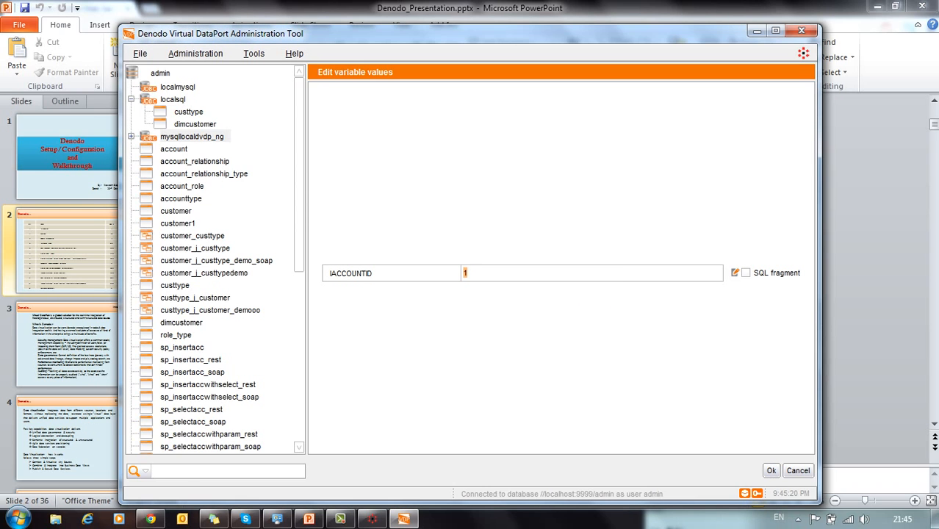
type("2333")
key("Return")
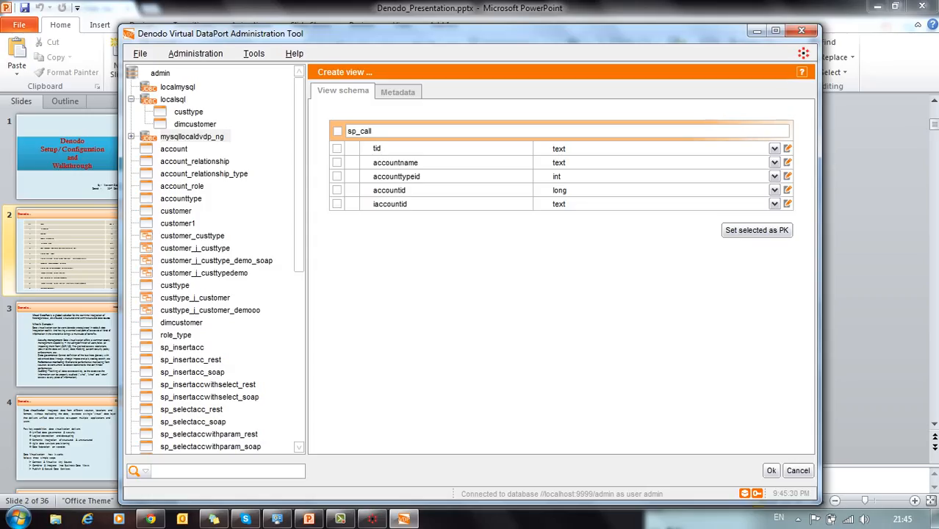
Step: Create the sp_call view and publish it as a REST web service after reviewing its fields
left_click(772, 471)
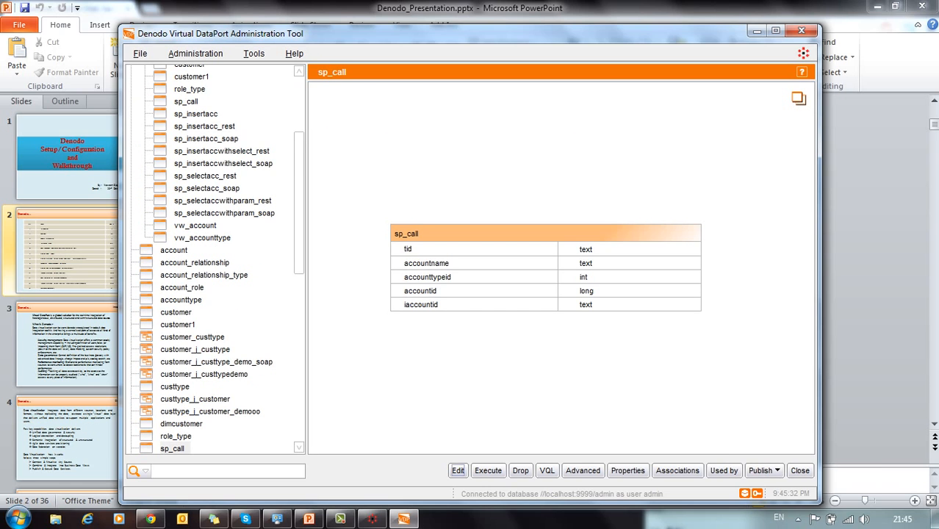
left_click(763, 470)
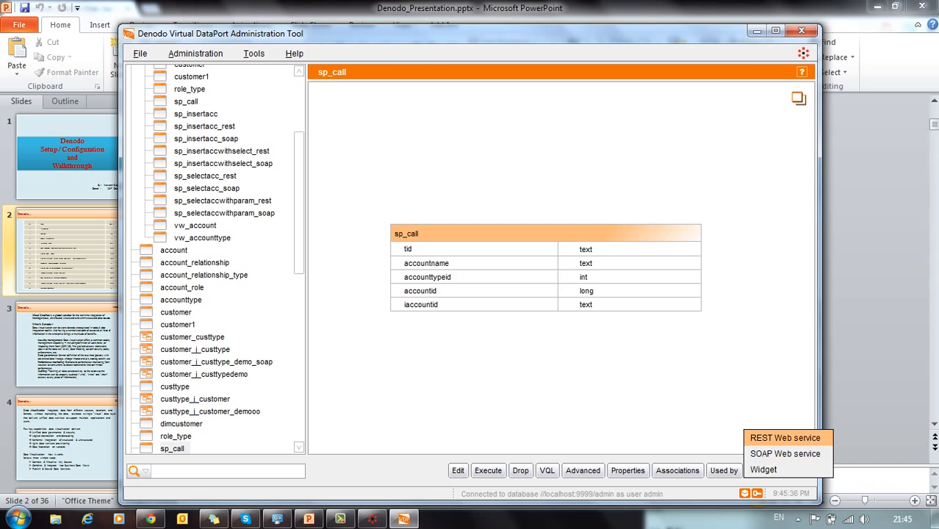
left_click(785, 437)
left_click(328, 133)
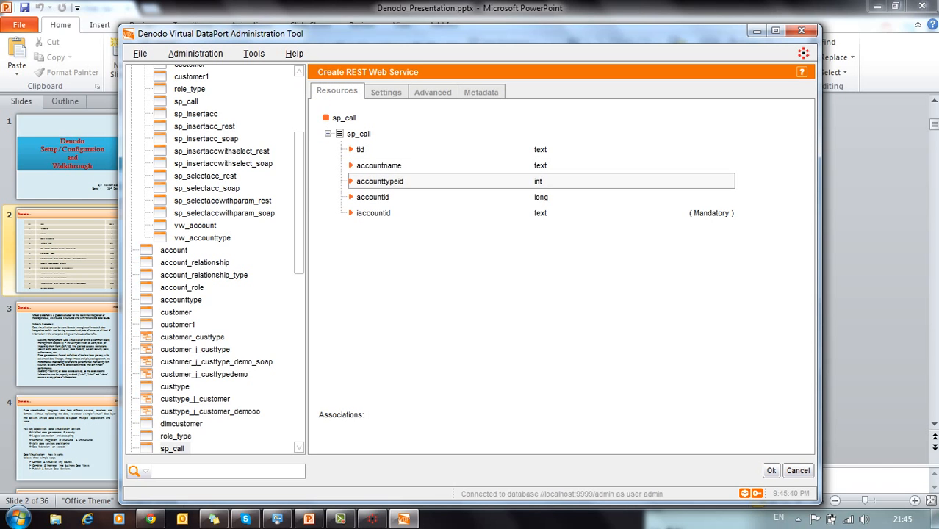
right_click(375, 163)
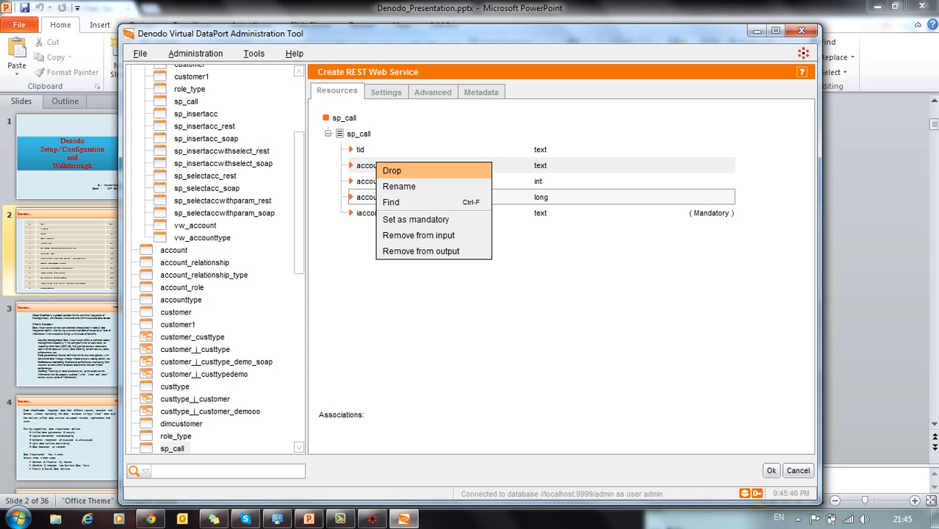
key("Escape")
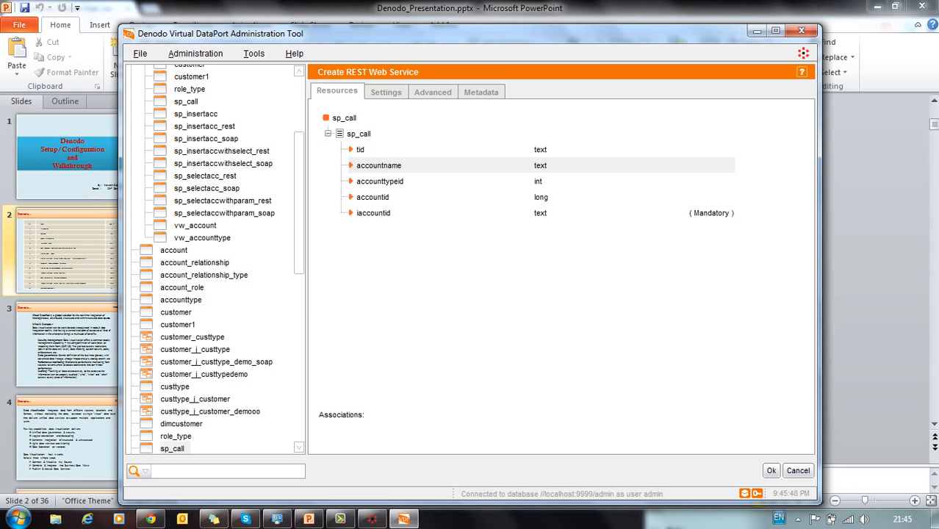
left_click(770, 470)
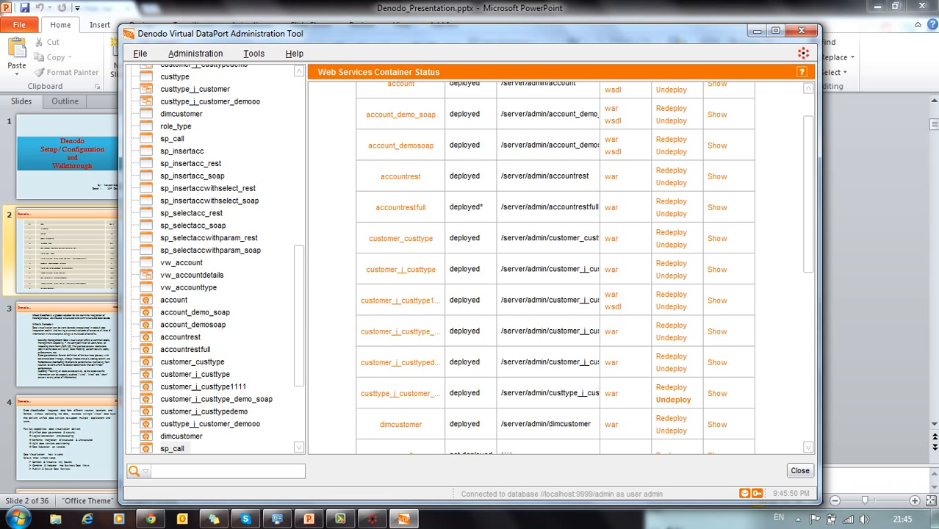
Step: Deploy the sp_call web service at /server/admin/sp_call and switch away to PowerPoint
scroll(672, 399, "down", 2)
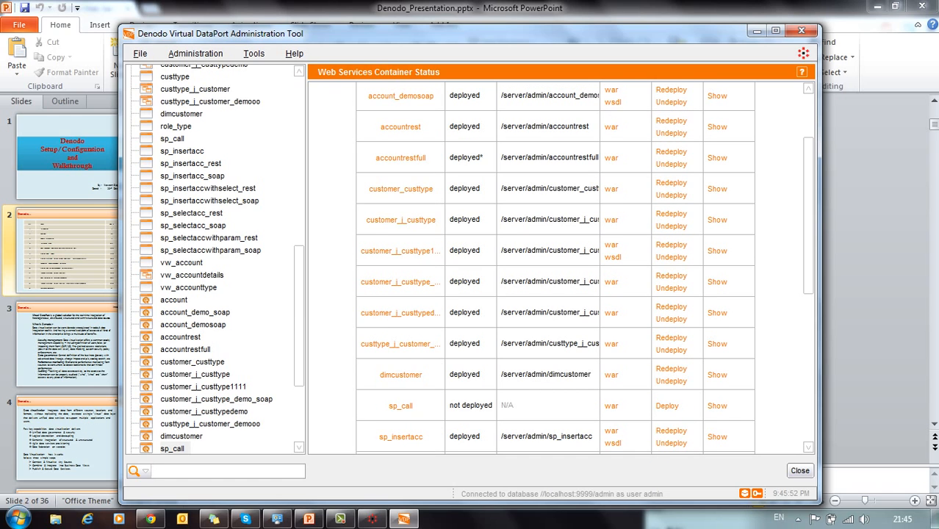
left_click(667, 406)
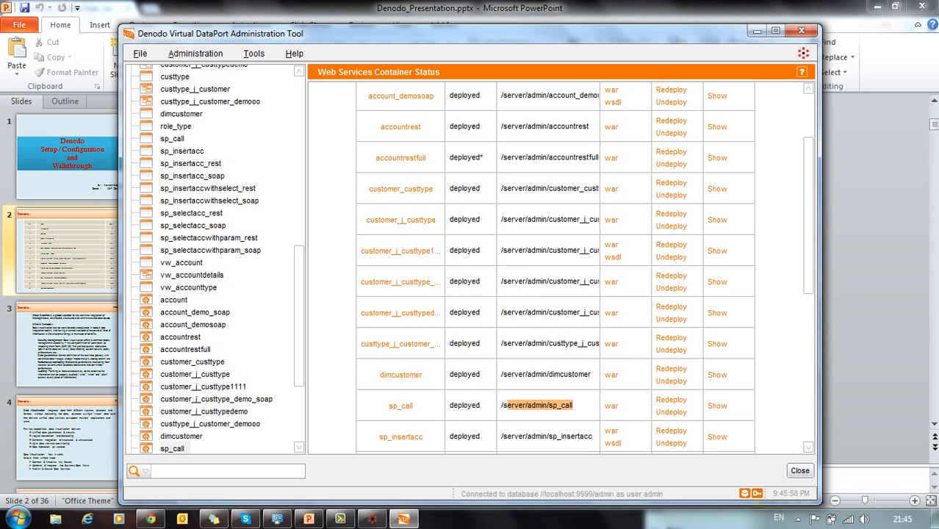
key("alt+Tab")
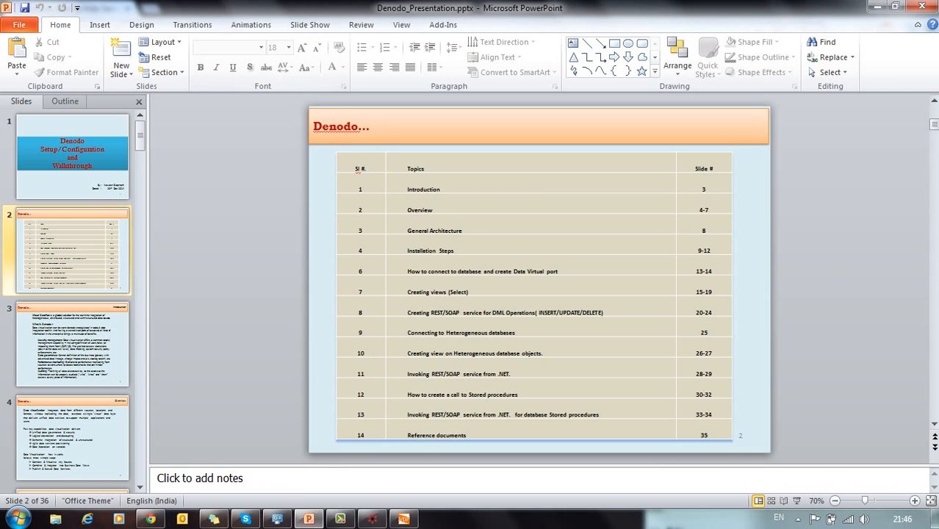
Step: Load localhost:9090/server/admin/sp_call in Chrome to see its iaccountid search form, then return to PowerPoint
key("alt+Tab")
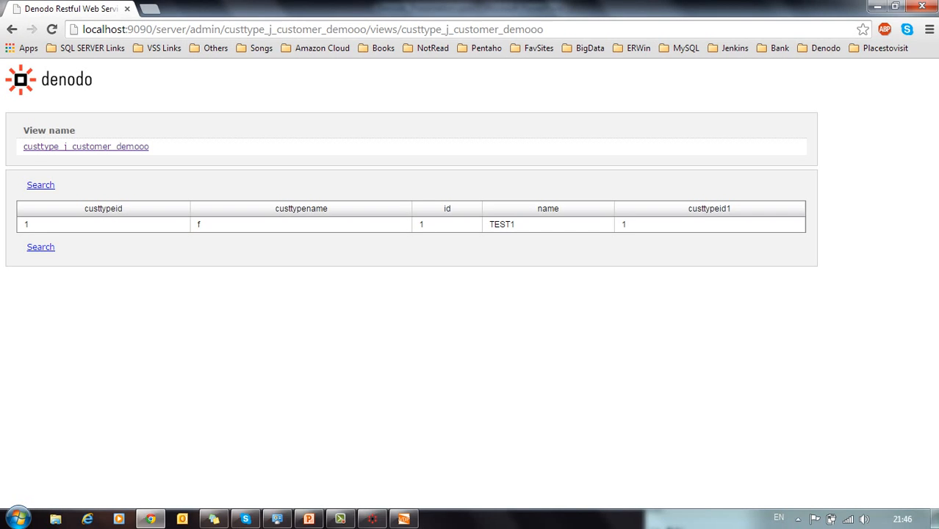
left_click_drag(156, 30, 543, 29)
type("/server/admin/sp_call")
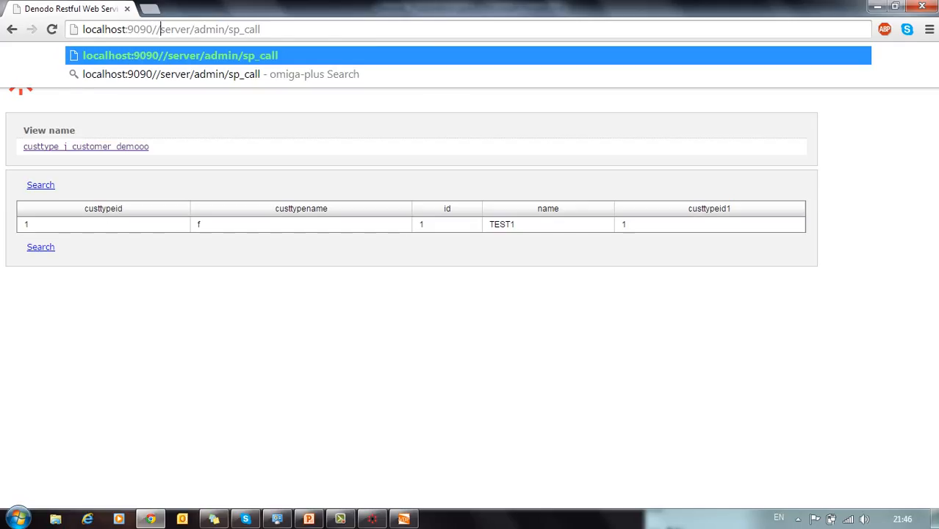
key("Return")
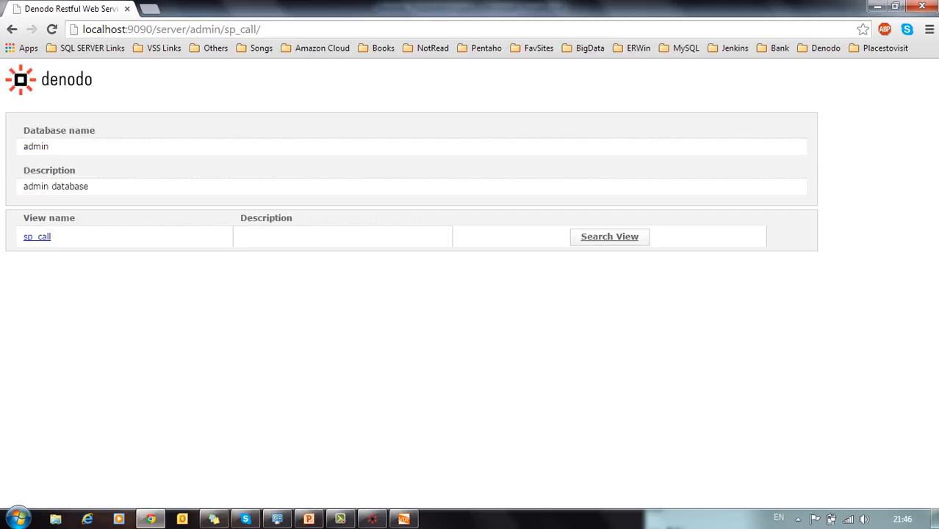
left_click(37, 237)
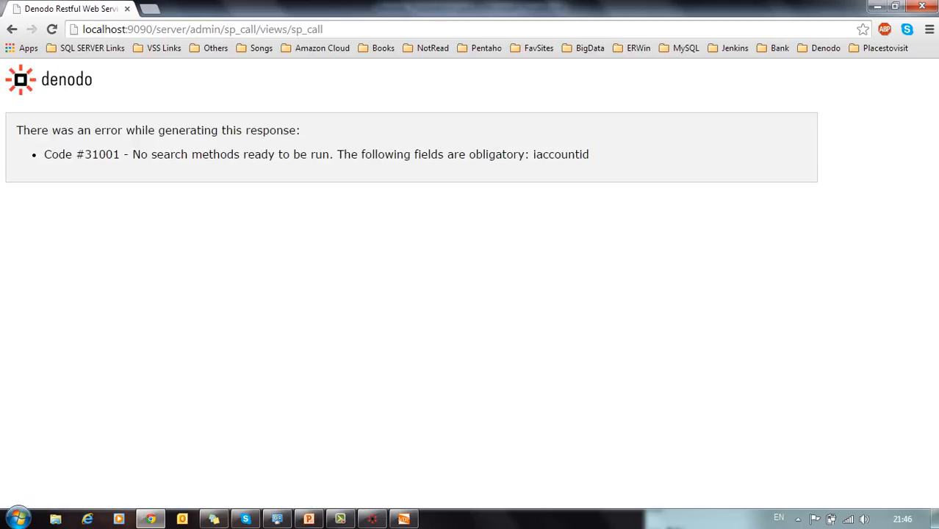
key("alt+Left")
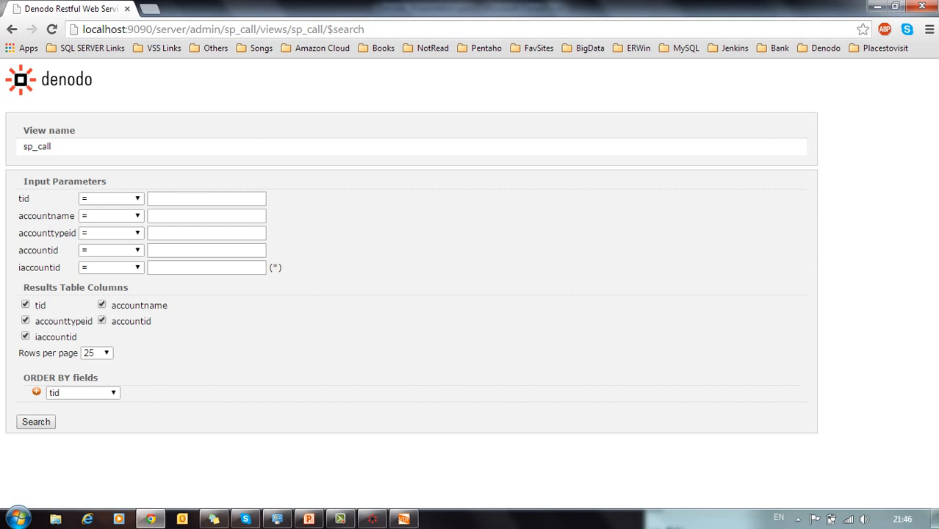
key("alt+Tab")
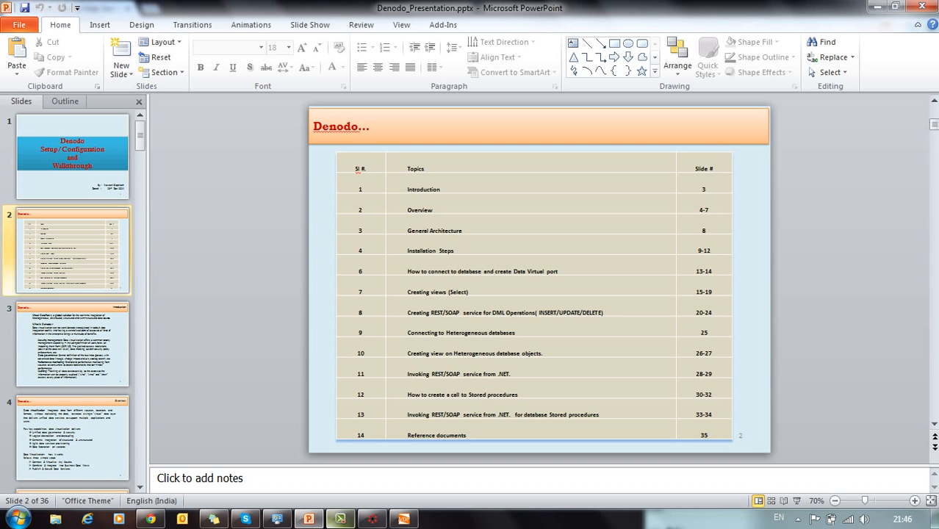
Step: Restart the slide show from the first slide and reach slide 28, invoking REST/SOAP from .NET
key("alt+Tab")
key("alt+Tab")
key("shift+F5")
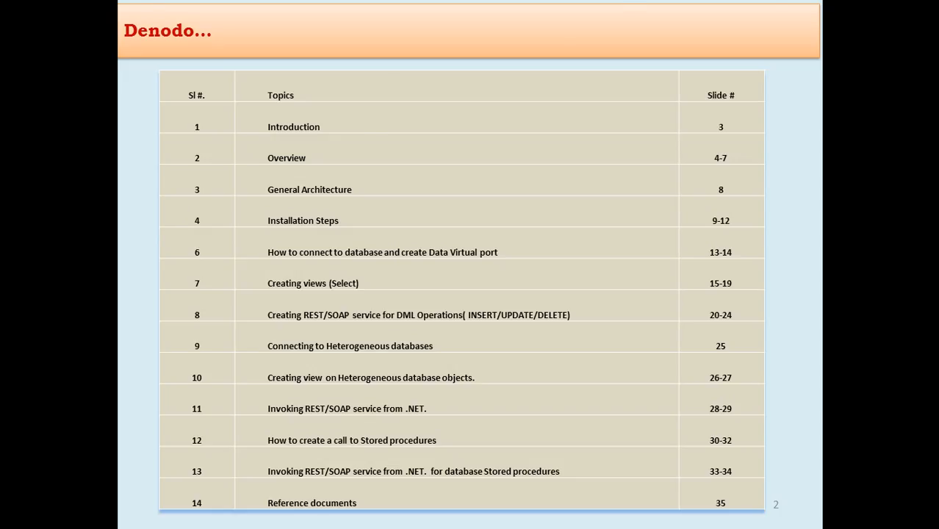
key("Escape")
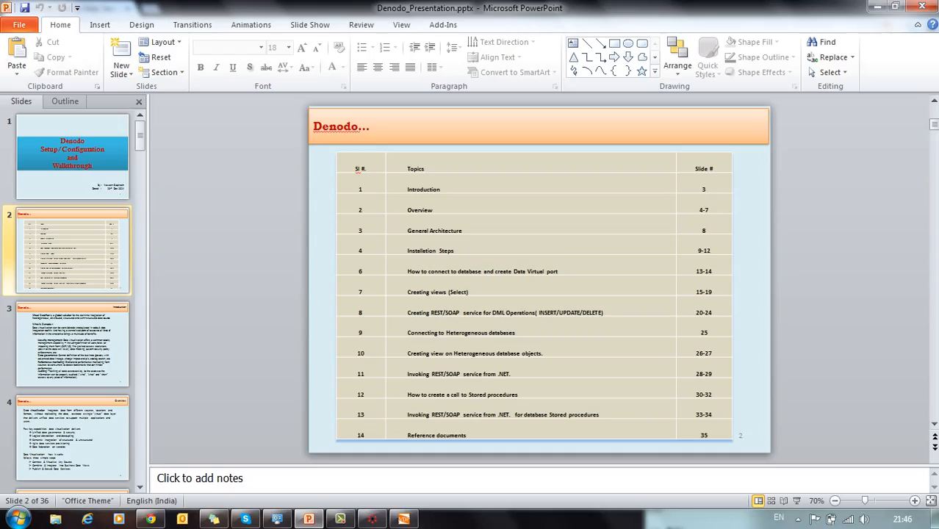
key("F5")
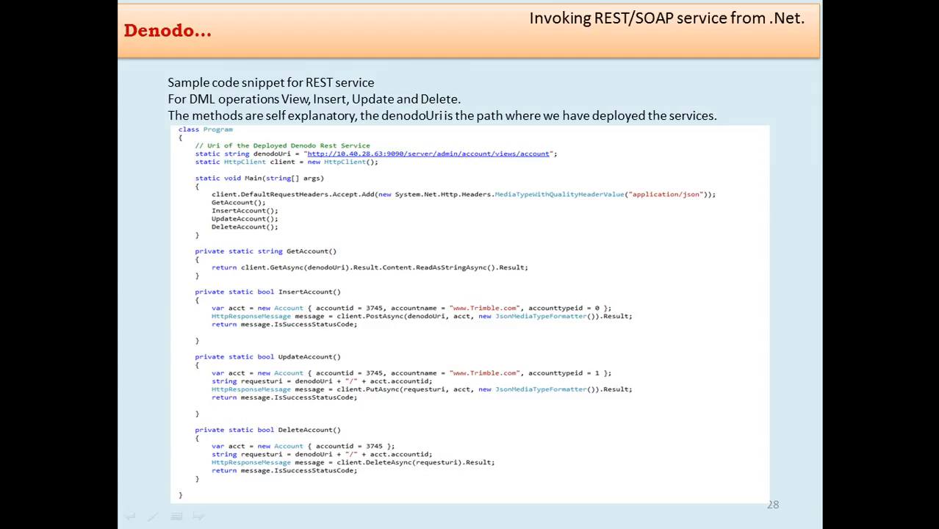
Step: Move past the SOAP code sample slide to the stored procedure call slides
key("Right")
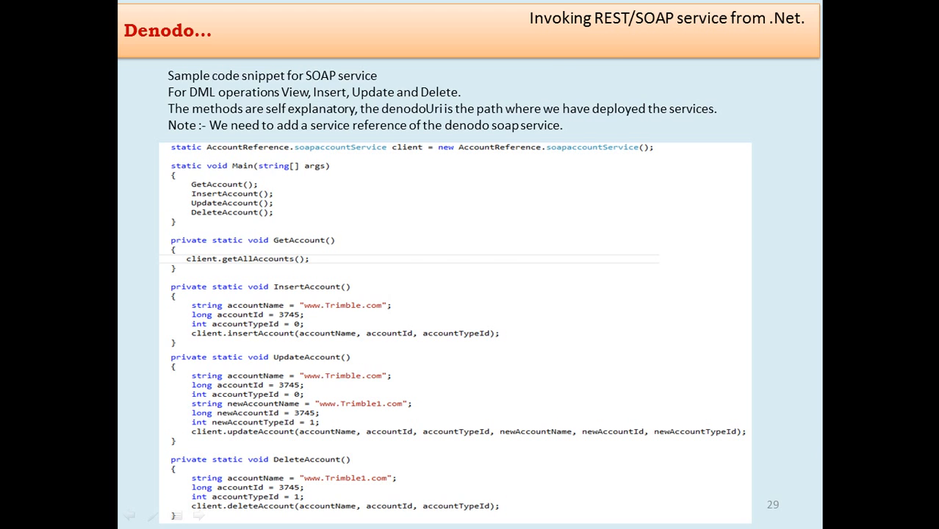
key("Right")
key("Right")
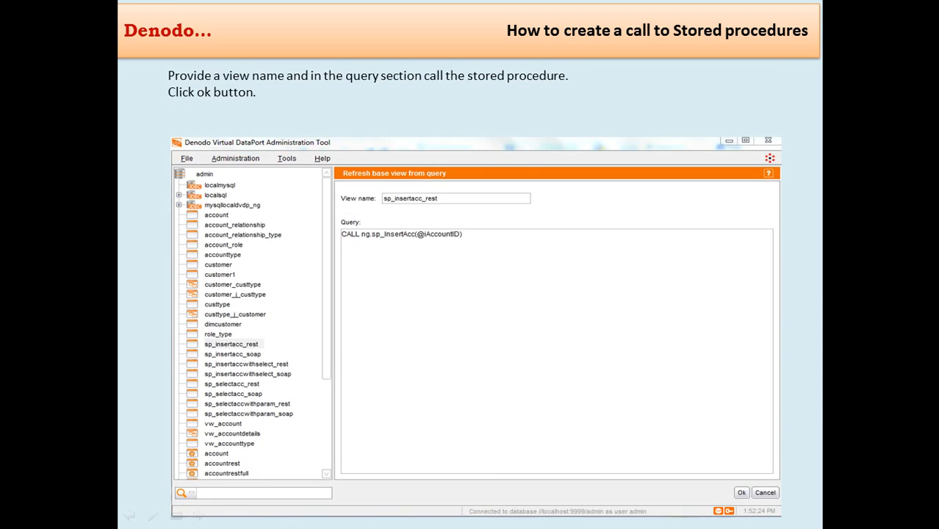
key("Right")
key("Right")
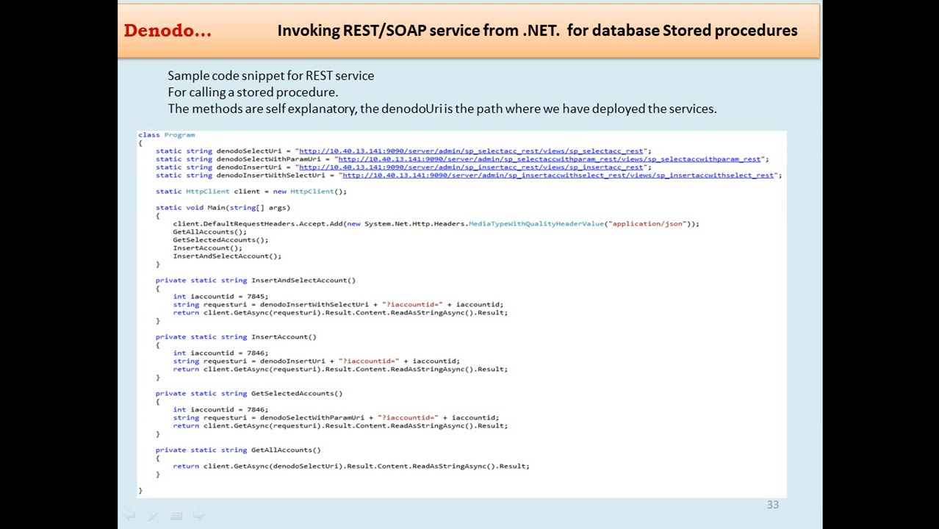
Step: Advance through the SOAP stored procedure code to slide 35, Reference documents, and exit the show
key("Right")
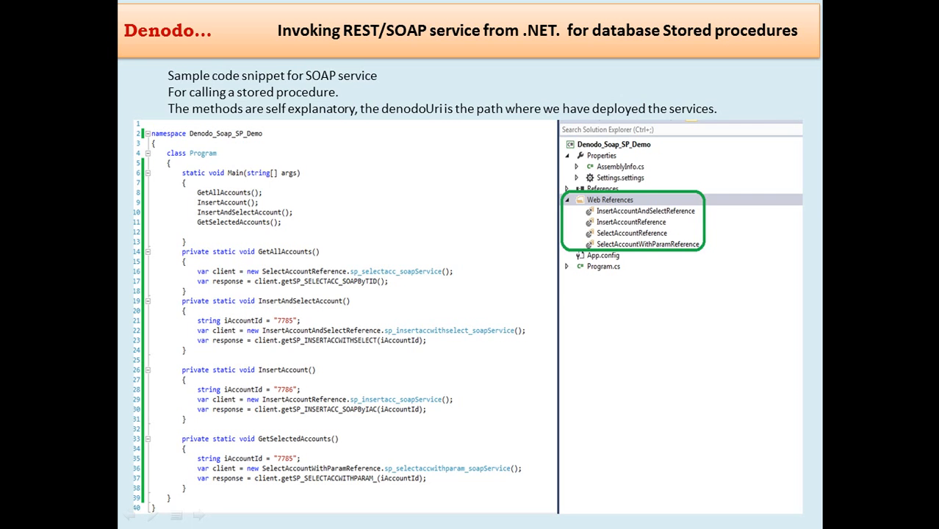
key("Right")
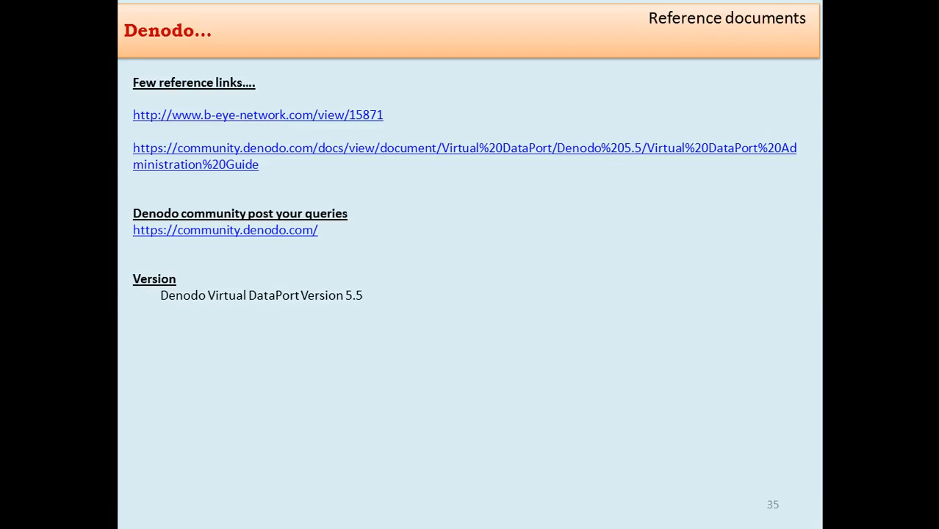
key("Escape")
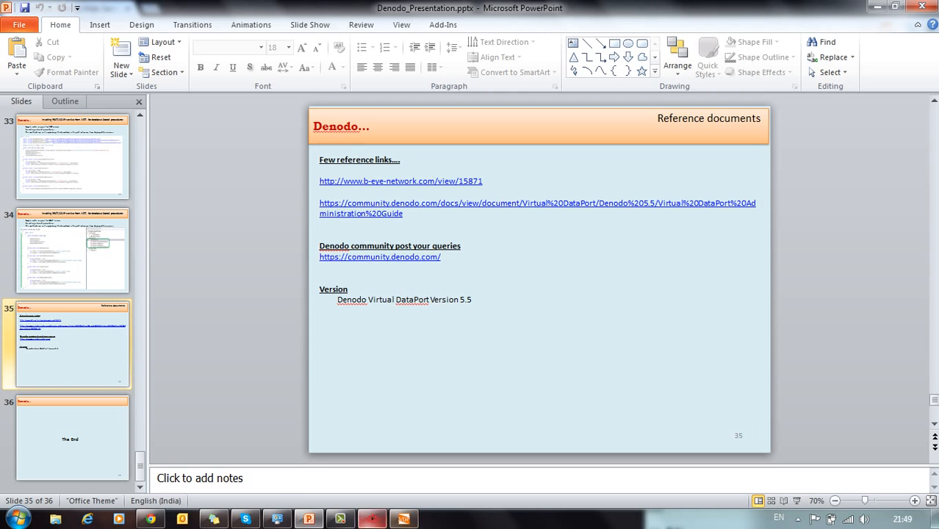